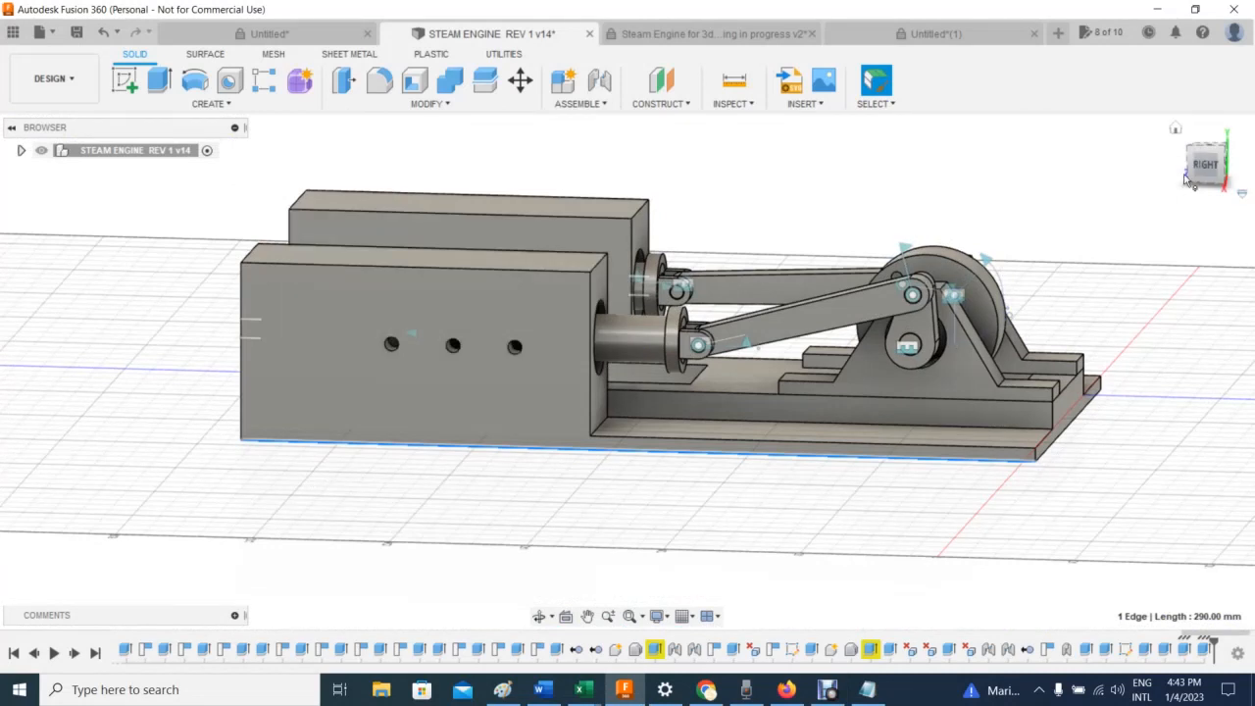
Step: Examine the steam engine assembly from the side and from the flywheel end
{"action": "left_click_drag", "start_coordinate": [1204, 170], "coordinate": [1172, 167]}
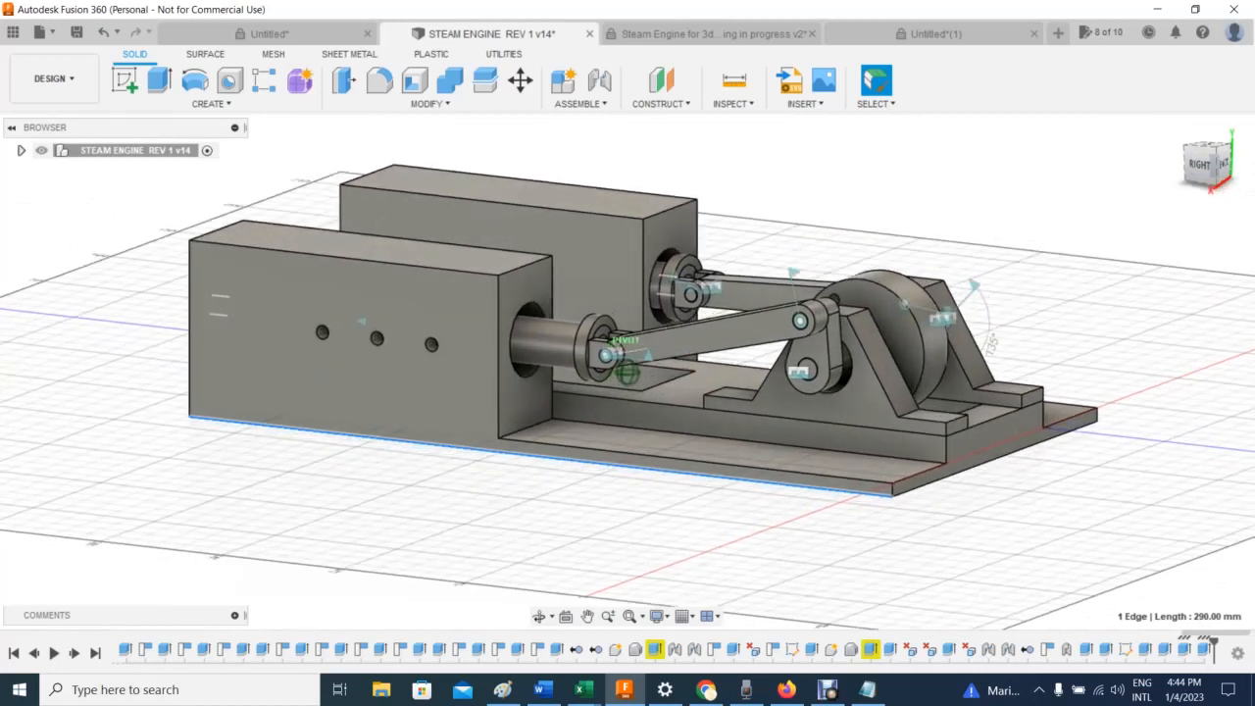
{"action": "left_click_drag", "start_coordinate": [1208, 168], "coordinate": [1212, 161]}
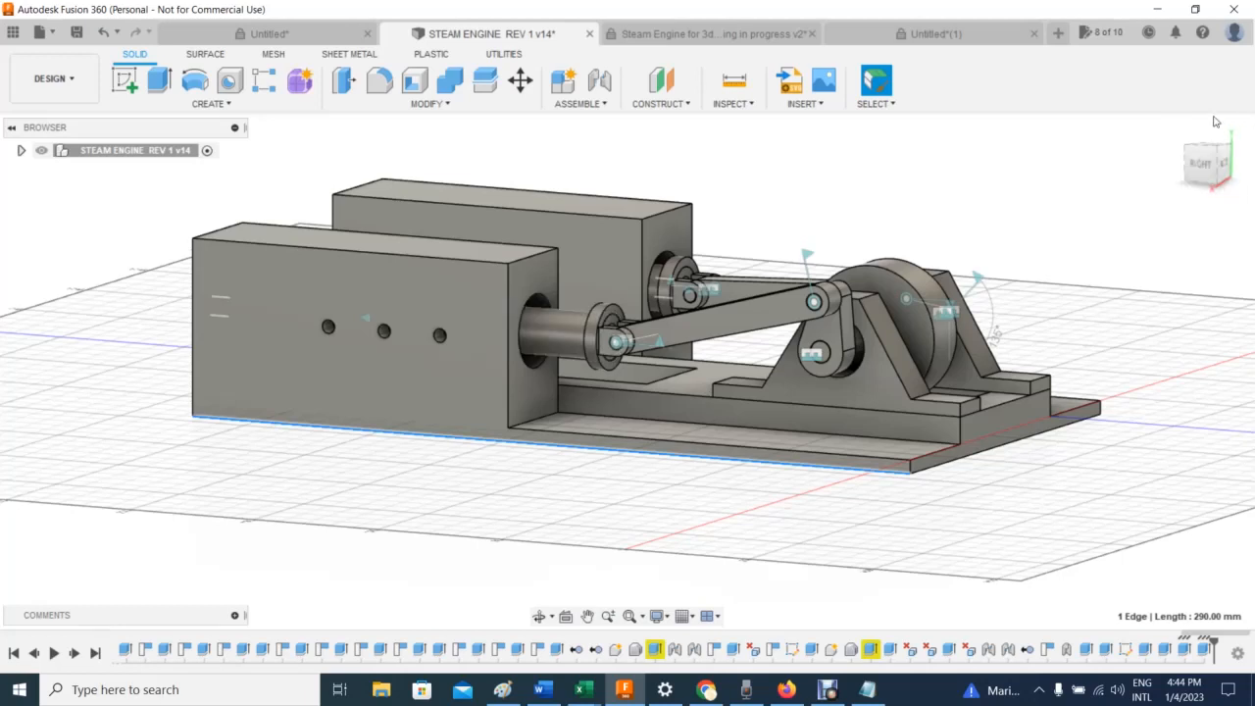
{"action": "left_click_drag", "start_coordinate": [1201, 173], "coordinate": [1159, 191]}
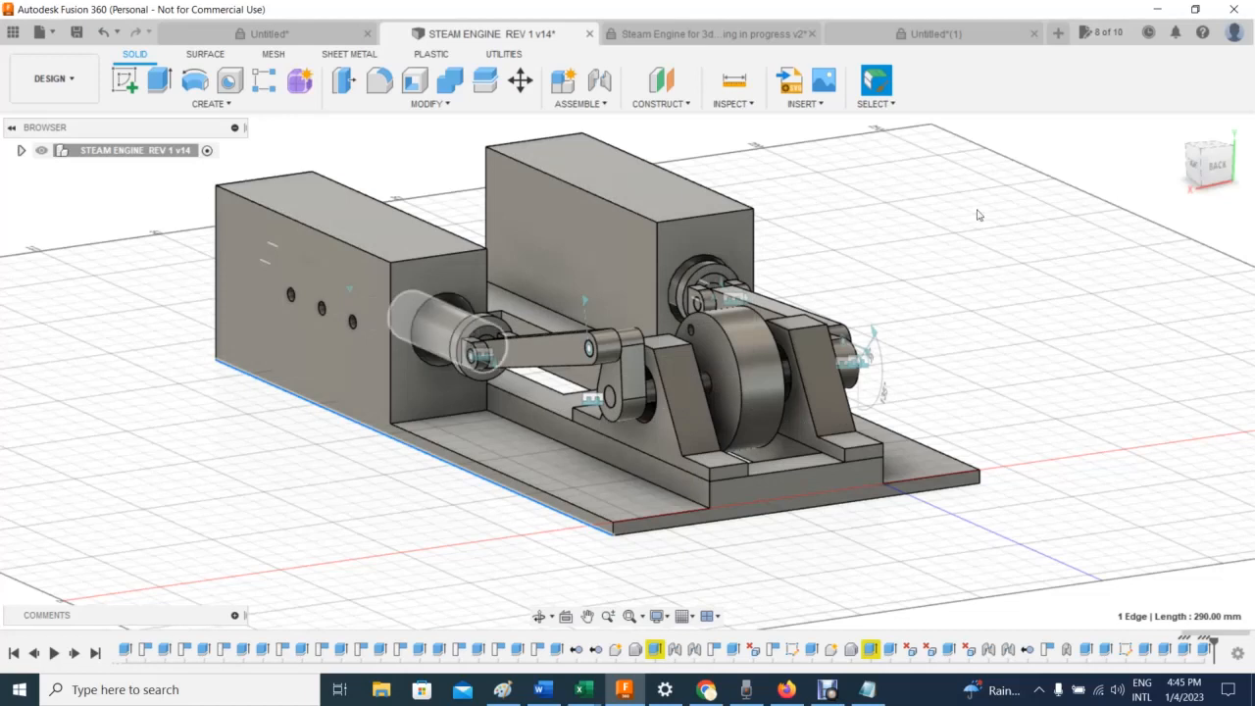
{"action": "left_click", "coordinate": [1206, 167]}
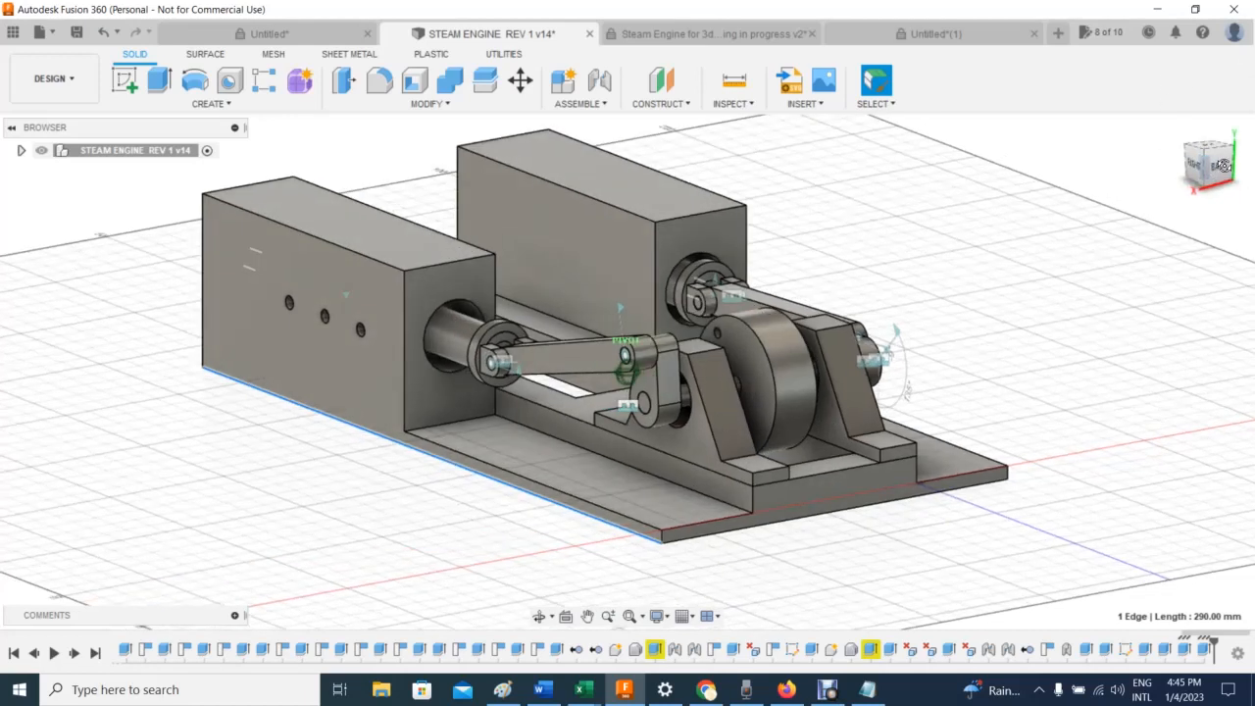
{"action": "mouse_move", "coordinate": [1206, 167]}
{"action": "left_mouse_down"}
{"action": "mouse_move", "coordinate": [1228, 183]}
{"action": "mouse_move", "coordinate": [1218, 199]}
{"action": "mouse_move", "coordinate": [1217, 177]}
{"action": "left_mouse_up"}
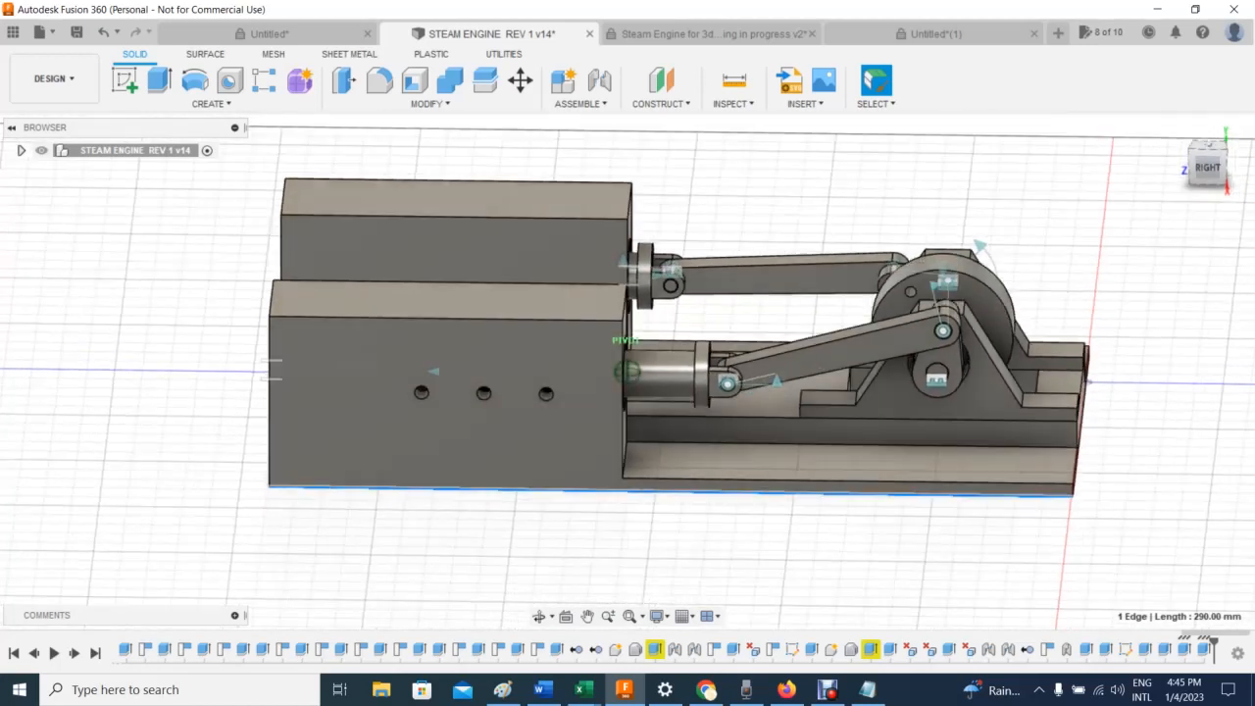
{"action": "left_click", "coordinate": [943, 332]}
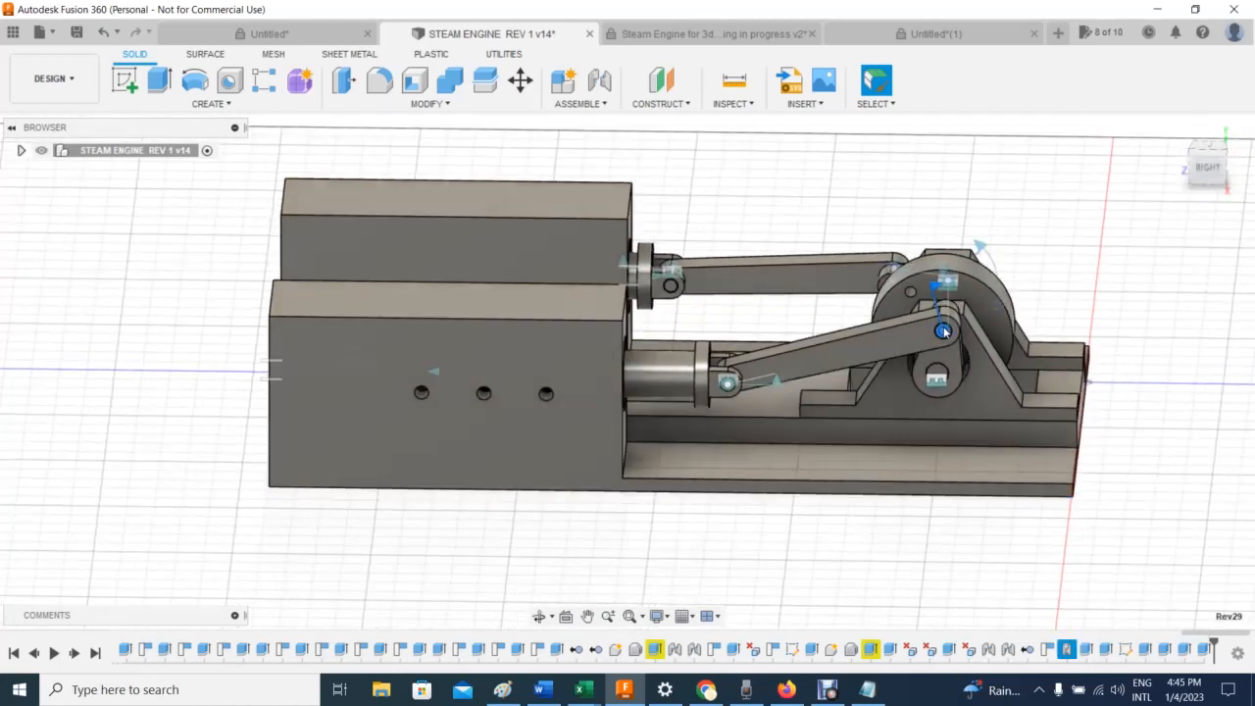
{"action": "right_click", "coordinate": [943, 332]}
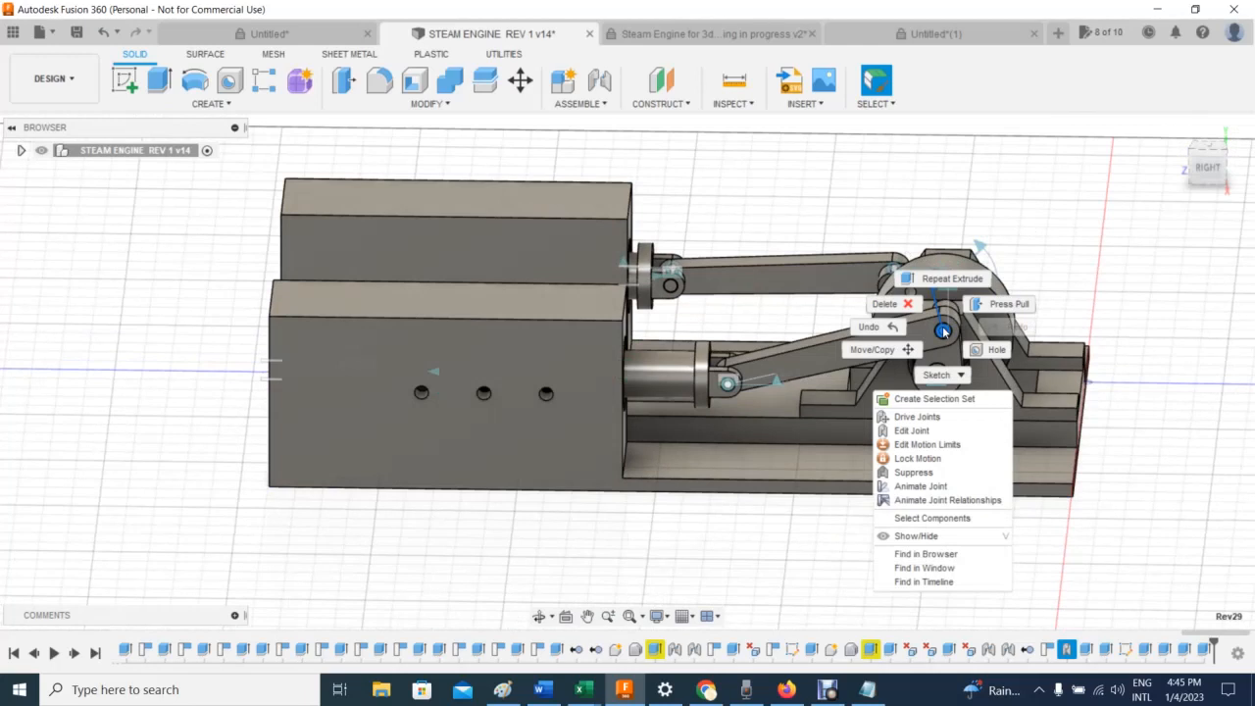
{"action": "left_click", "coordinate": [732, 198]}
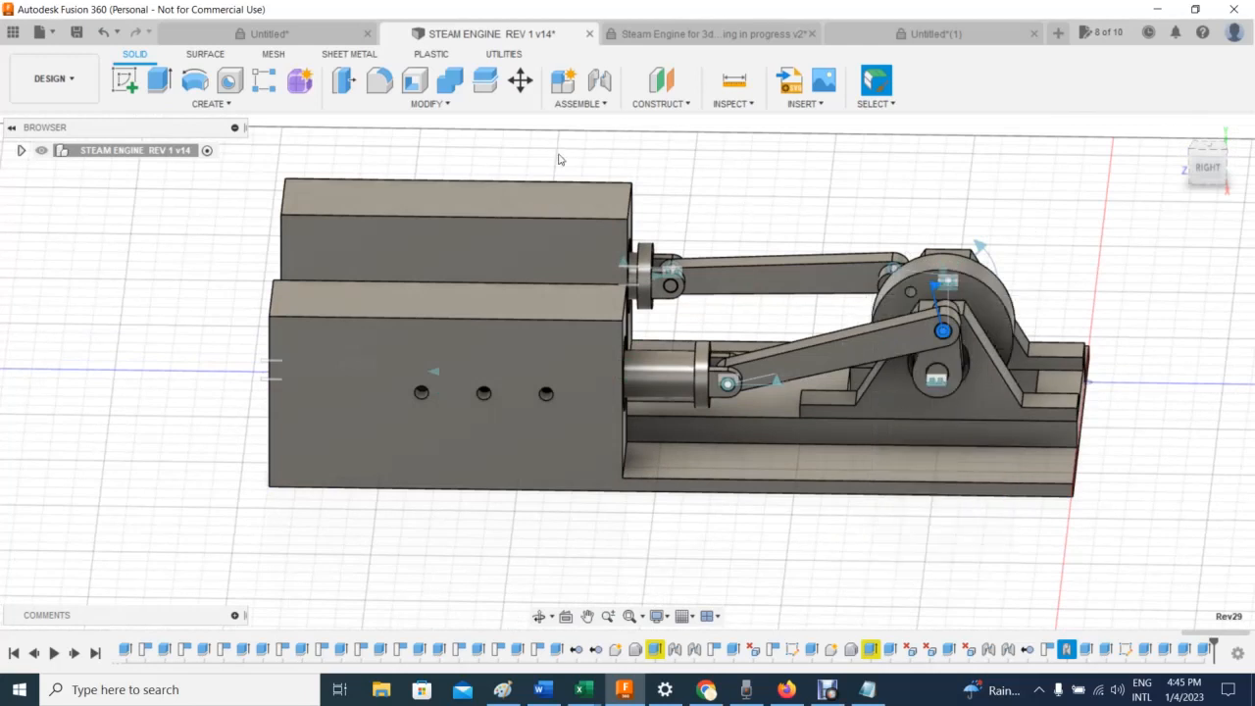
Step: Create a motion study for the crank pin's revolute joint Rev29 and set its angle to 360 degrees at step 100
{"action": "left_click", "coordinate": [588, 104]}
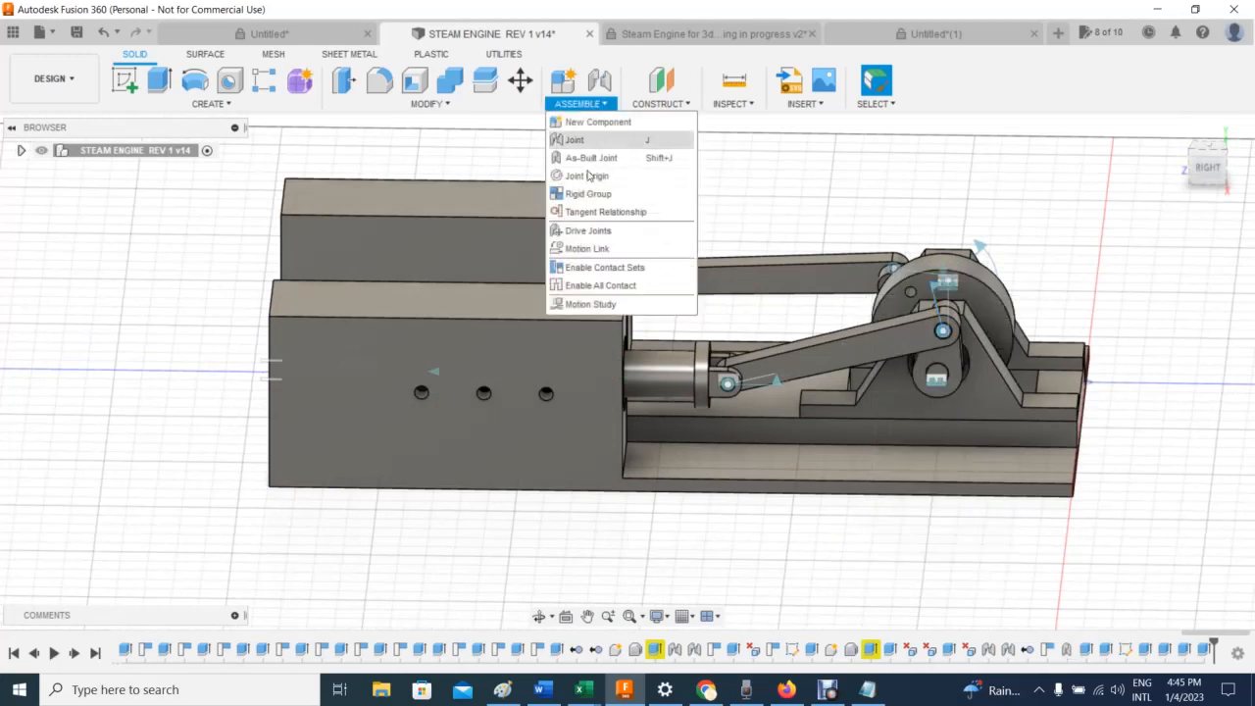
{"action": "left_click", "coordinate": [588, 303]}
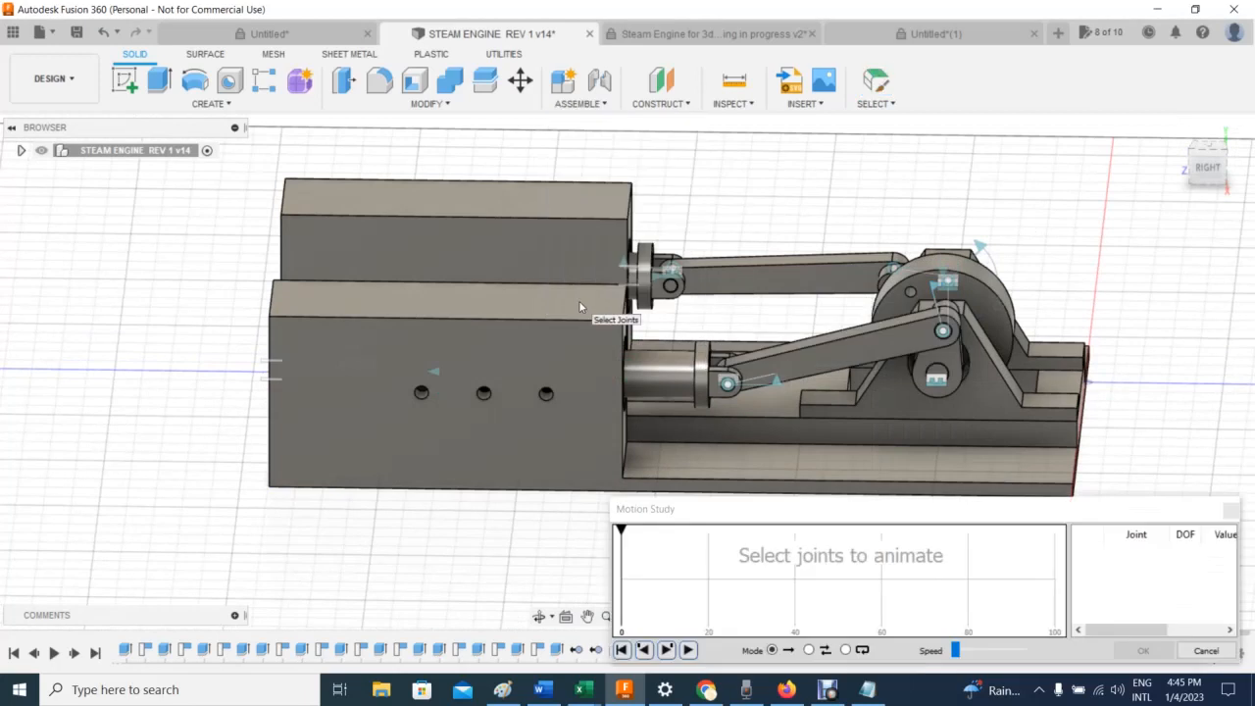
{"action": "left_click_drag", "start_coordinate": [997, 510], "coordinate": [849, 416]}
{"action": "left_click", "coordinate": [941, 331]}
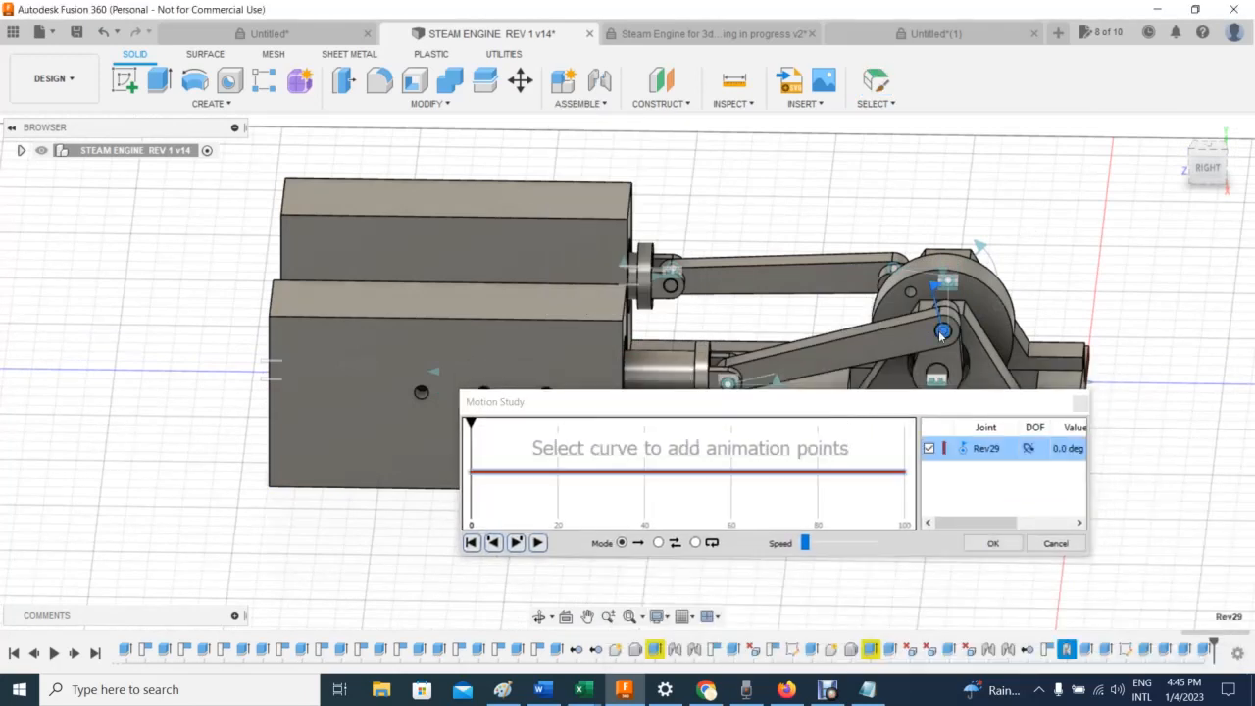
{"action": "left_click", "coordinate": [902, 472]}
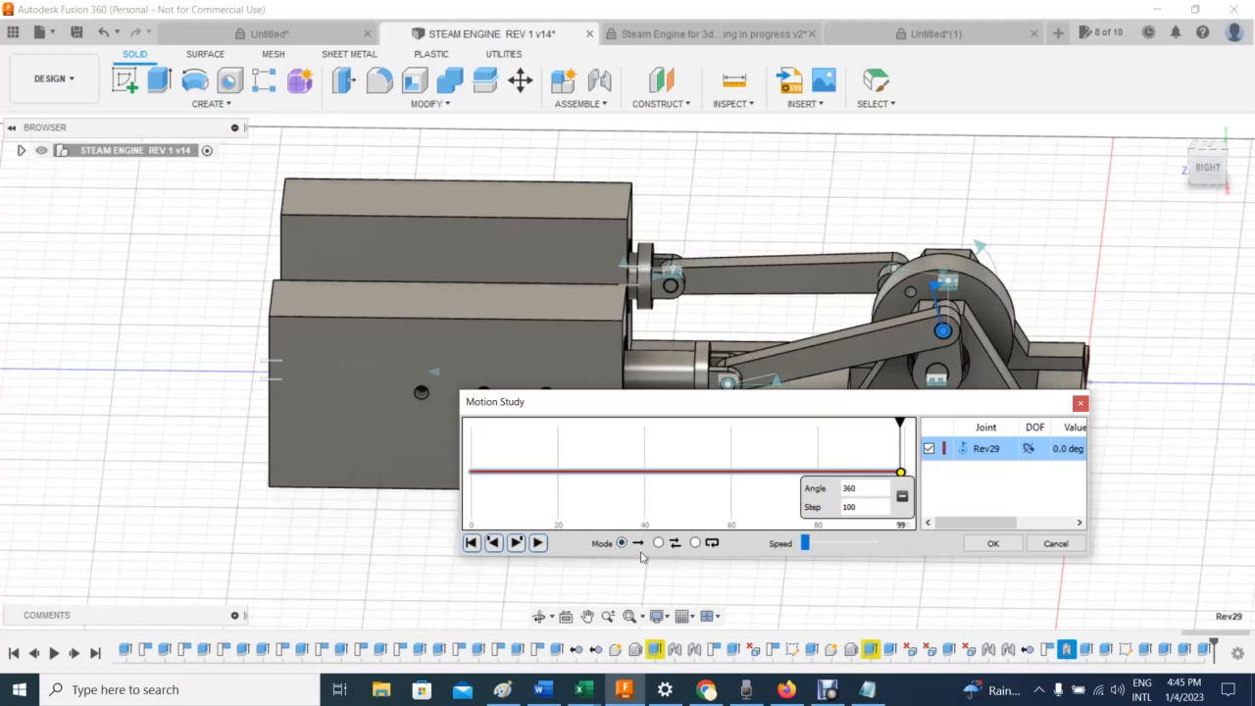
Step: Play the motion study in continuous loop mode and watch the engine run from several angles
{"action": "left_click", "coordinate": [695, 543]}
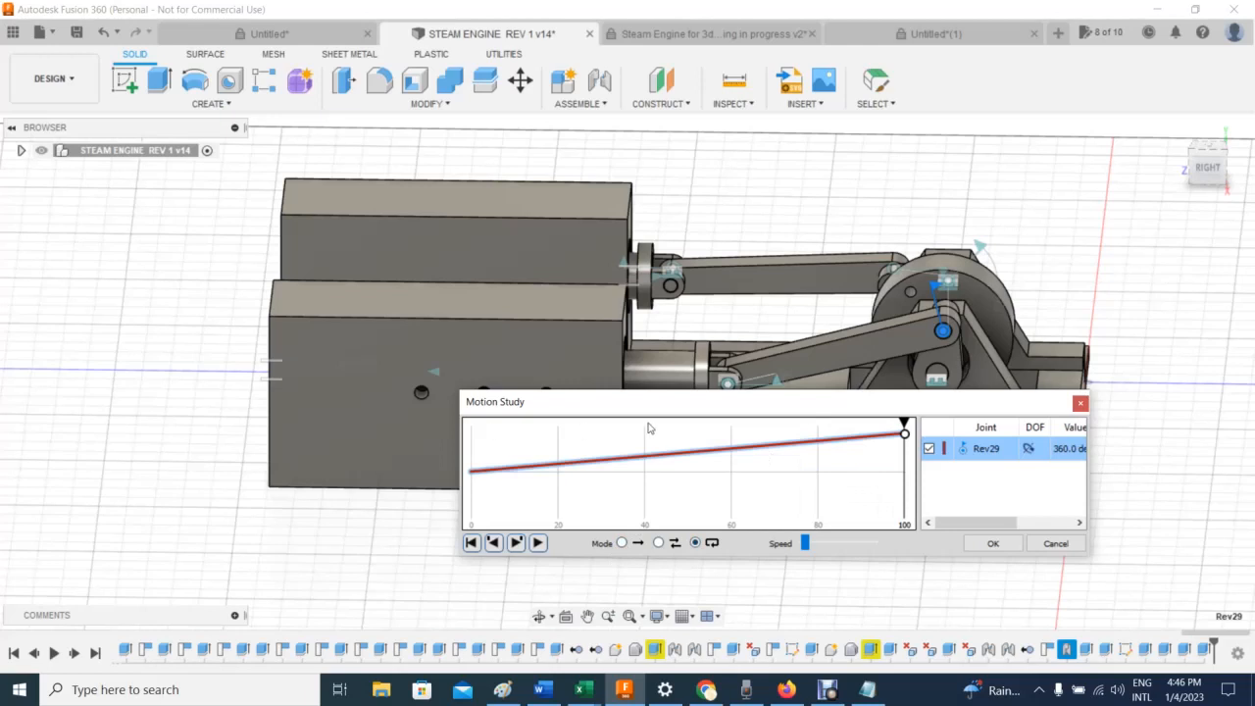
{"action": "left_click", "coordinate": [538, 543]}
{"action": "left_click_drag", "start_coordinate": [751, 403], "coordinate": [390, 542]}
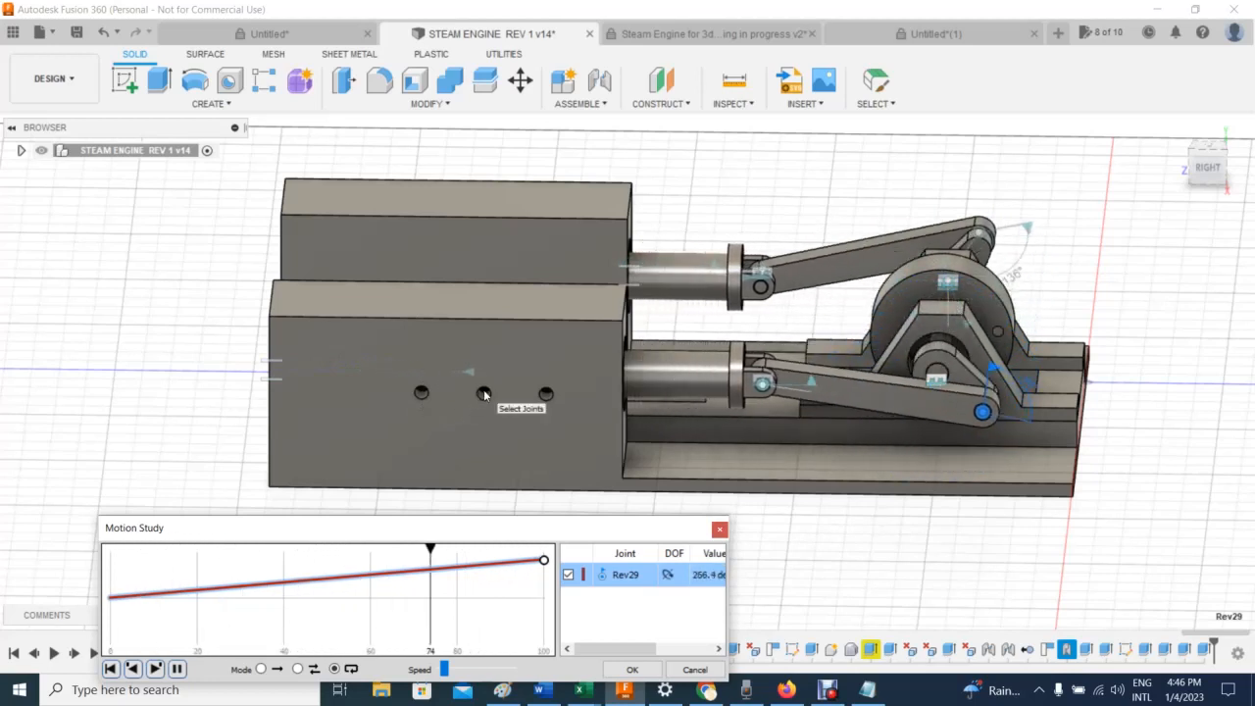
{"action": "left_click", "coordinate": [1204, 163]}
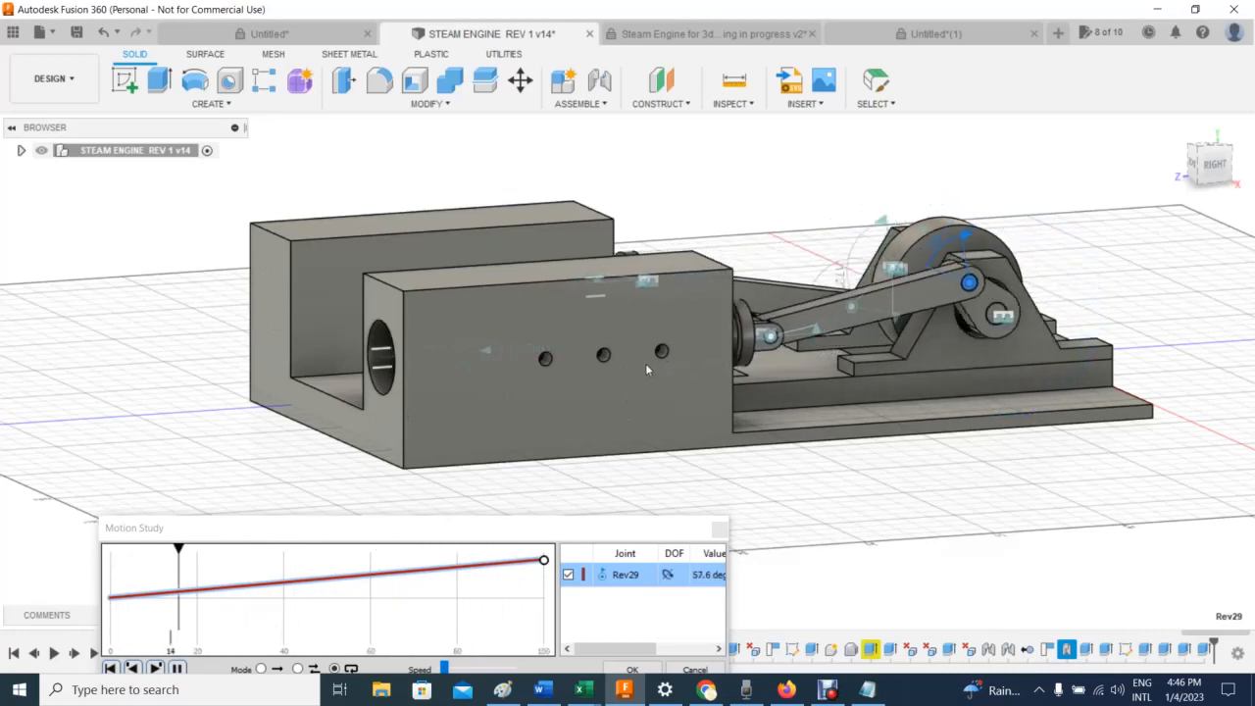
{"action": "left_click", "coordinate": [1216, 165]}
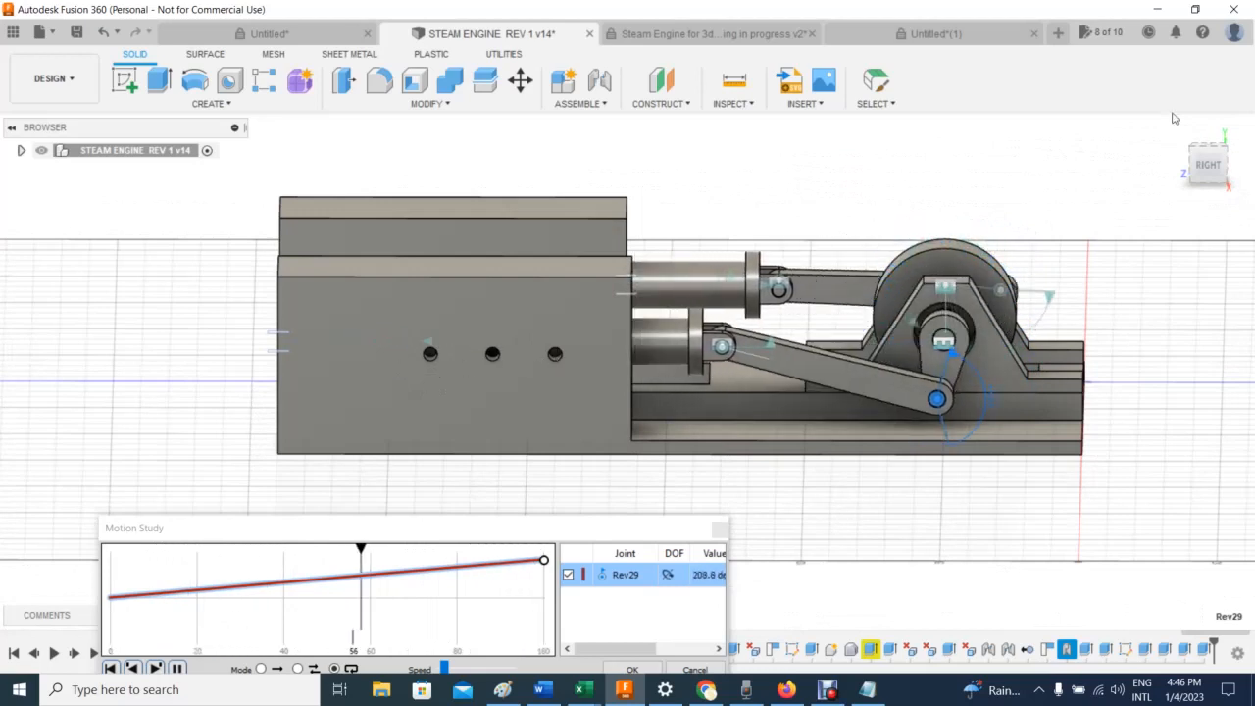
{"action": "mouse_move", "coordinate": [1205, 167]}
{"action": "left_mouse_down"}
{"action": "mouse_move", "coordinate": [1169, 163]}
{"action": "mouse_move", "coordinate": [1176, 154]}
{"action": "mouse_move", "coordinate": [1202, 179]}
{"action": "mouse_move", "coordinate": [1219, 160]}
{"action": "left_mouse_up"}
Step: Try a faster playback speed for the looping motion study and return it to the slow end
{"action": "left_click", "coordinate": [467, 534]}
{"action": "left_click_drag", "start_coordinate": [468, 534], "coordinate": [346, 336]}
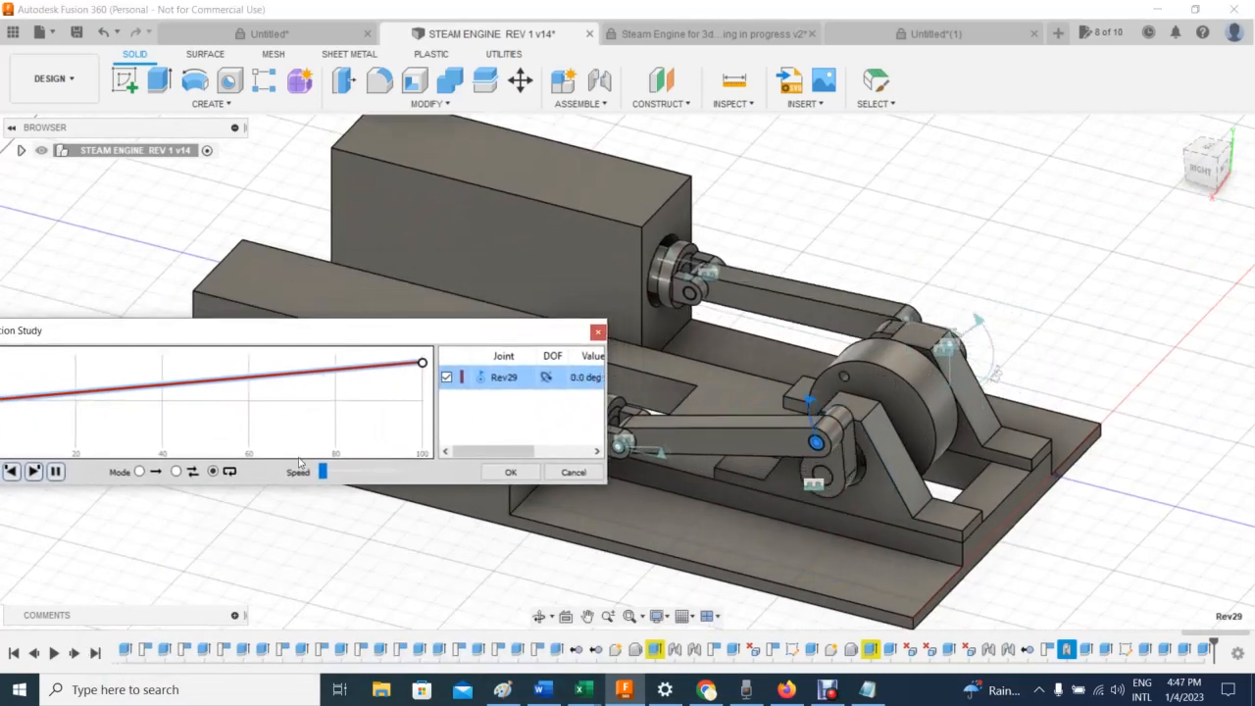
{"action": "left_click_drag", "start_coordinate": [323, 471], "coordinate": [373, 471]}
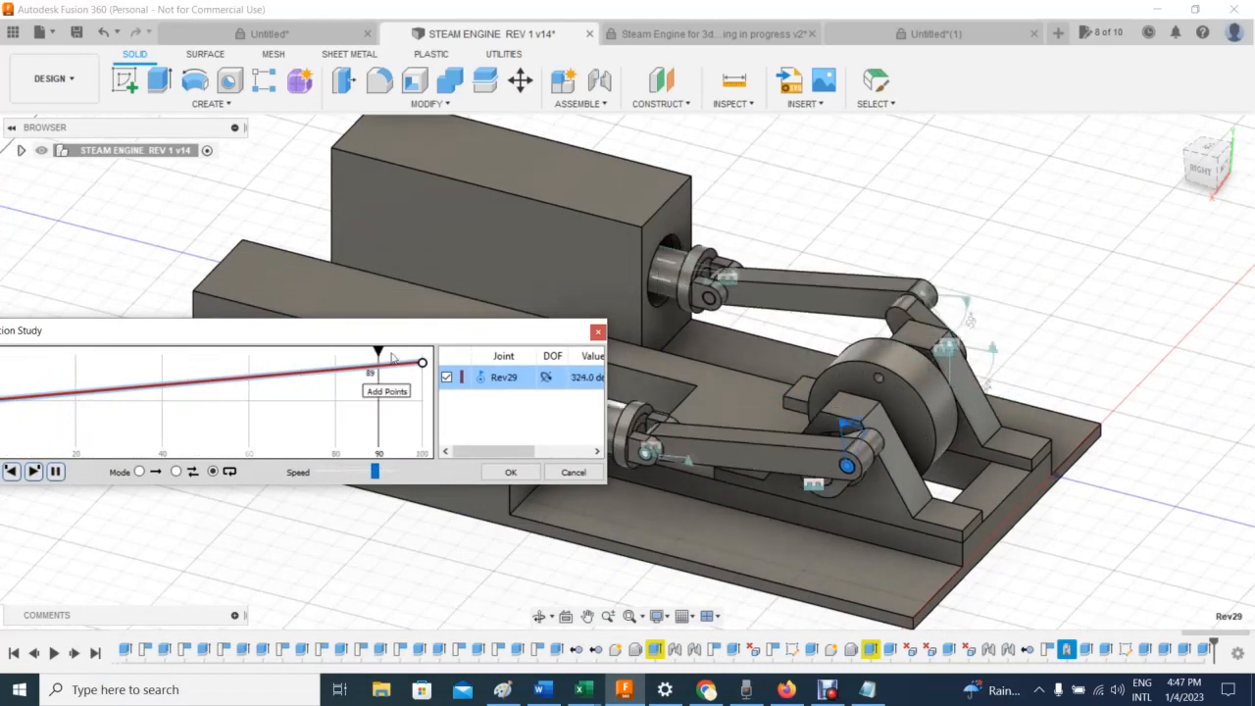
{"action": "left_click_drag", "start_coordinate": [381, 342], "coordinate": [369, 579]}
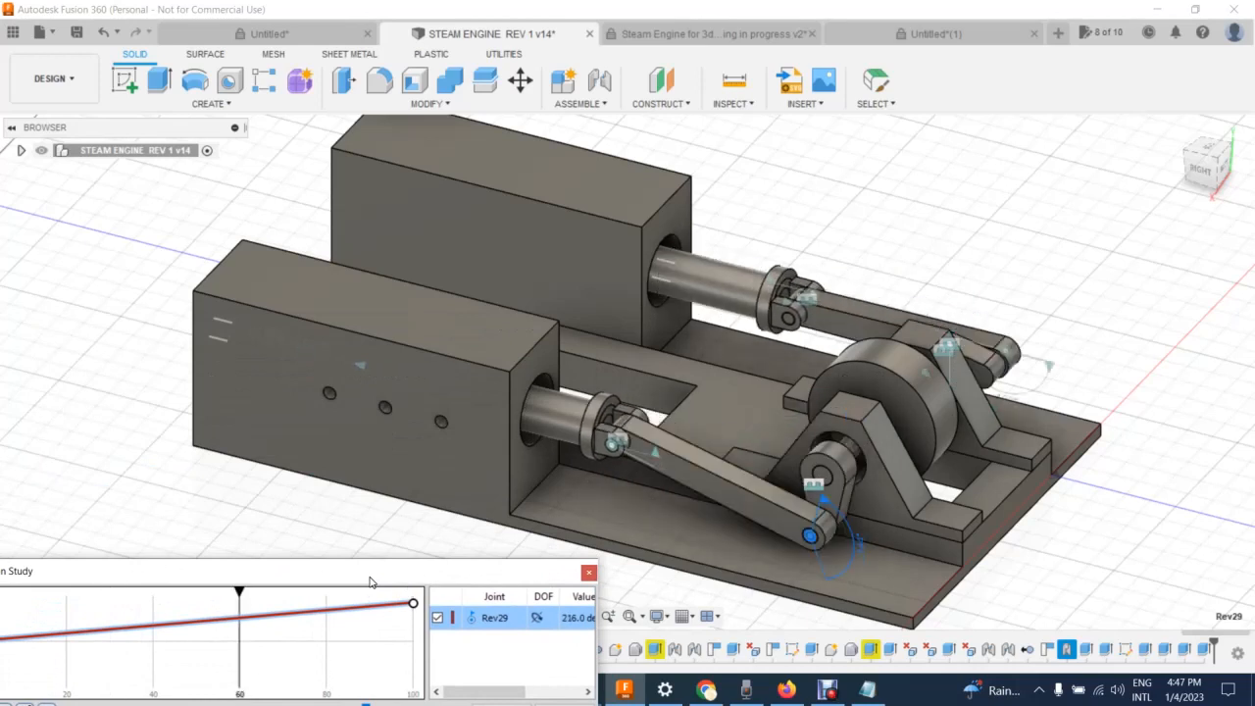
{"action": "left_click_drag", "start_coordinate": [371, 581], "coordinate": [410, 303]}
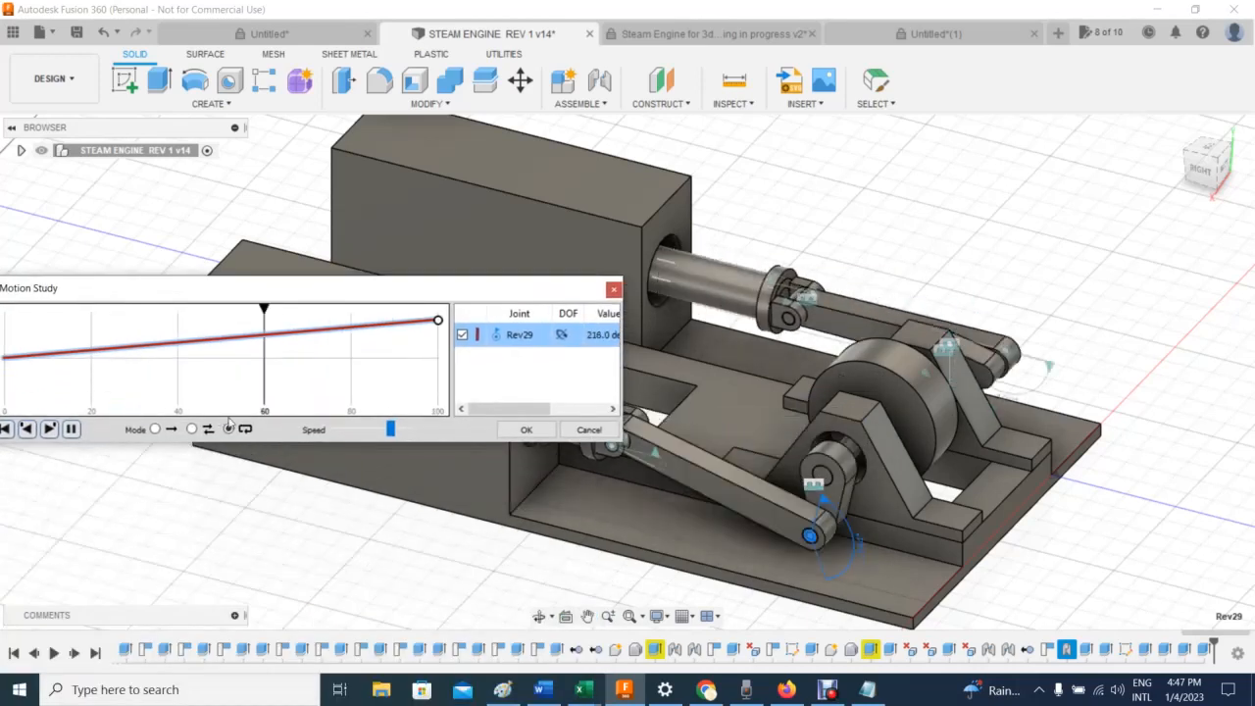
{"action": "left_click_drag", "start_coordinate": [319, 436], "coordinate": [315, 437]}
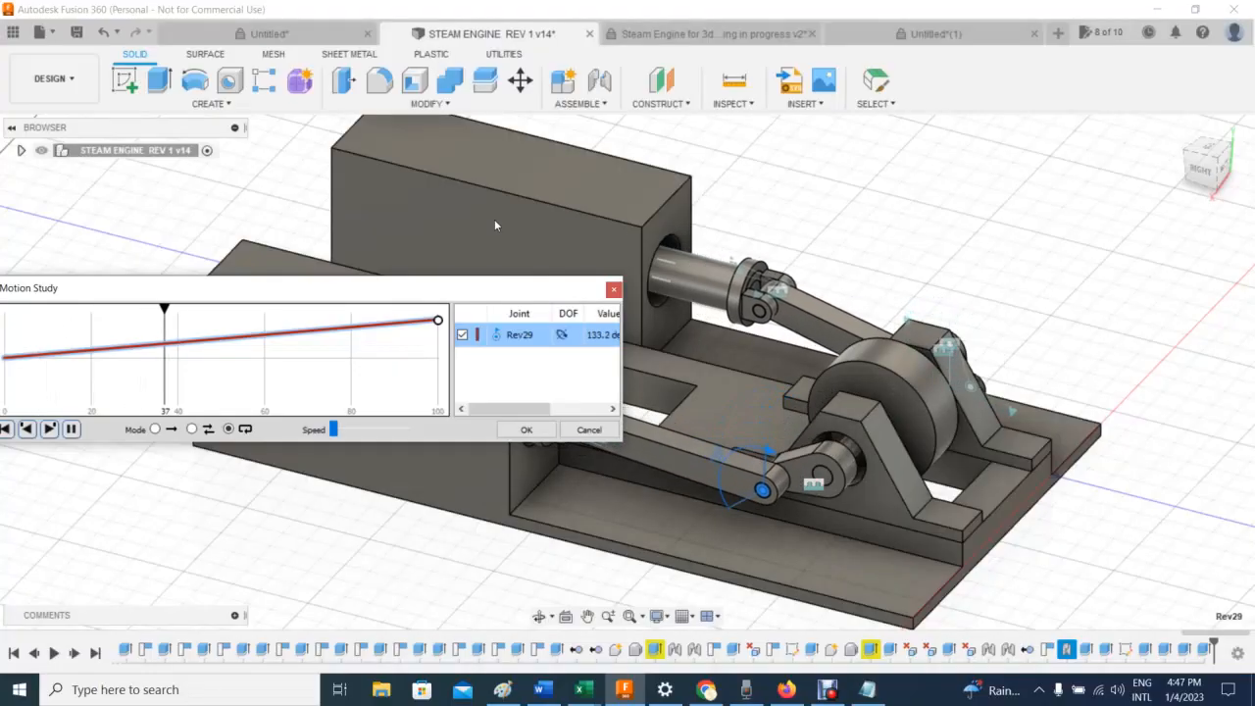
Step: Show the running engine from above in the Wireframe visual style, with the motion study window moved clear of the model
{"action": "left_click_drag", "start_coordinate": [515, 291], "coordinate": [476, 551]}
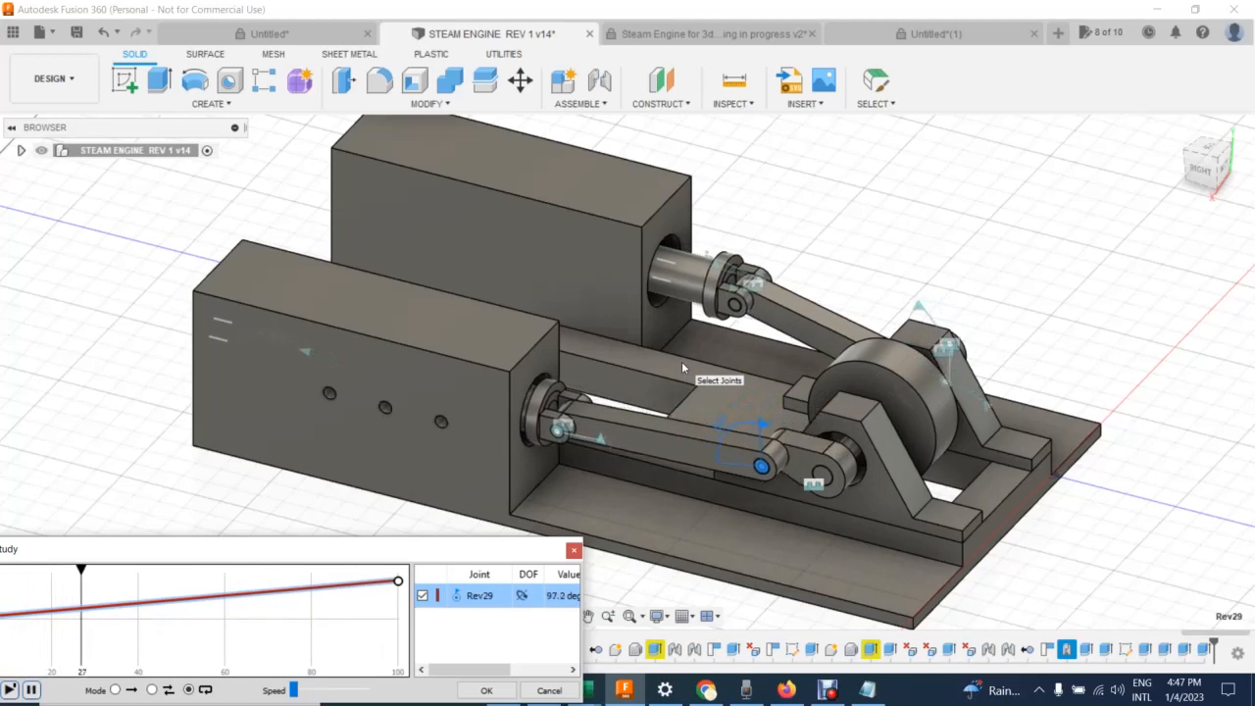
{"action": "mouse_move", "coordinate": [439, 548]}
{"action": "left_mouse_down"}
{"action": "mouse_move", "coordinate": [739, 606]}
{"action": "mouse_move", "coordinate": [492, 662]}
{"action": "mouse_move", "coordinate": [588, 665]}
{"action": "left_mouse_up"}
{"action": "left_click_drag", "start_coordinate": [1210, 179], "coordinate": [1253, 172]}
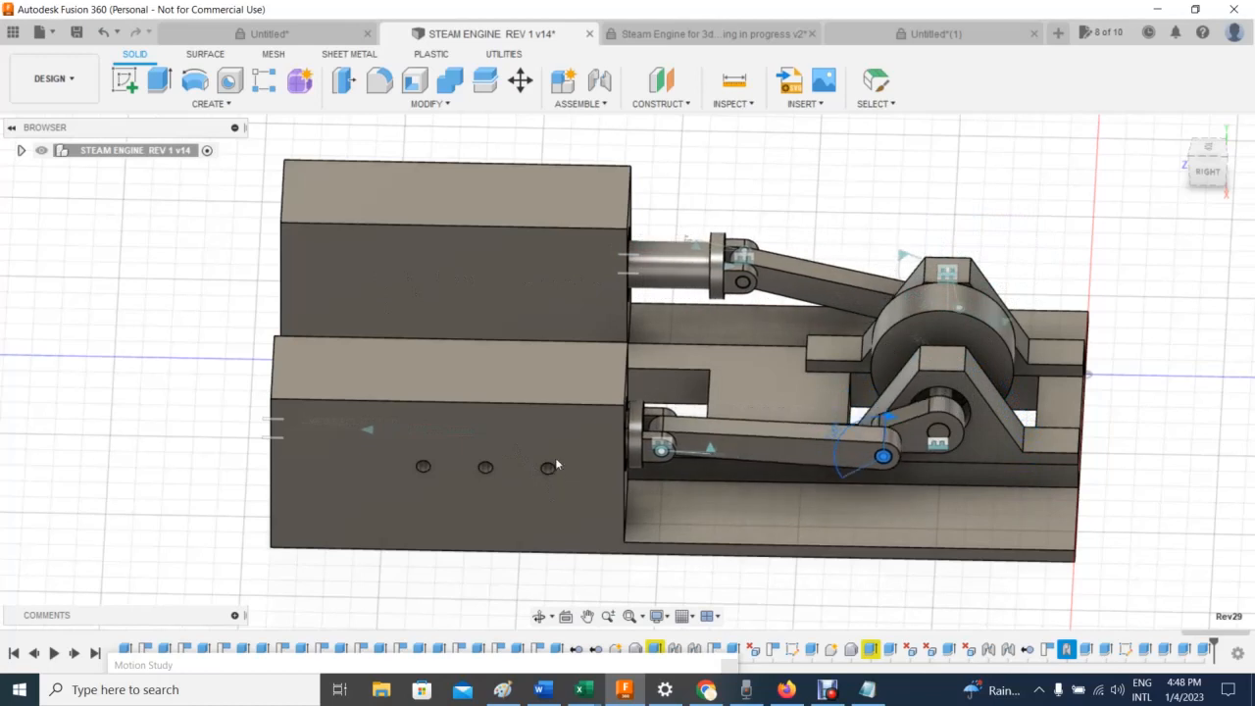
{"action": "left_click", "coordinate": [1206, 173]}
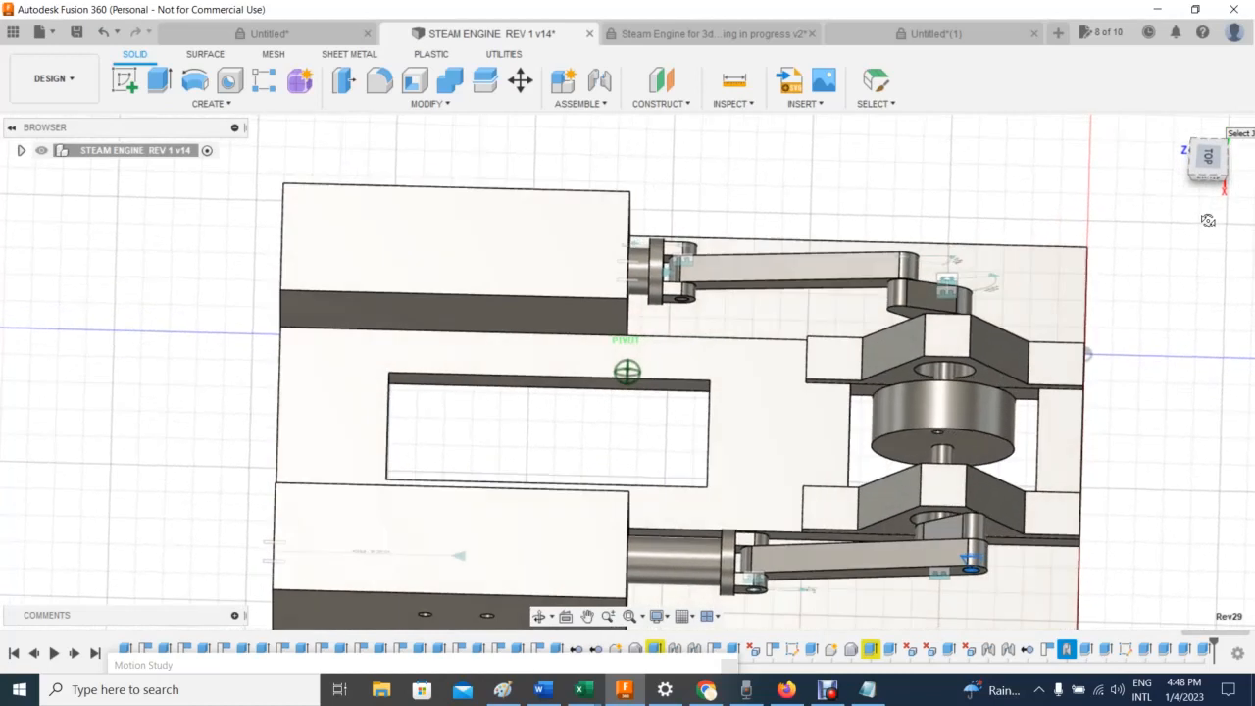
{"action": "left_click_drag", "start_coordinate": [1208, 221], "coordinate": [1206, 262]}
{"action": "middle_click_drag", "start_coordinate": [1157, 385], "coordinate": [1117, 265]}
{"action": "mouse_move", "coordinate": [1207, 170]}
{"action": "left_mouse_down"}
{"action": "mouse_move", "coordinate": [1213, 158]}
{"action": "mouse_move", "coordinate": [1214, 170]}
{"action": "left_mouse_up"}
{"action": "middle_click_drag", "start_coordinate": [1098, 335], "coordinate": [1069, 353]}
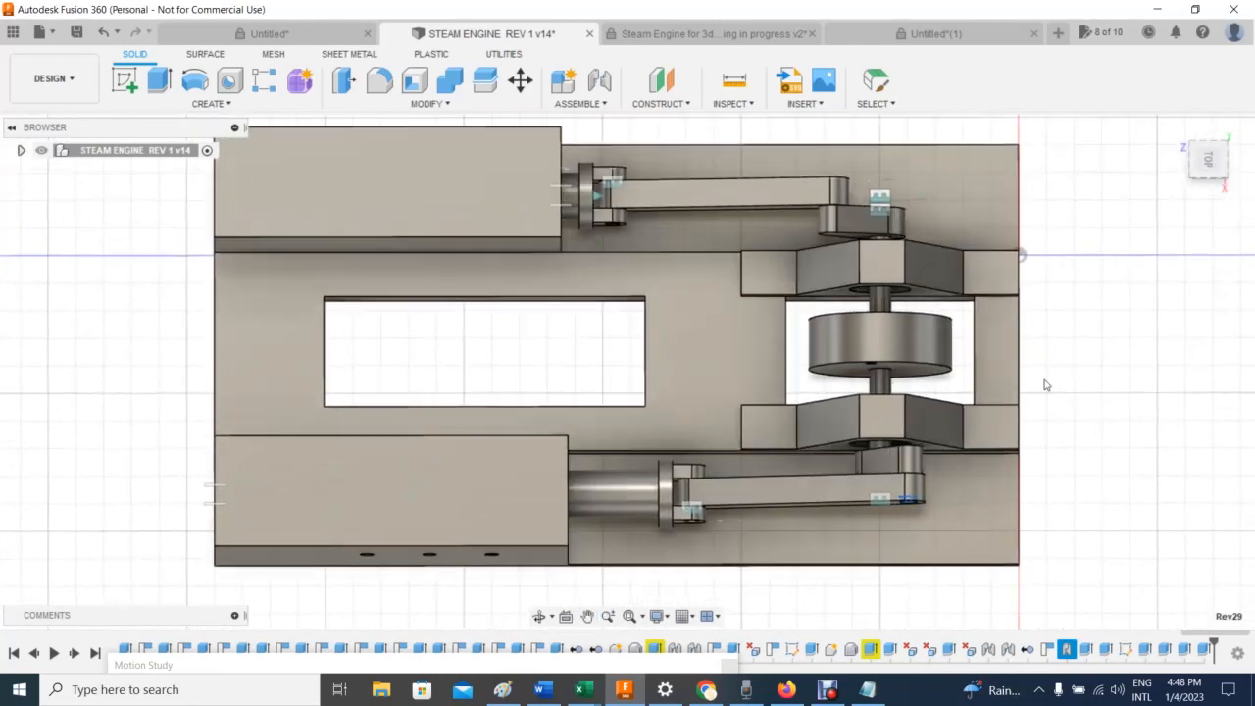
{"action": "left_click", "coordinate": [661, 617]}
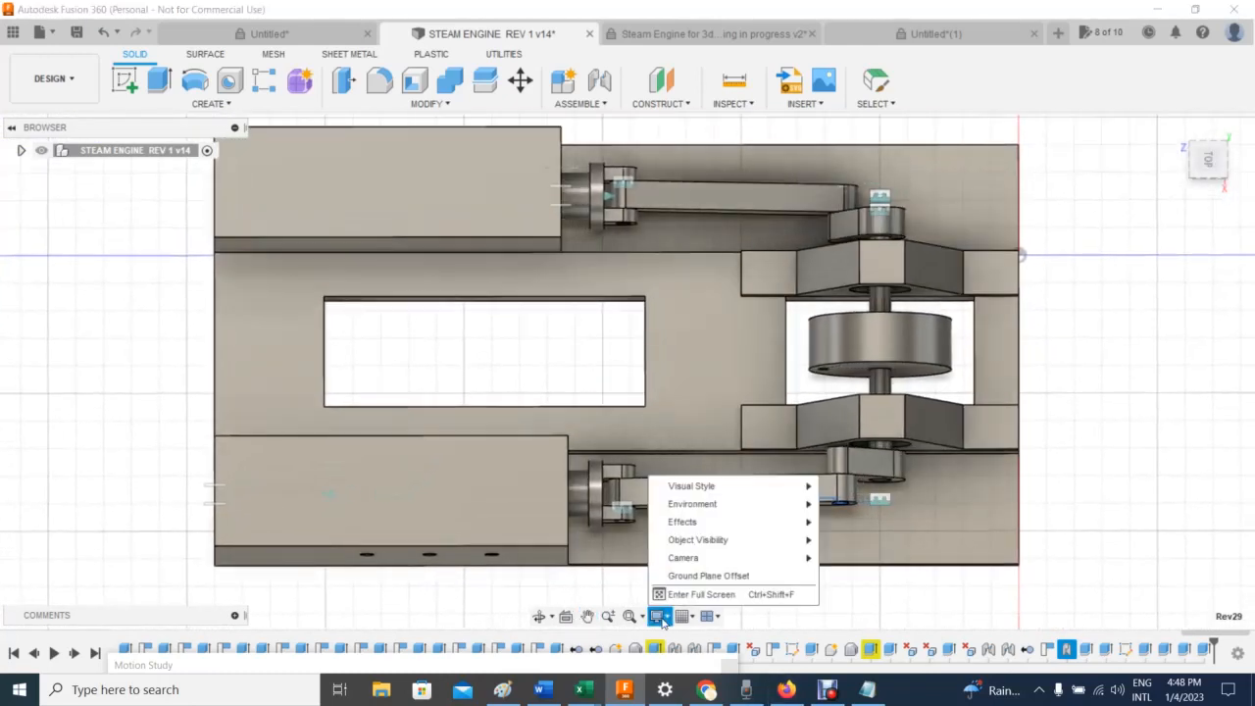
{"action": "mouse_move", "coordinate": [793, 478]}
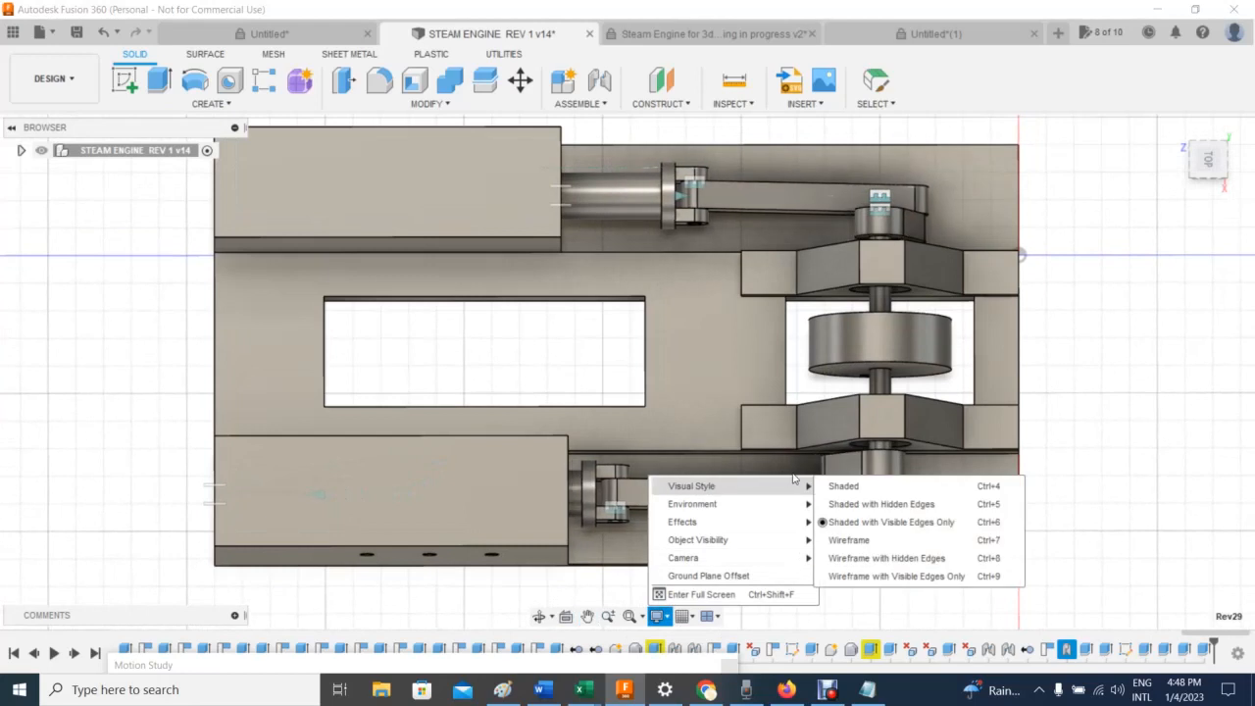
{"action": "left_click", "coordinate": [849, 540]}
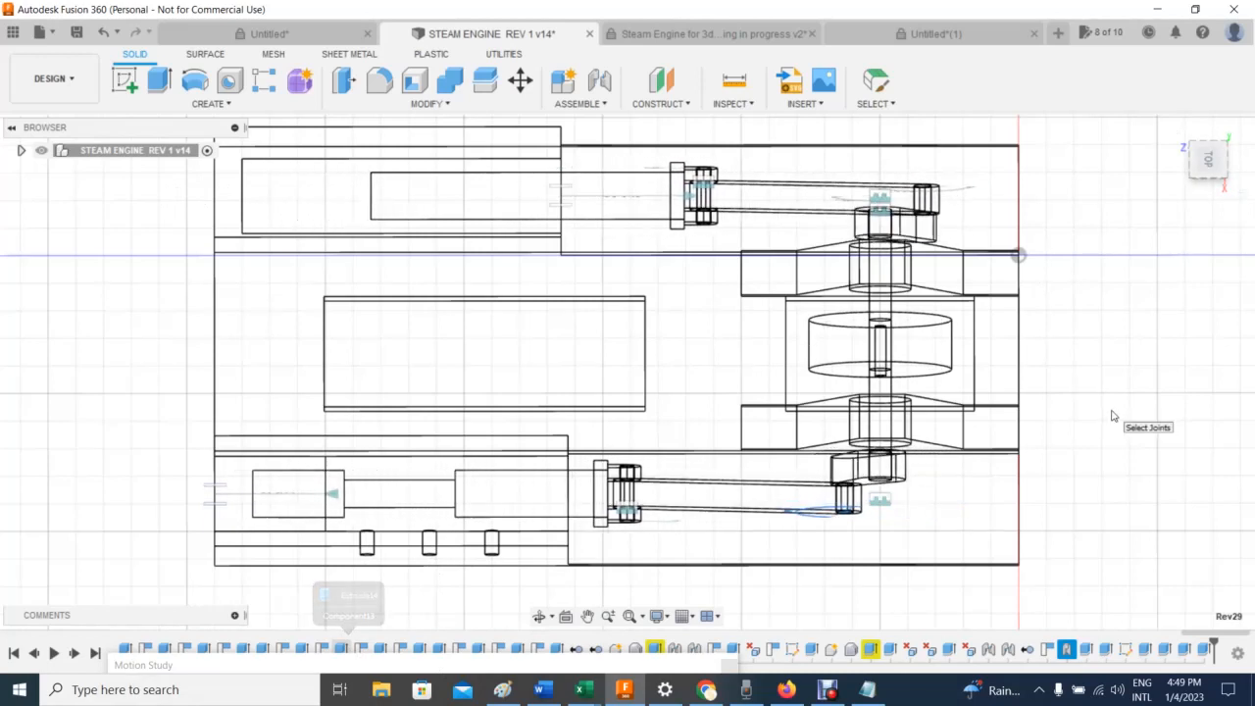
Step: Close the motion study and rotate the flywheel manually through several positions to move both pistons in their cylinders
{"action": "mouse_move", "coordinate": [1208, 162]}
{"action": "left_mouse_down"}
{"action": "mouse_move", "coordinate": [1211, 123]}
{"action": "mouse_move", "coordinate": [1206, 147]}
{"action": "left_mouse_up"}
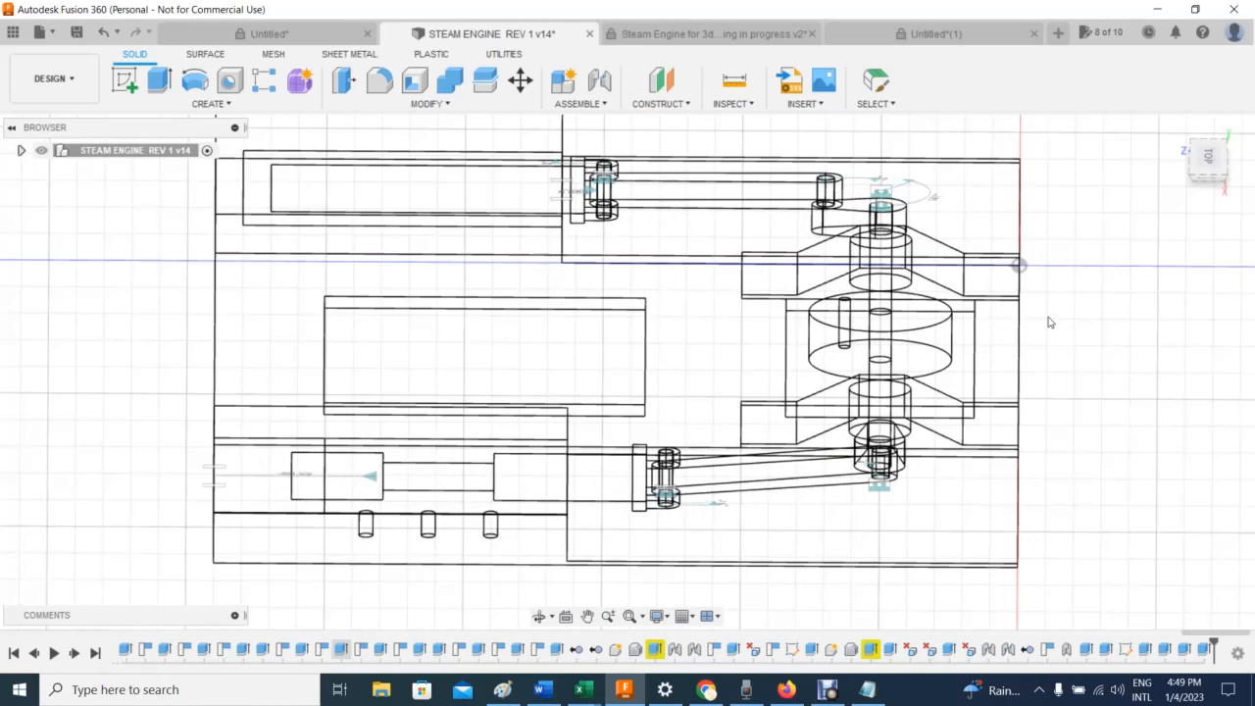
{"action": "key", "text": "Escape"}
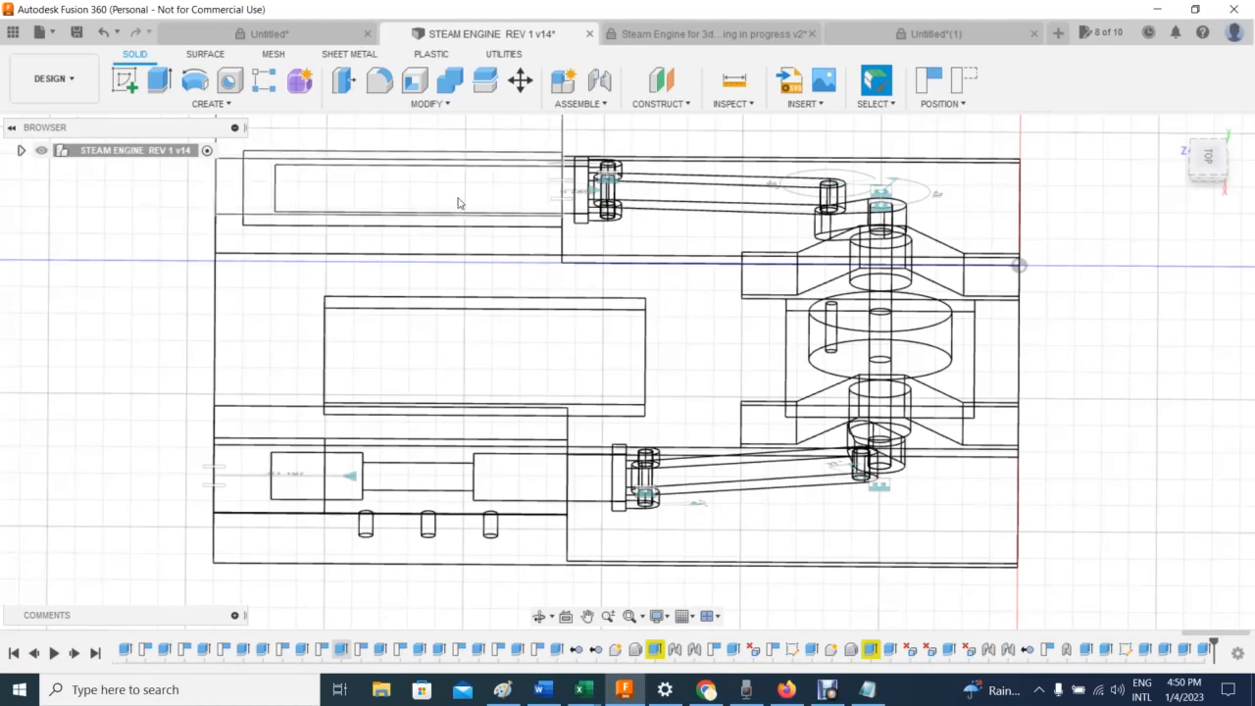
{"action": "left_click_drag", "start_coordinate": [926, 341], "coordinate": [885, 351]}
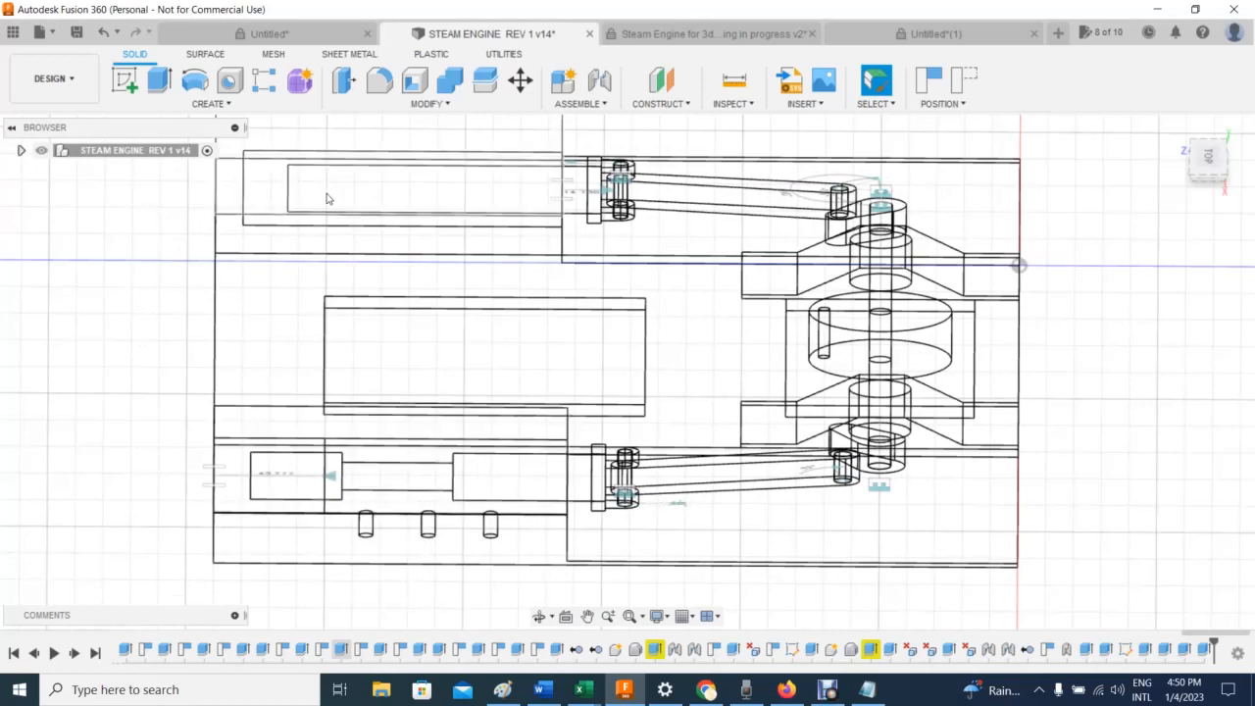
{"action": "left_click_drag", "start_coordinate": [921, 332], "coordinate": [890, 327]}
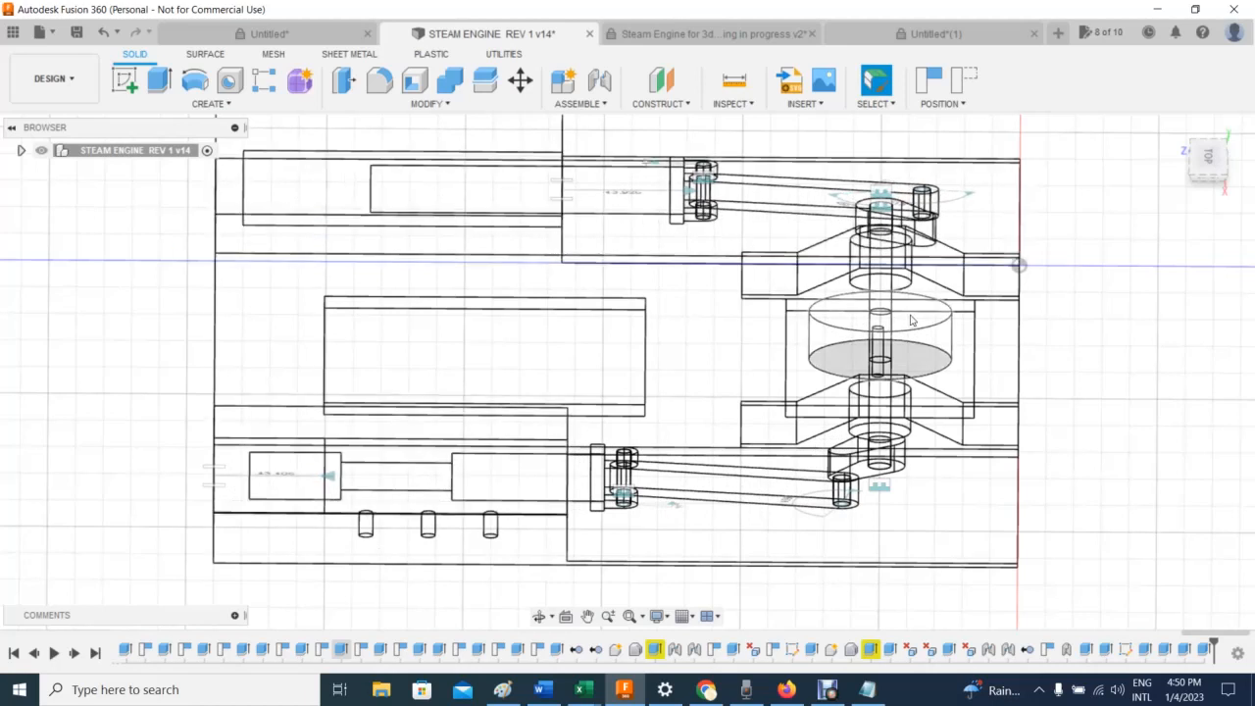
{"action": "left_click_drag", "start_coordinate": [911, 319], "coordinate": [901, 318]}
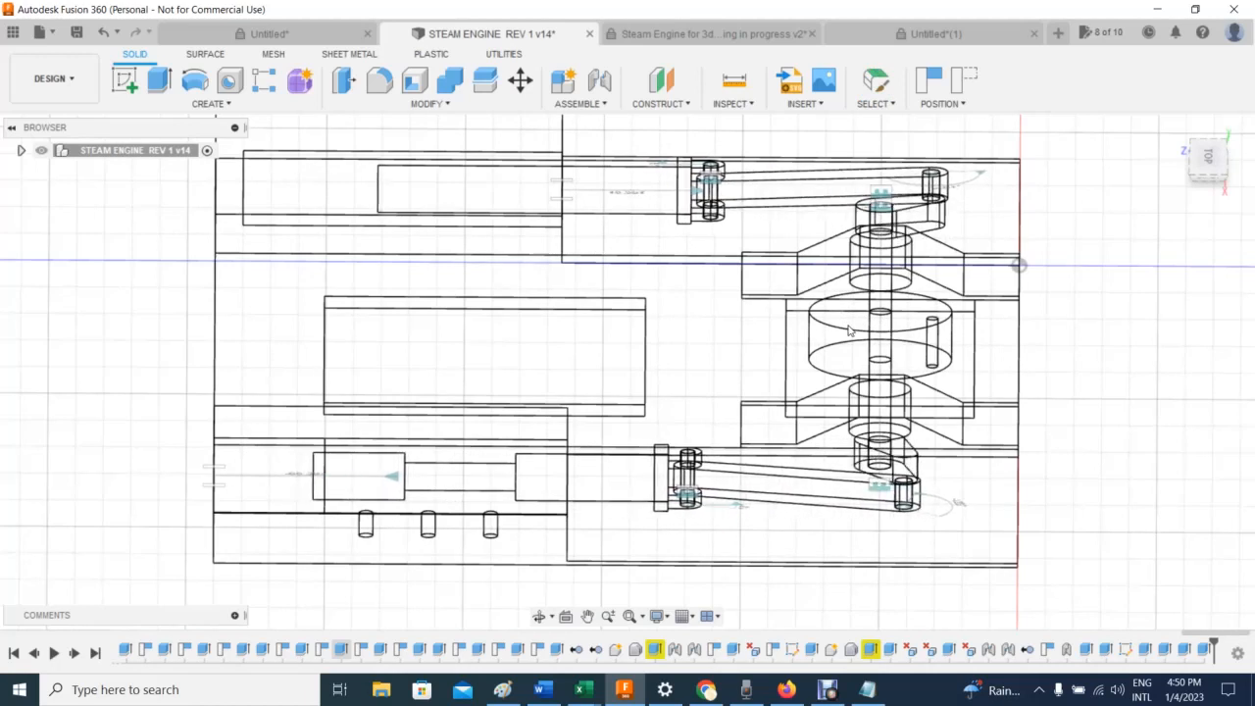
{"action": "key", "text": "Escape"}
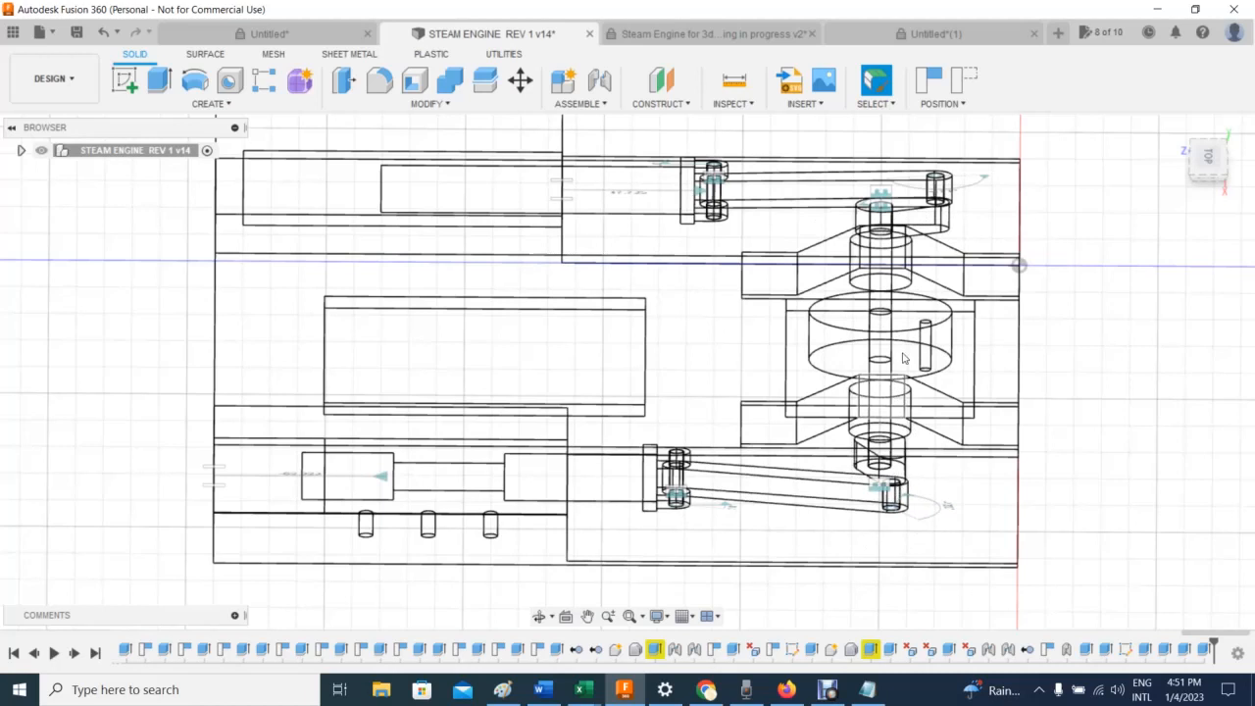
{"action": "mouse_move", "coordinate": [944, 338]}
{"action": "left_mouse_down"}
{"action": "mouse_move", "coordinate": [913, 357]}
{"action": "mouse_move", "coordinate": [933, 349]}
{"action": "left_mouse_up"}
{"action": "left_click_drag", "start_coordinate": [1208, 157], "coordinate": [1213, 140]}
{"action": "left_click_drag", "start_coordinate": [911, 291], "coordinate": [891, 267]}
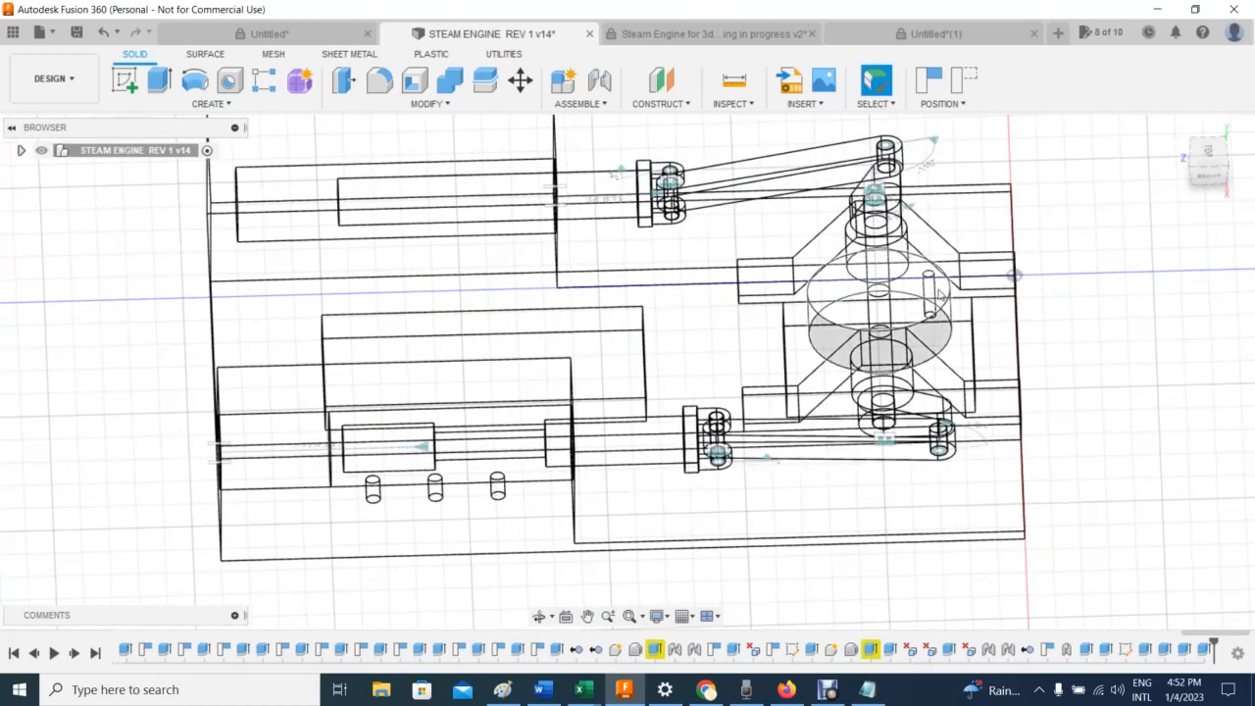
Step: Turn the flywheel back and forth in the wireframe view to examine both piston positions through the crank cycle
{"action": "left_click_drag", "start_coordinate": [933, 292], "coordinate": [884, 278]}
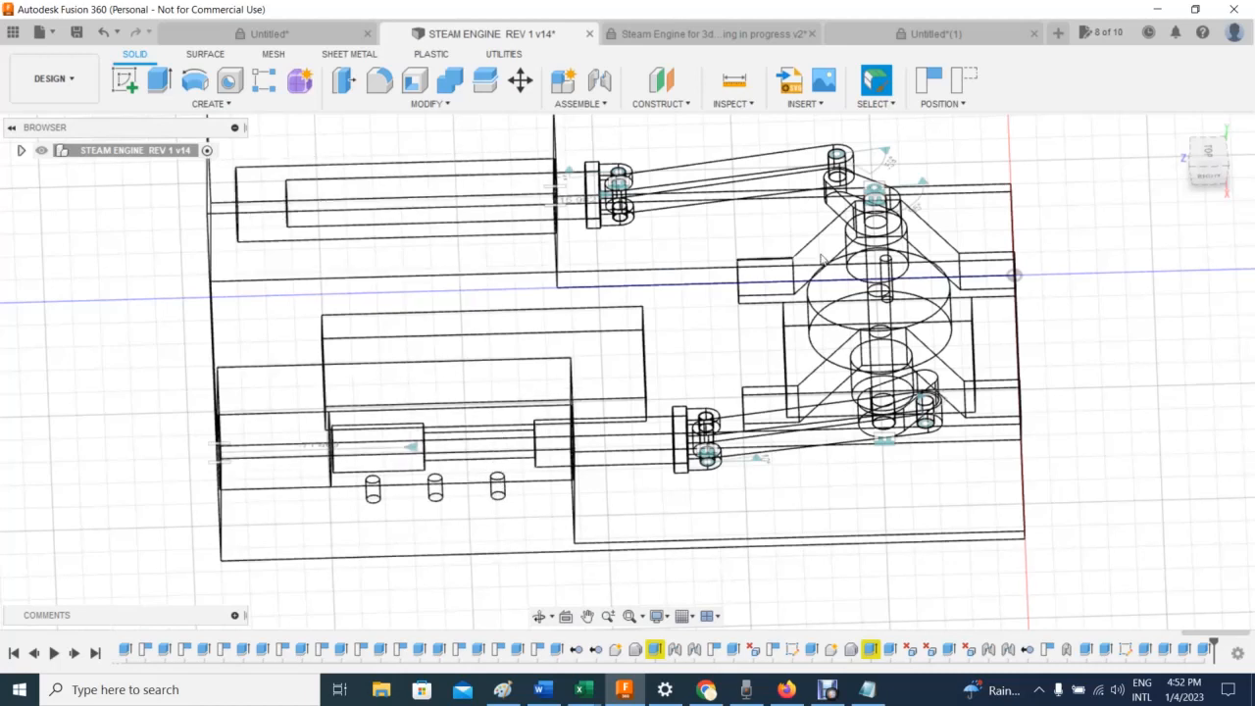
{"action": "mouse_move", "coordinate": [916, 286]}
{"action": "left_mouse_down"}
{"action": "mouse_move", "coordinate": [856, 284]}
{"action": "mouse_move", "coordinate": [906, 284]}
{"action": "left_mouse_up"}
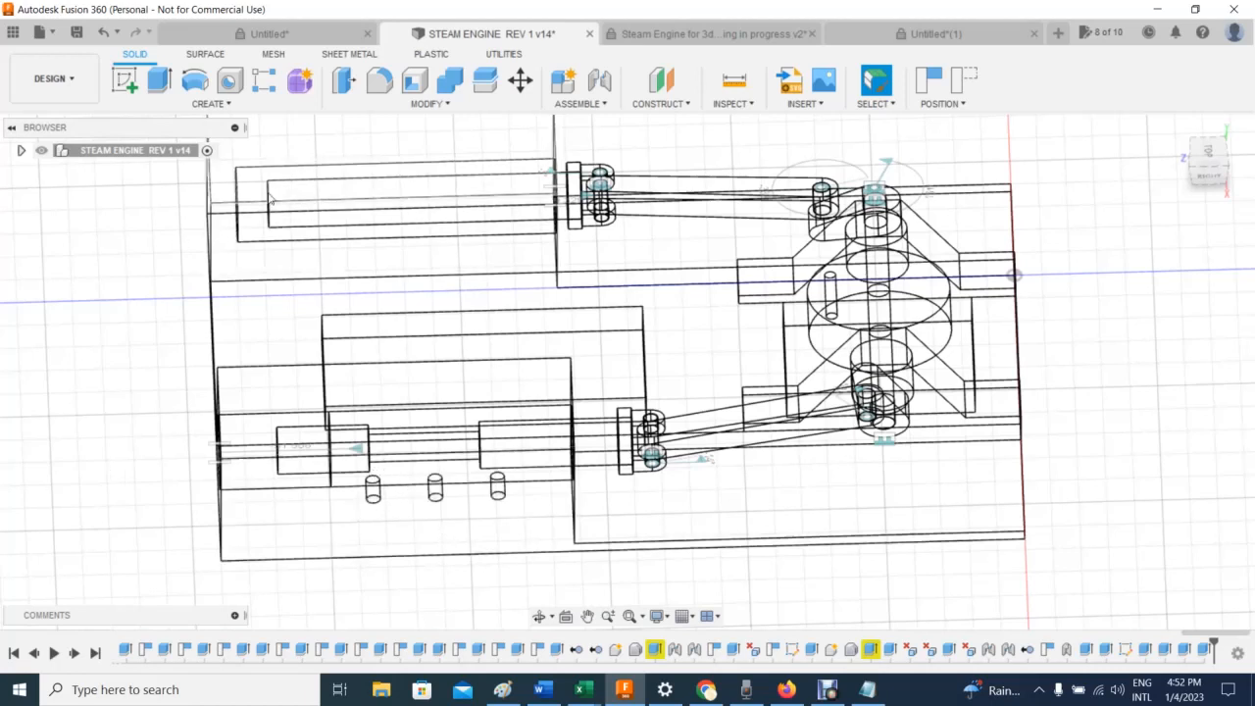
{"action": "left_click_drag", "start_coordinate": [904, 285], "coordinate": [852, 276]}
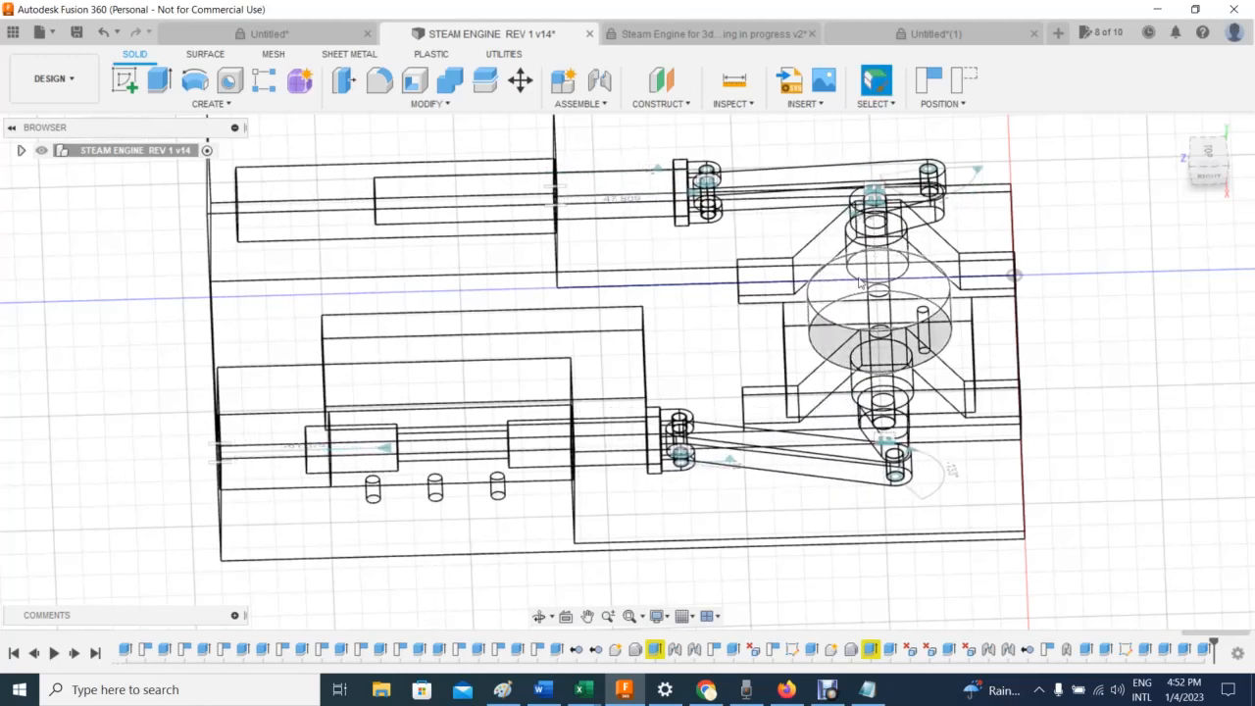
{"action": "mouse_move", "coordinate": [929, 288]}
{"action": "left_mouse_down"}
{"action": "mouse_move", "coordinate": [891, 280]}
{"action": "mouse_move", "coordinate": [669, 316]}
{"action": "left_mouse_up"}
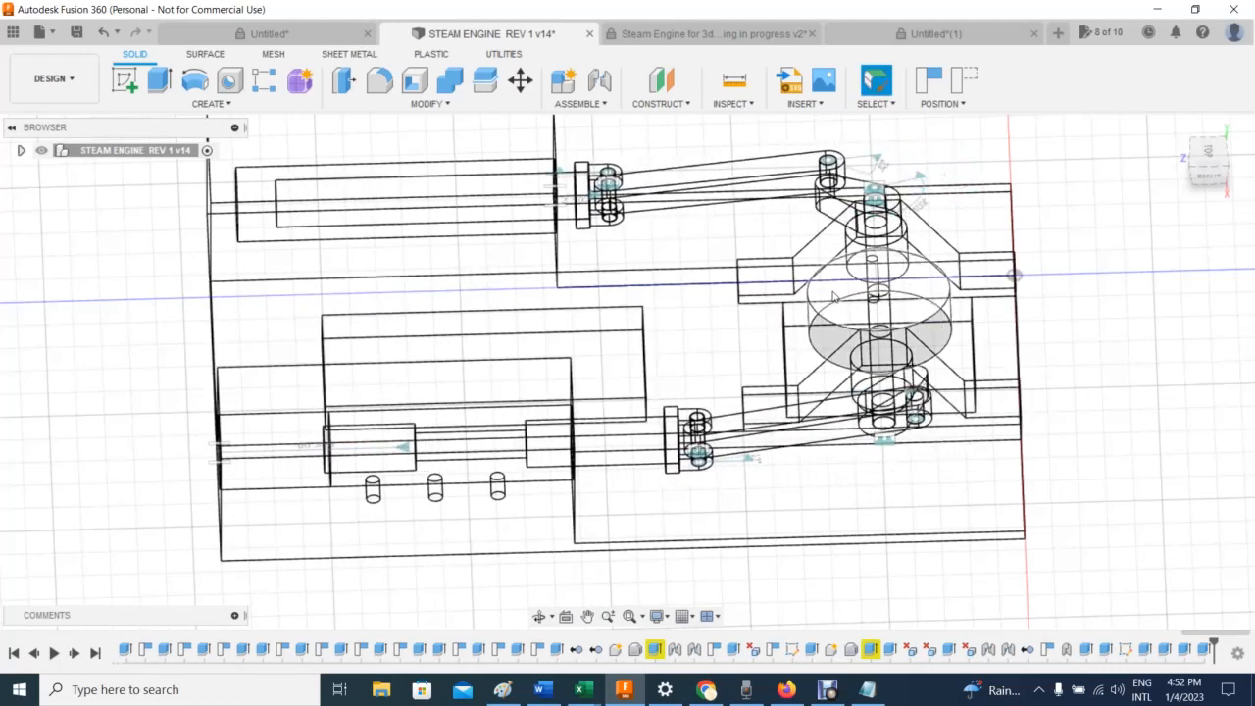
{"action": "mouse_move", "coordinate": [903, 285]}
{"action": "left_mouse_down"}
{"action": "mouse_move", "coordinate": [832, 331]}
{"action": "mouse_move", "coordinate": [851, 286]}
{"action": "left_mouse_up"}
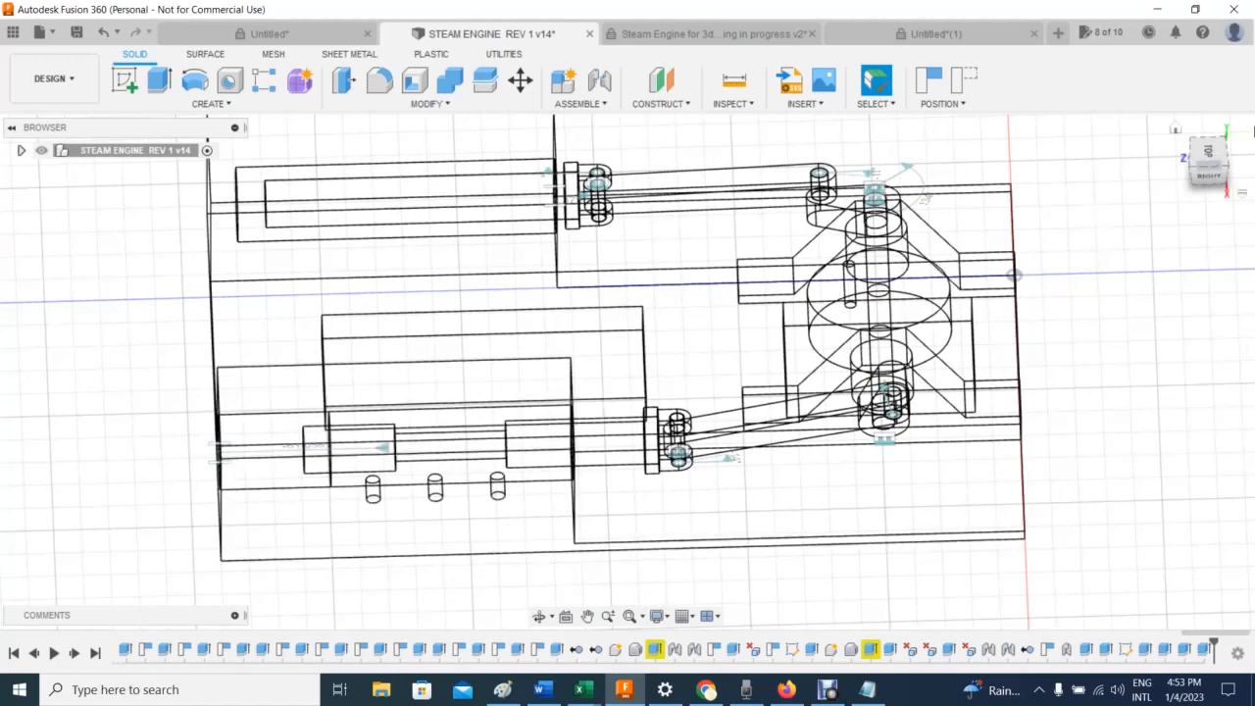
Step: Examine the wireframe cylinders, pistons and crank linkage from above and from the crank end
{"action": "left_click", "coordinate": [1208, 169]}
{"action": "left_click_drag", "start_coordinate": [1190, 137], "coordinate": [1192, 142]}
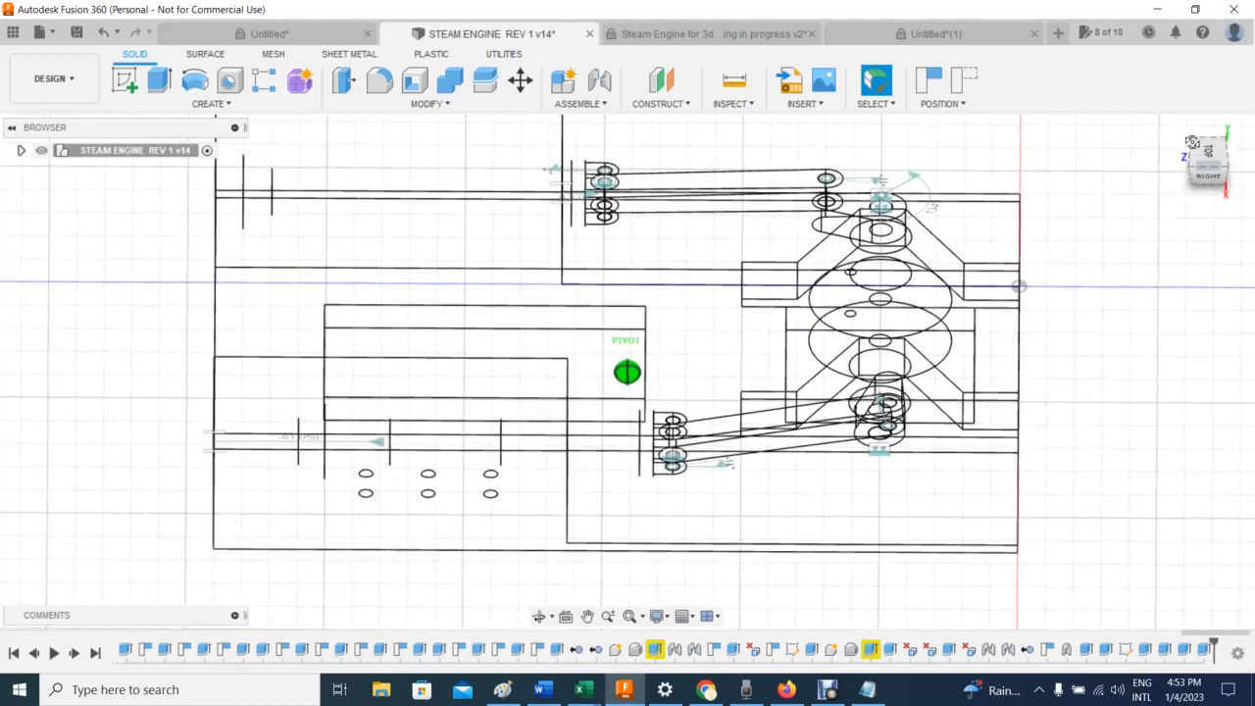
{"action": "left_click_drag", "start_coordinate": [1192, 142], "coordinate": [1189, 143]}
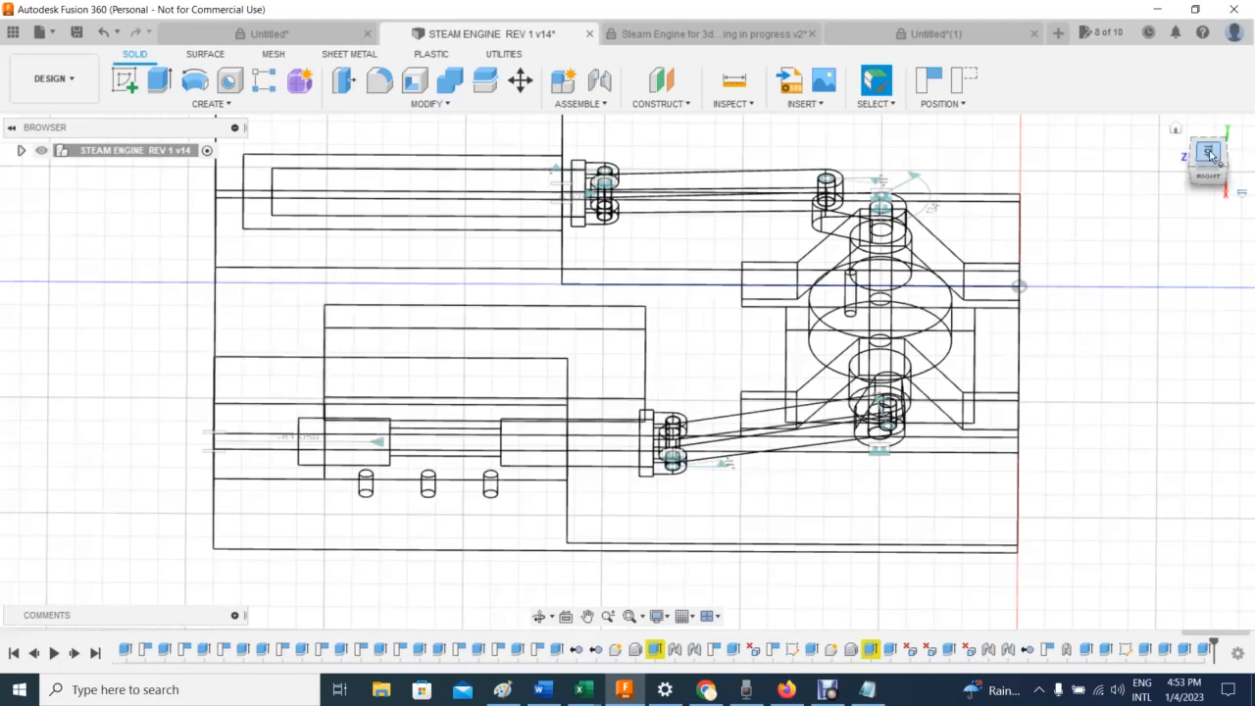
{"action": "mouse_move", "coordinate": [1210, 155]}
{"action": "middle_mouse_down", "text": "shift"}
{"action": "mouse_move", "coordinate": [1200, 167]}
{"action": "mouse_move", "coordinate": [1203, 149]}
{"action": "middle_mouse_up", "text": "shift"}
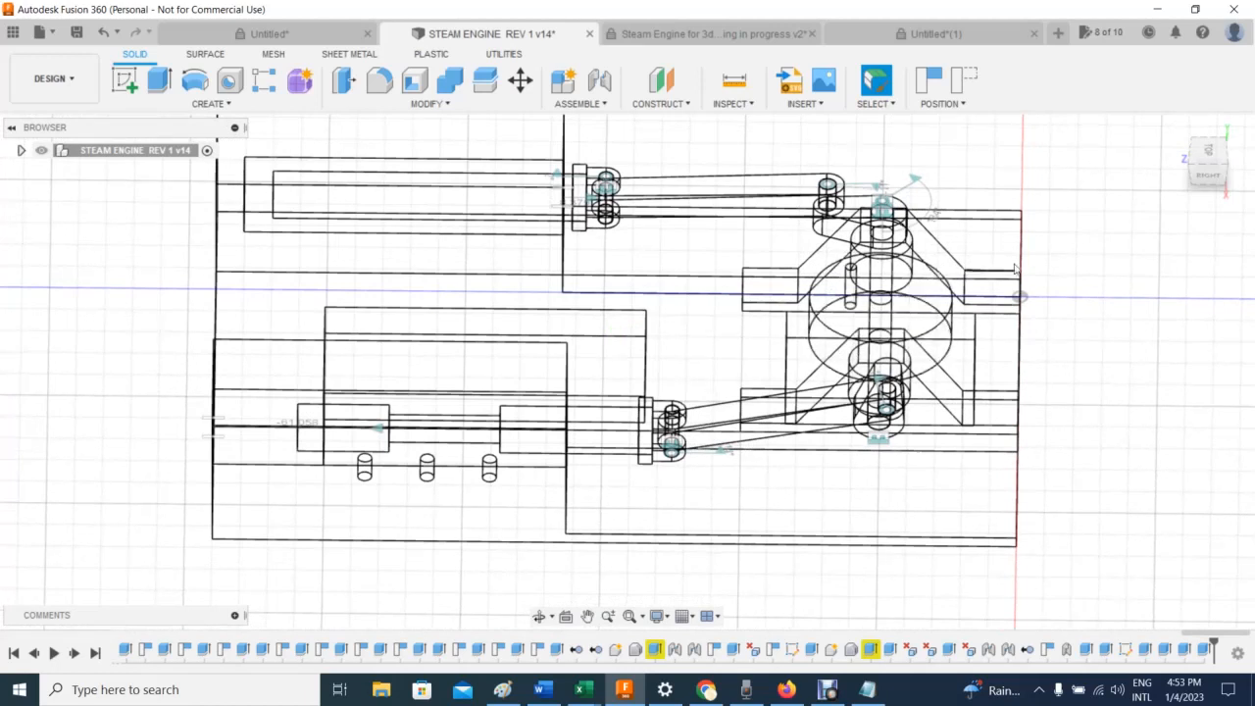
{"action": "mouse_move", "coordinate": [1204, 179]}
{"action": "middle_mouse_down", "text": "shift"}
{"action": "mouse_move", "coordinate": [1188, 181]}
{"action": "mouse_move", "coordinate": [1216, 145]}
{"action": "middle_mouse_up", "text": "shift"}
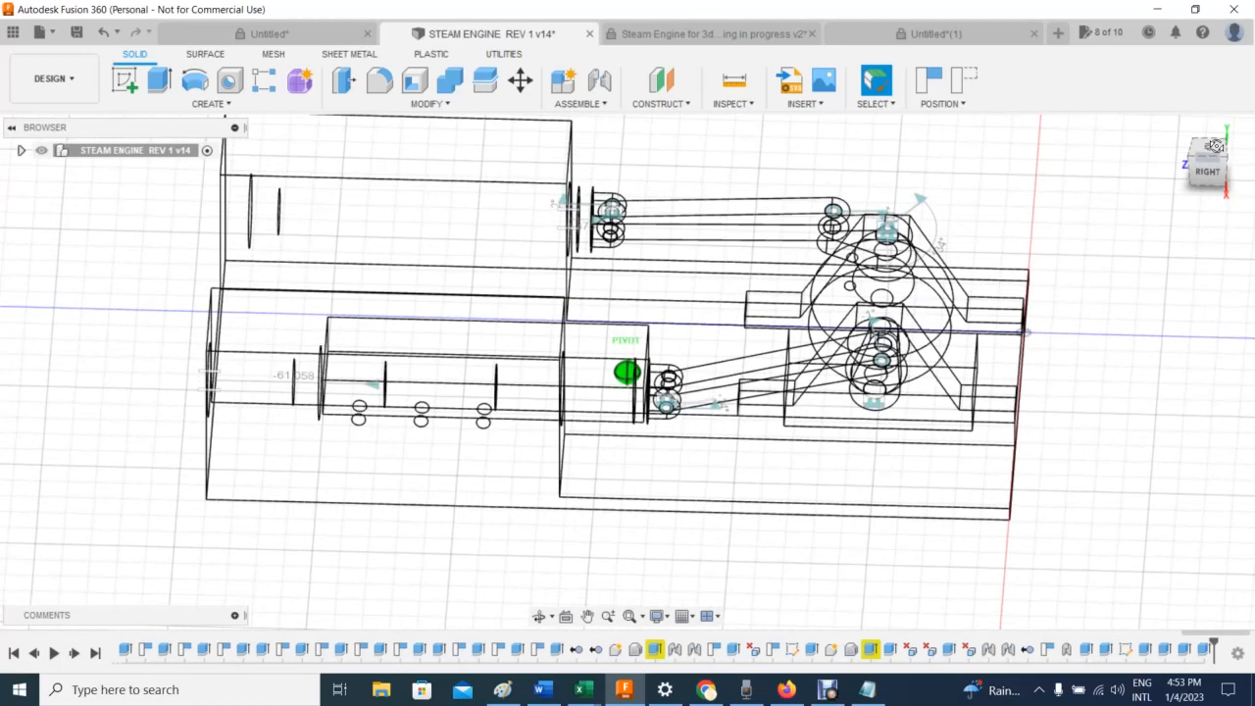
{"action": "left_click_drag", "start_coordinate": [1215, 146], "coordinate": [1197, 163]}
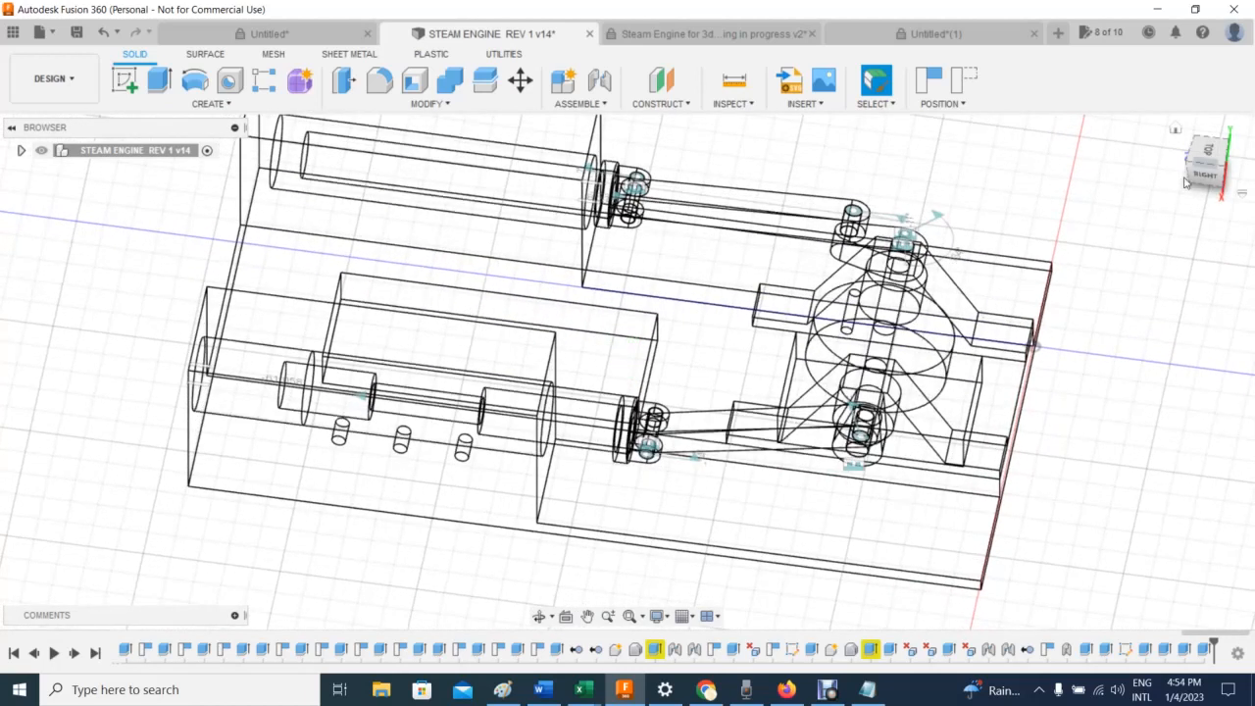
{"action": "mouse_move", "coordinate": [1205, 175]}
{"action": "left_mouse_down"}
{"action": "mouse_move", "coordinate": [1215, 134]}
{"action": "mouse_move", "coordinate": [1222, 193]}
{"action": "mouse_move", "coordinate": [1206, 167]}
{"action": "left_mouse_up"}
{"action": "left_click_drag", "start_coordinate": [956, 490], "coordinate": [1015, 438]}
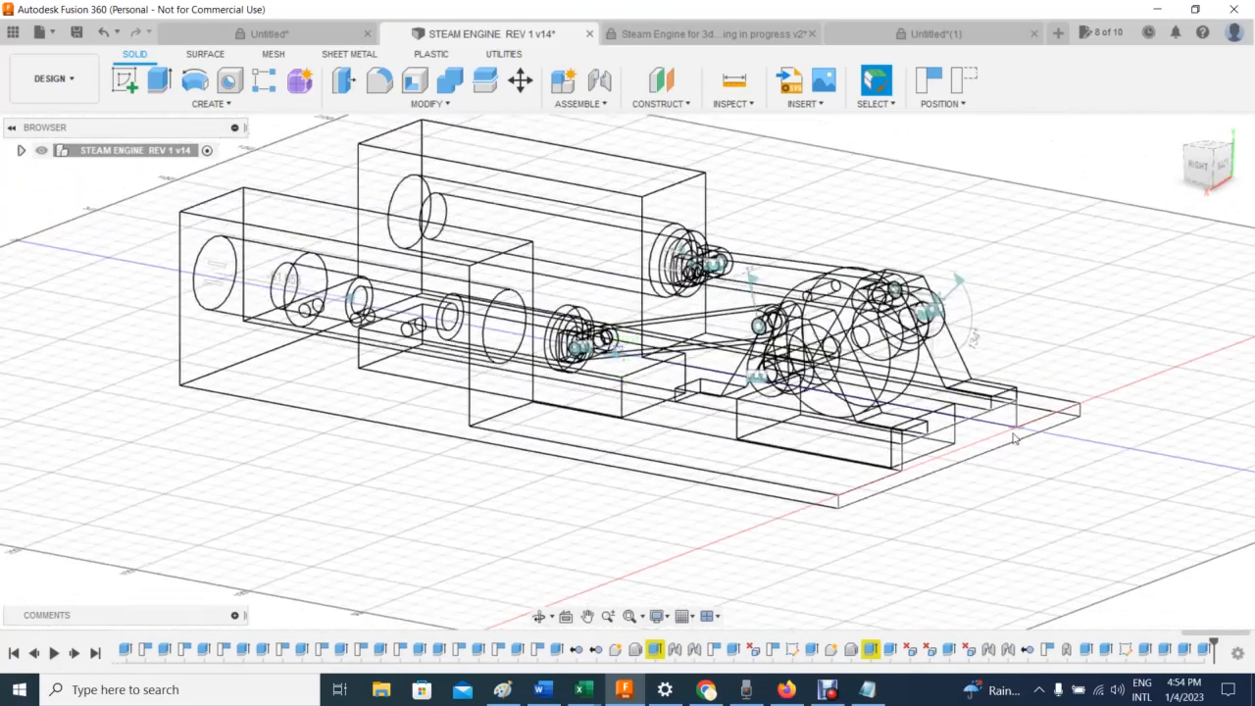
Step: Show the engine in the shaded visual style with visible edges
{"action": "left_click", "coordinate": [667, 618]}
{"action": "mouse_move", "coordinate": [726, 486]}
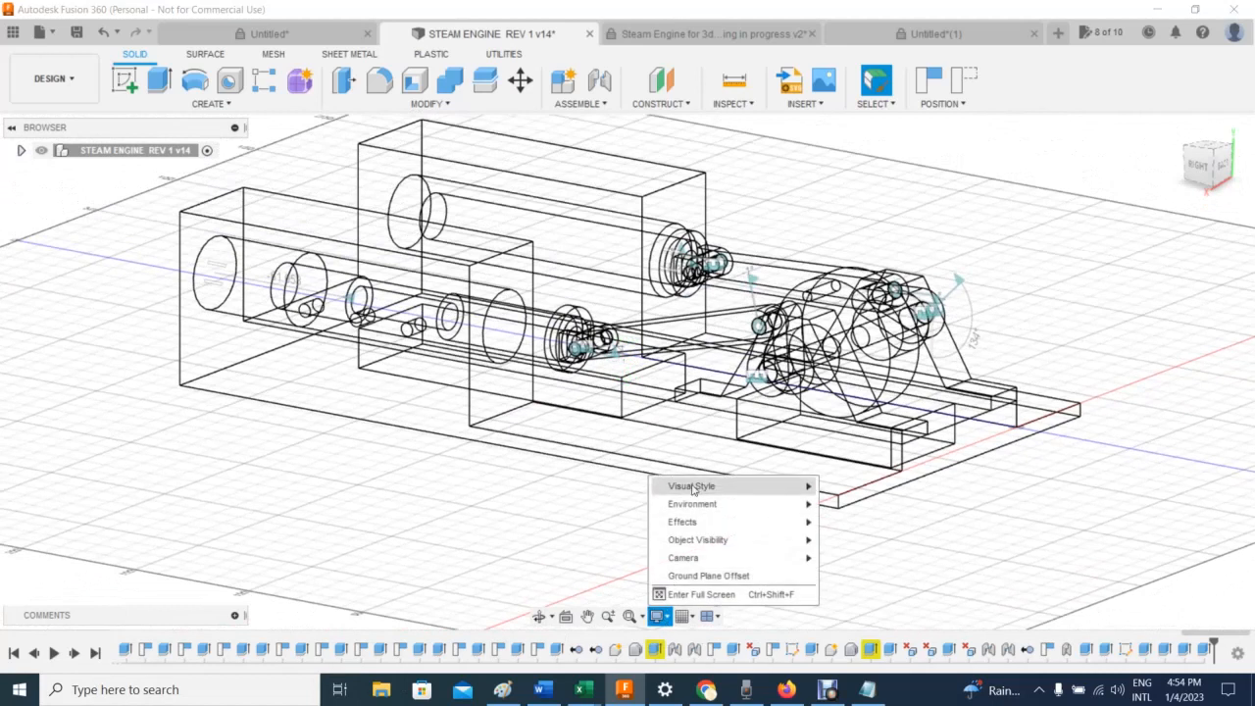
{"action": "left_click", "coordinate": [855, 523]}
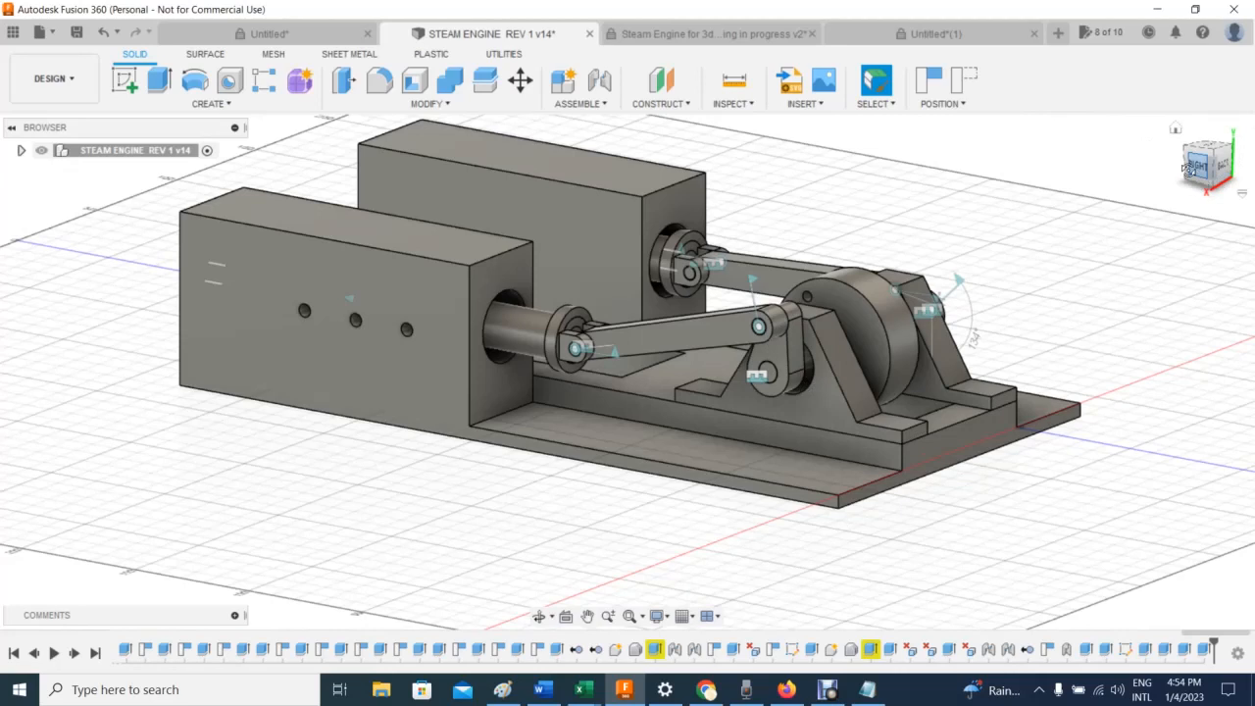
Step: Examine the shaded engine from the back, both sides and above, following the connecting rods and flywheel
{"action": "left_click", "coordinate": [1196, 172]}
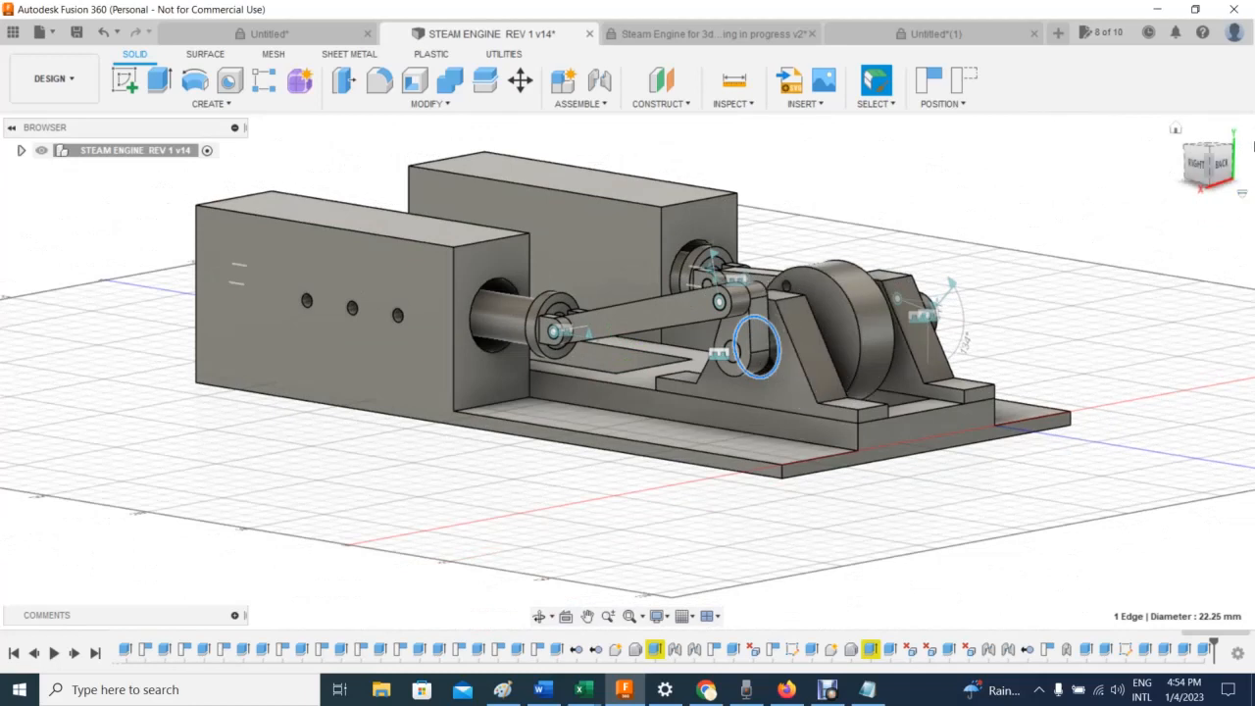
{"action": "left_click", "coordinate": [1218, 165]}
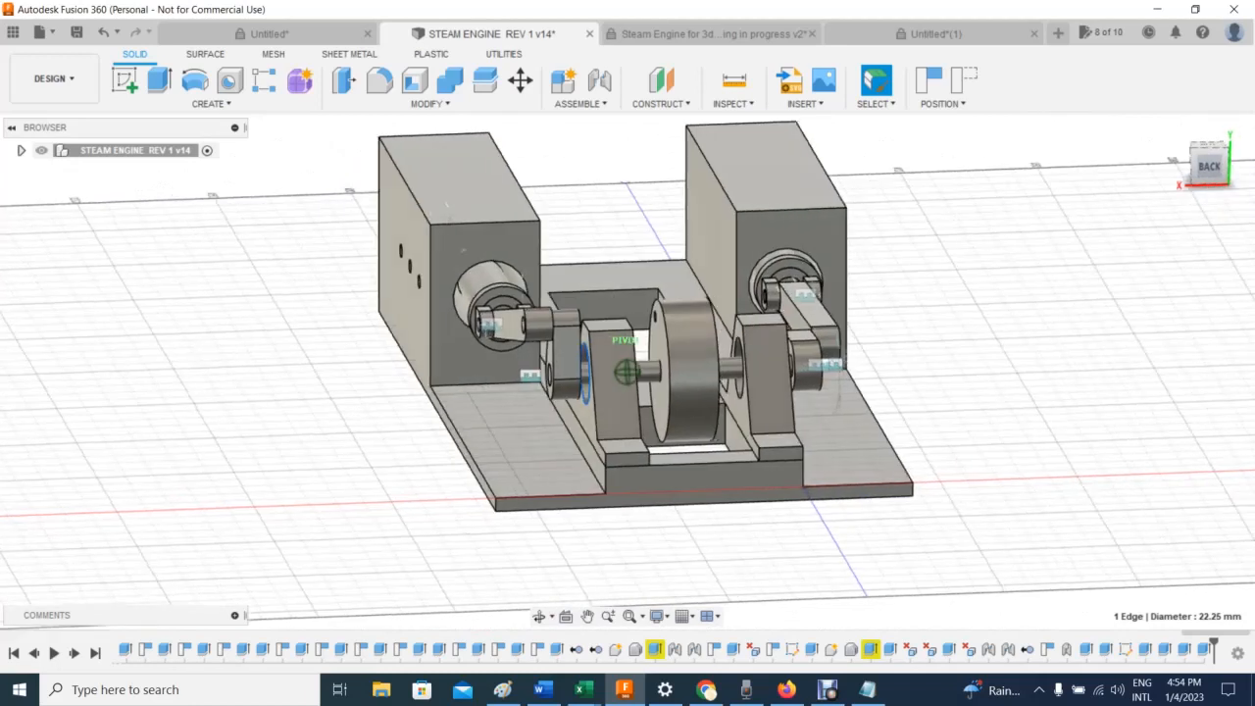
{"action": "middle_click_drag", "start_coordinate": [627, 373], "coordinate": [441, 380], "text": "shift"}
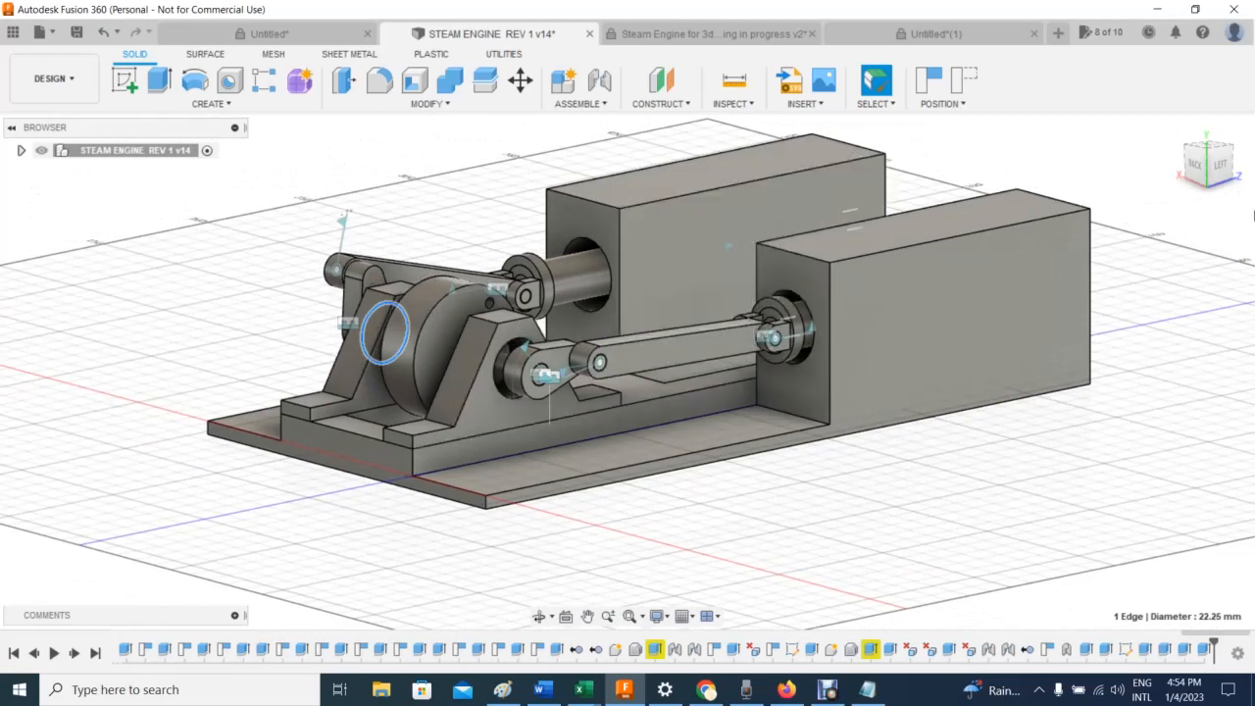
{"action": "mouse_move", "coordinate": [1222, 168]}
{"action": "left_mouse_down"}
{"action": "mouse_move", "coordinate": [1251, 181]}
{"action": "mouse_move", "coordinate": [1221, 173]}
{"action": "mouse_move", "coordinate": [1239, 161]}
{"action": "mouse_move", "coordinate": [1205, 177]}
{"action": "left_mouse_up"}
{"action": "left_click", "coordinate": [1201, 169]}
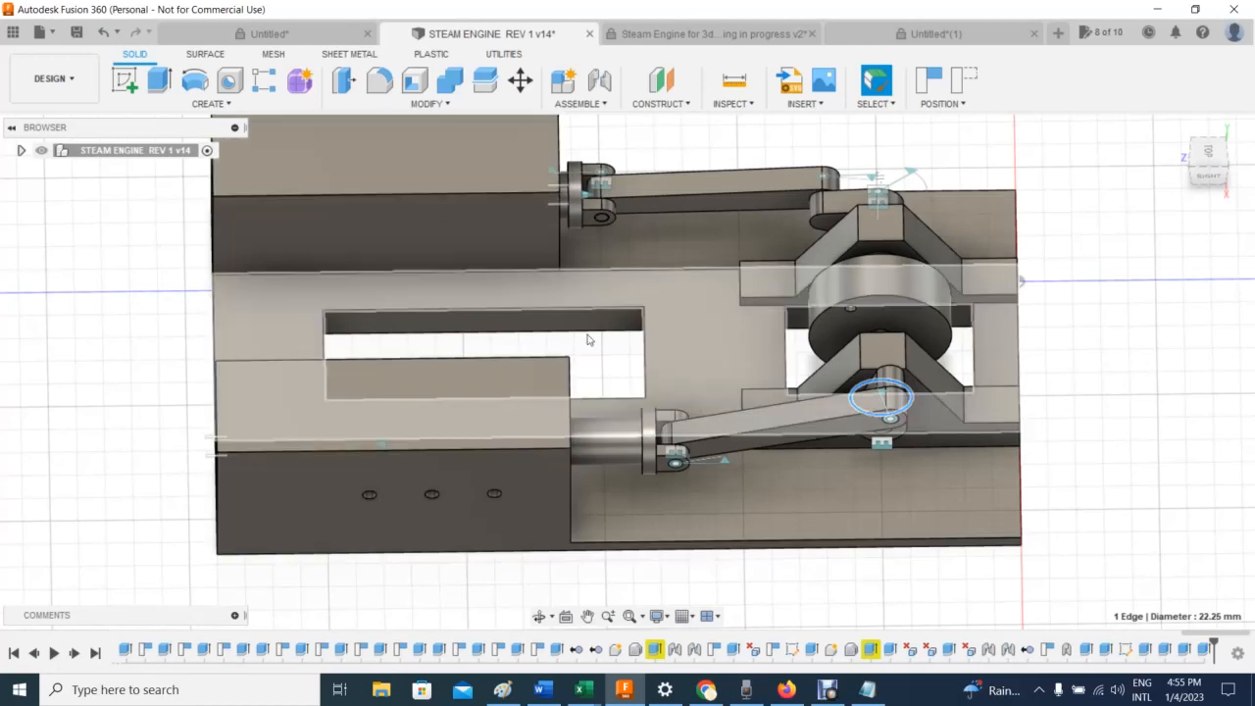
{"action": "left_click", "coordinate": [1198, 134]}
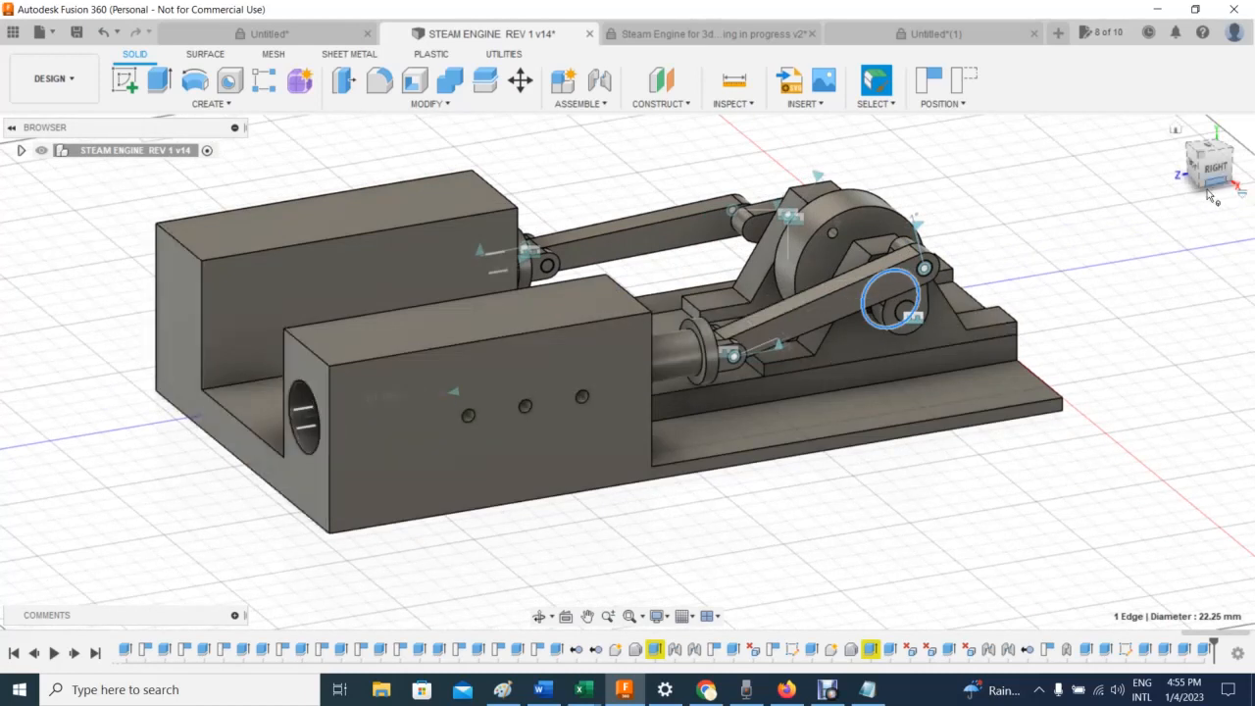
{"action": "mouse_move", "coordinate": [1216, 171]}
{"action": "left_mouse_down"}
{"action": "mouse_move", "coordinate": [1191, 170]}
{"action": "mouse_move", "coordinate": [1245, 103]}
{"action": "left_mouse_up"}
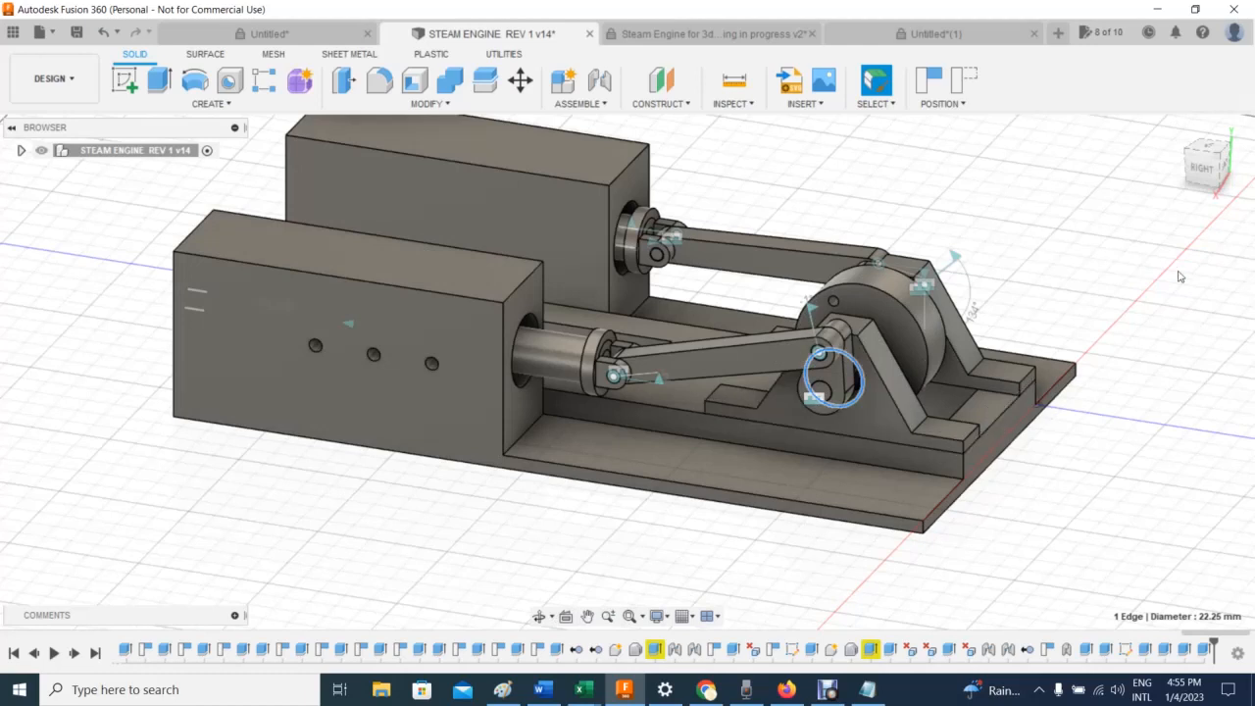
{"action": "mouse_move", "coordinate": [1204, 183]}
{"action": "left_mouse_down"}
{"action": "mouse_move", "coordinate": [1163, 196]}
{"action": "mouse_move", "coordinate": [1076, 167]}
{"action": "left_mouse_up"}
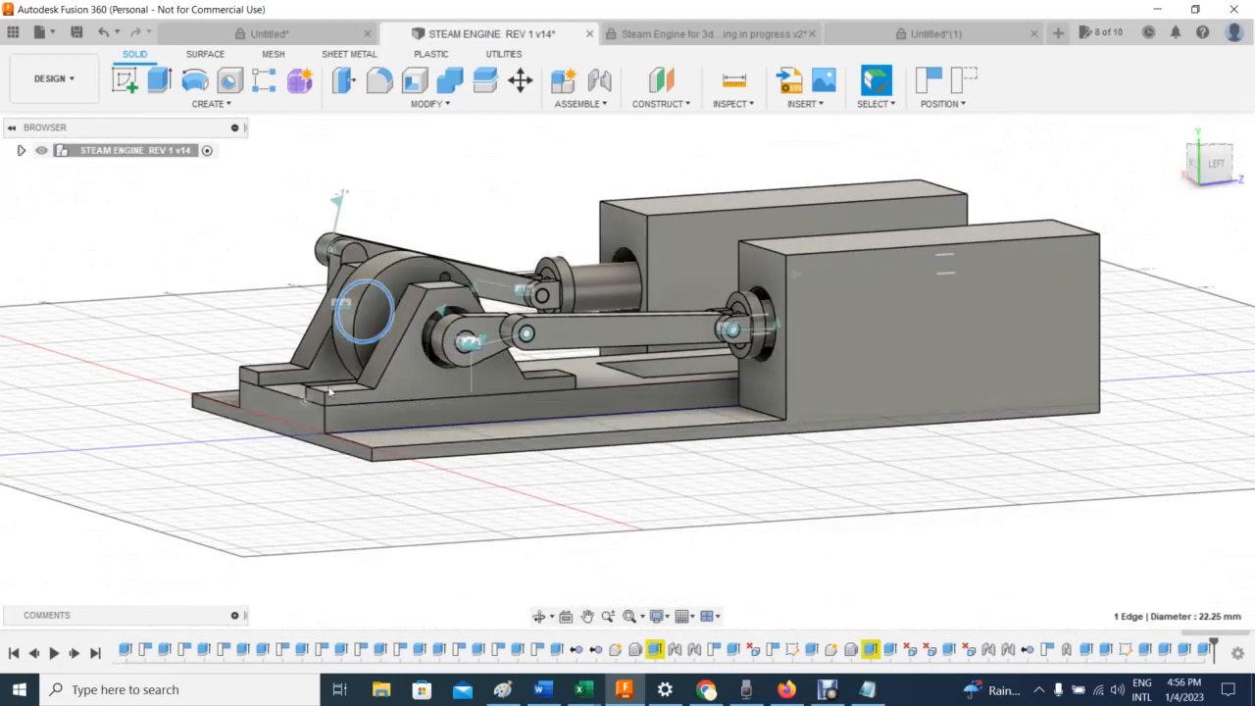
Step: Examine the bearing support, the open cylinder bore and the three port holes in the side of the cylinder block
{"action": "left_click", "coordinate": [407, 381]}
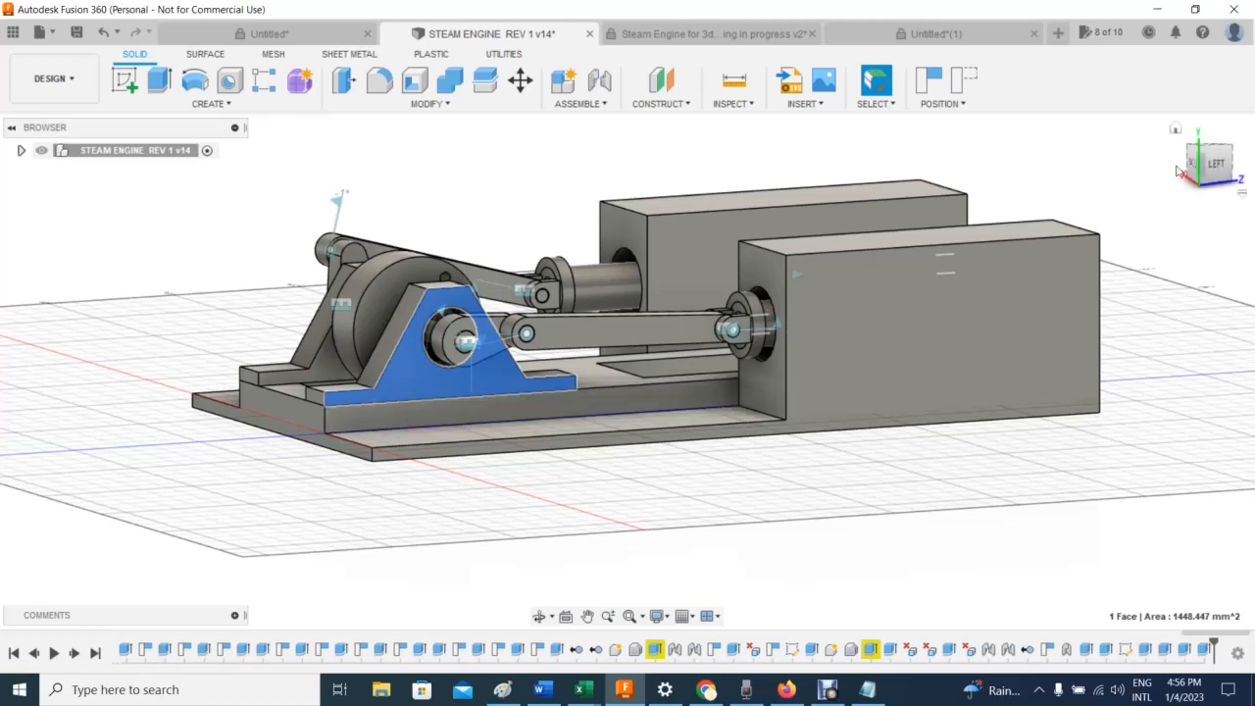
{"action": "mouse_move", "coordinate": [1216, 165]}
{"action": "left_mouse_down"}
{"action": "mouse_move", "coordinate": [6, 163]}
{"action": "mouse_move", "coordinate": [84, 188]}
{"action": "mouse_move", "coordinate": [123, 128]}
{"action": "mouse_move", "coordinate": [192, 250]}
{"action": "mouse_move", "coordinate": [183, 278]}
{"action": "mouse_move", "coordinate": [169, 278]}
{"action": "mouse_move", "coordinate": [204, 282]}
{"action": "mouse_move", "coordinate": [169, 275]}
{"action": "left_mouse_up"}
{"action": "mouse_move", "coordinate": [211, 426]}
{"action": "left_mouse_down"}
{"action": "mouse_move", "coordinate": [215, 332]}
{"action": "mouse_move", "coordinate": [529, 284]}
{"action": "mouse_move", "coordinate": [490, 299]}
{"action": "left_mouse_up"}
{"action": "middle_click_drag", "start_coordinate": [196, 289], "coordinate": [300, 302], "text": "shift"}
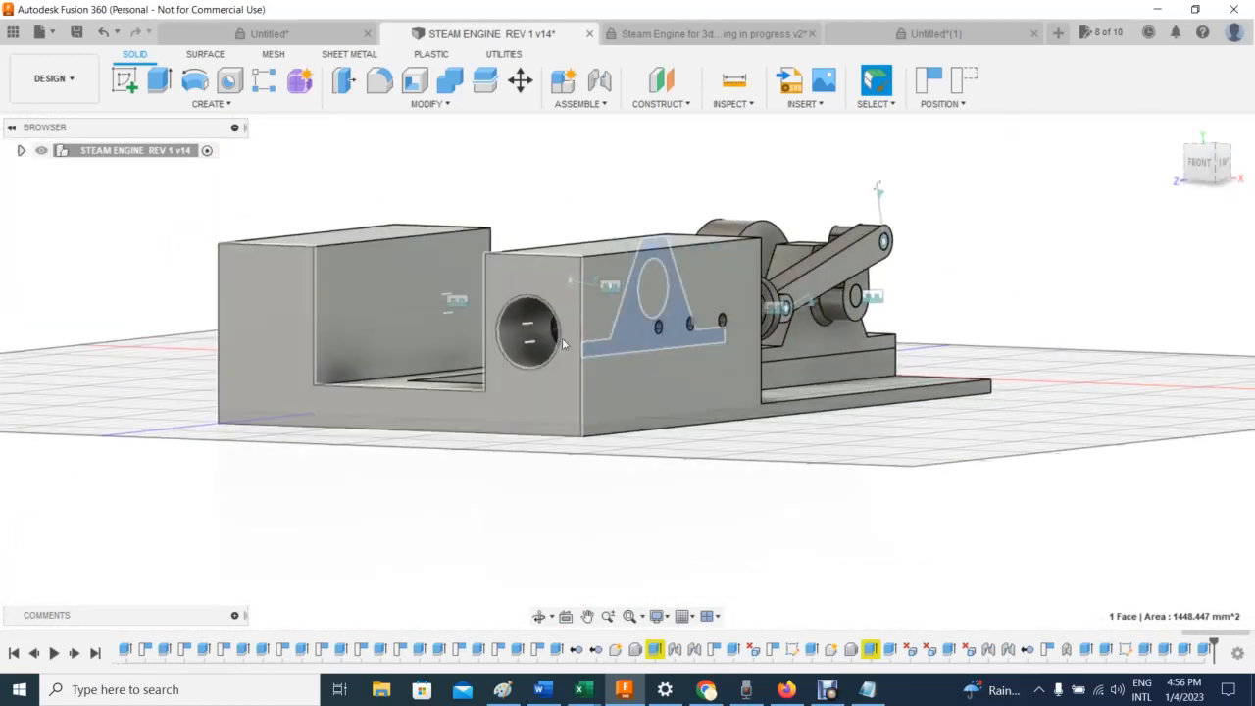
{"action": "left_click", "coordinate": [1213, 166]}
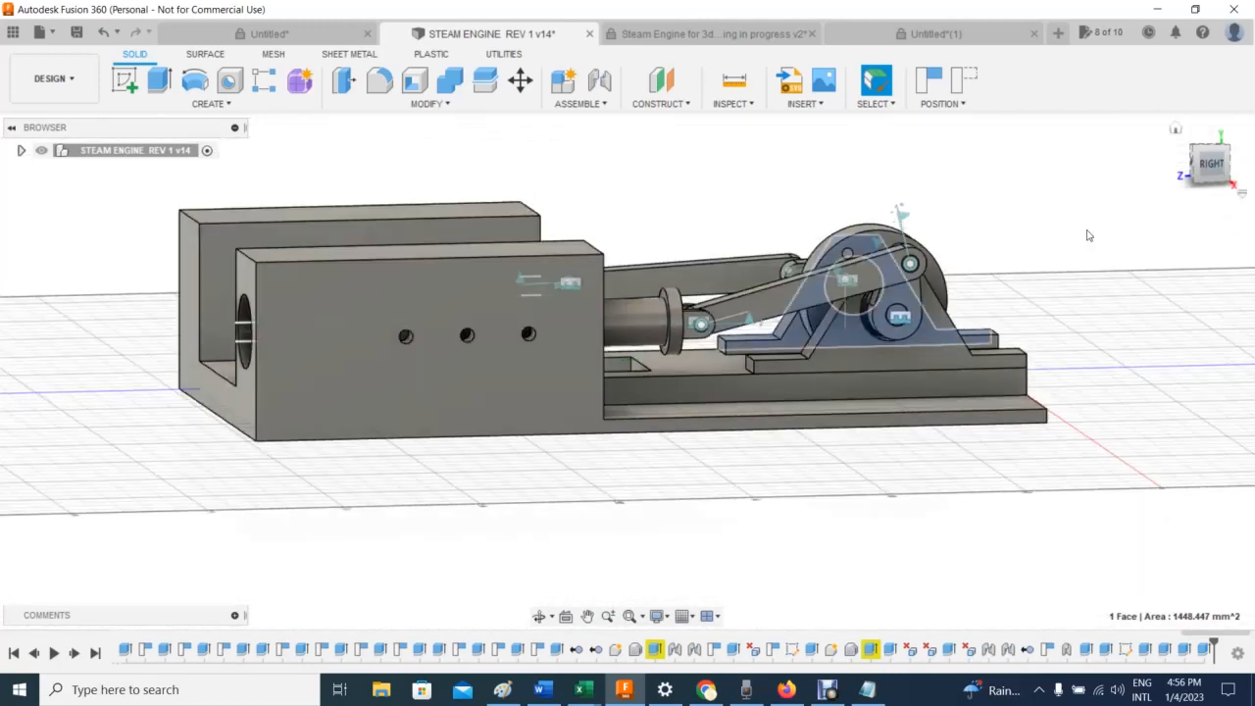
{"action": "left_click", "coordinate": [1088, 236]}
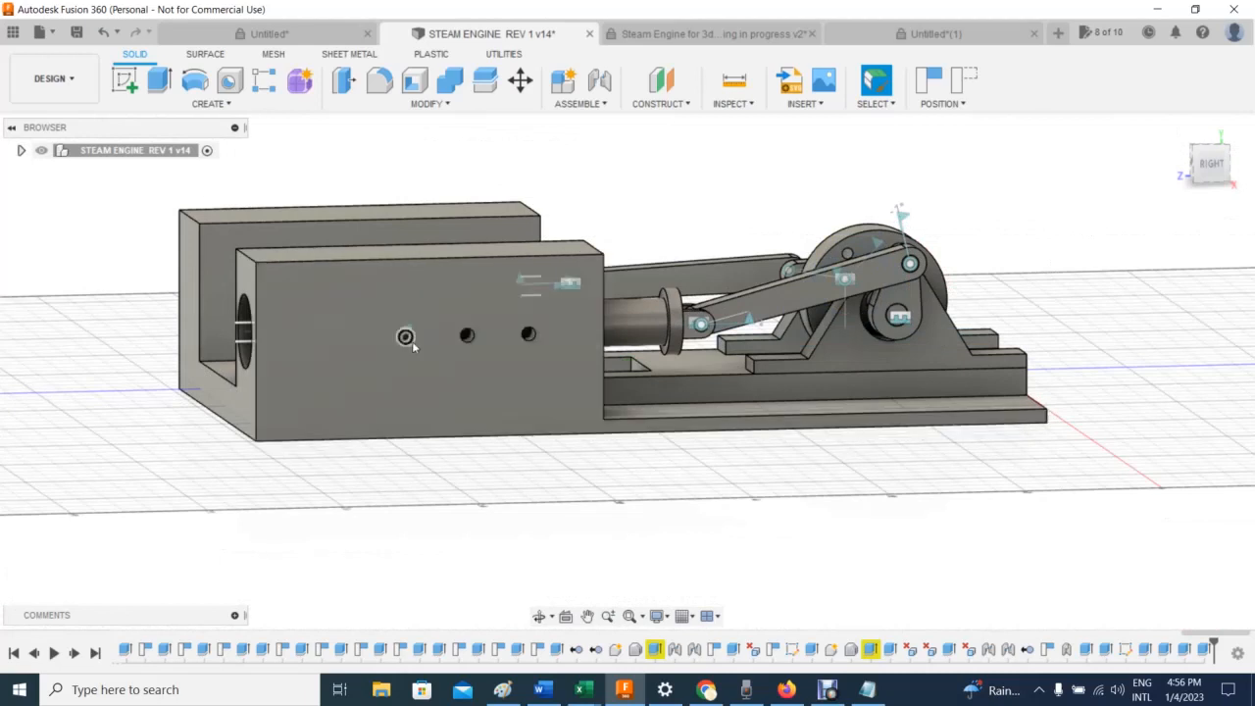
{"action": "left_click", "coordinate": [1208, 162]}
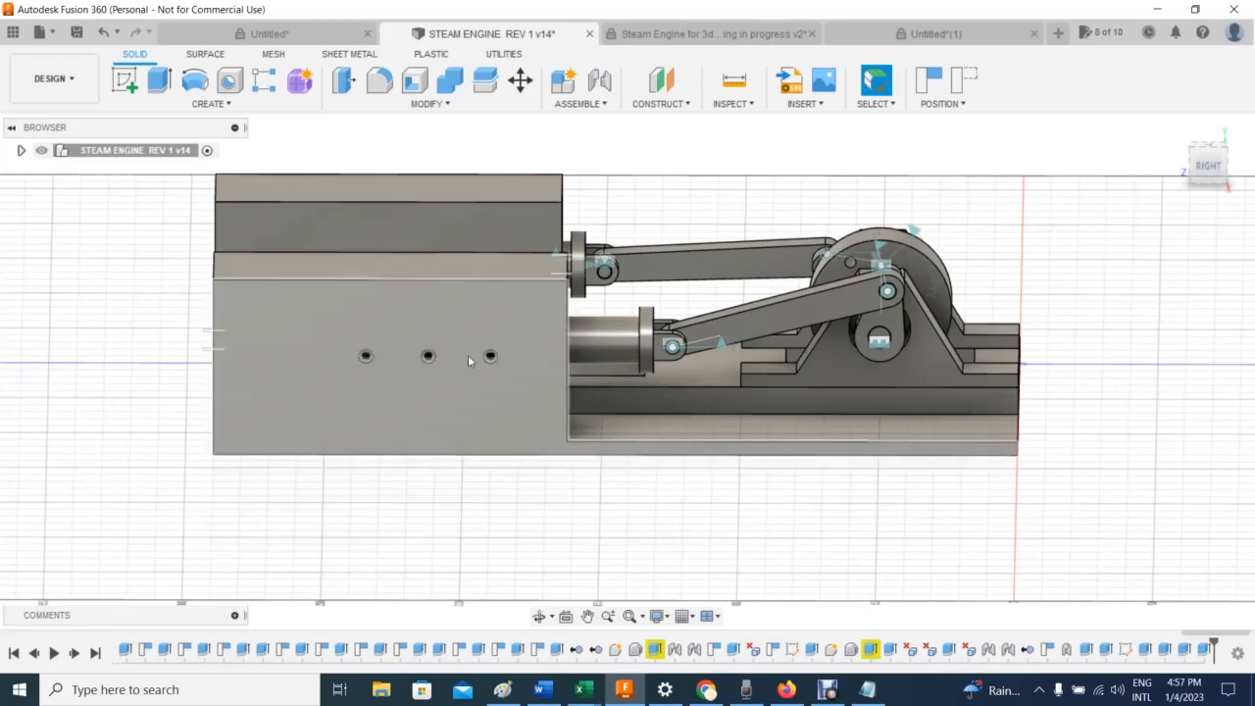
Step: Start a sketch on the front end face of the block opposite the open cylinder bore
{"action": "left_click", "coordinate": [1197, 161]}
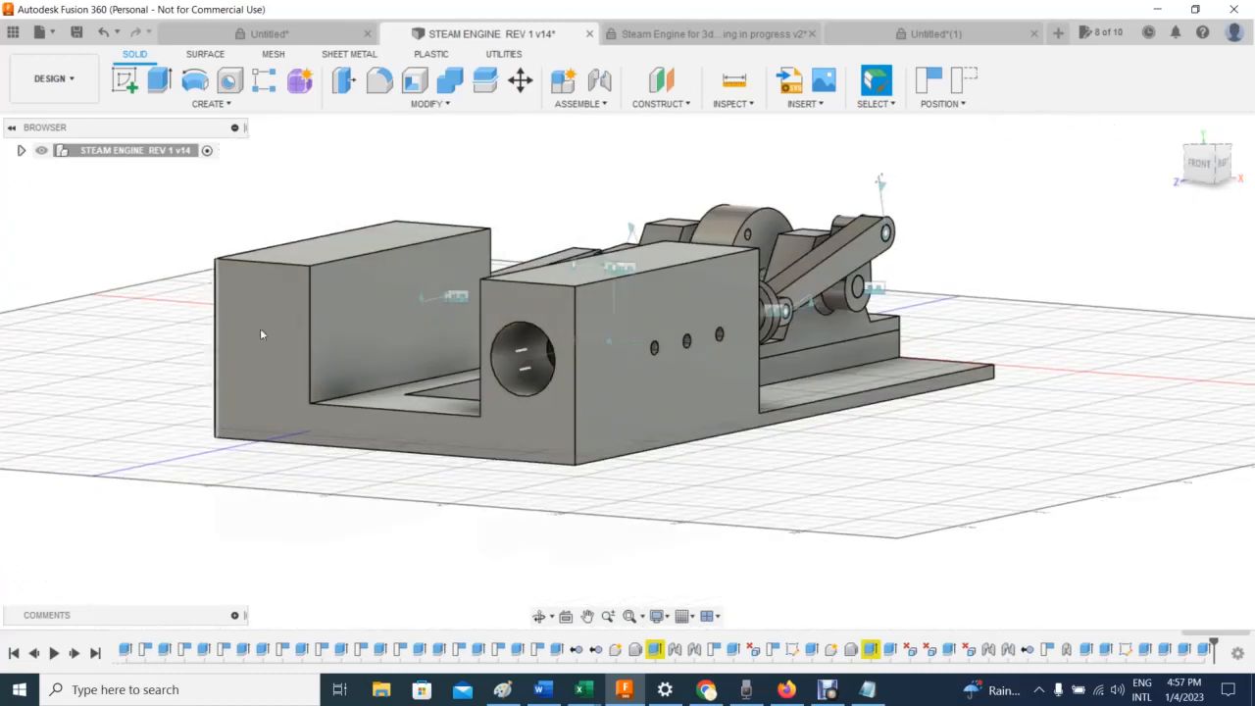
{"action": "left_click", "coordinate": [1199, 157]}
{"action": "left_click", "coordinate": [447, 330]}
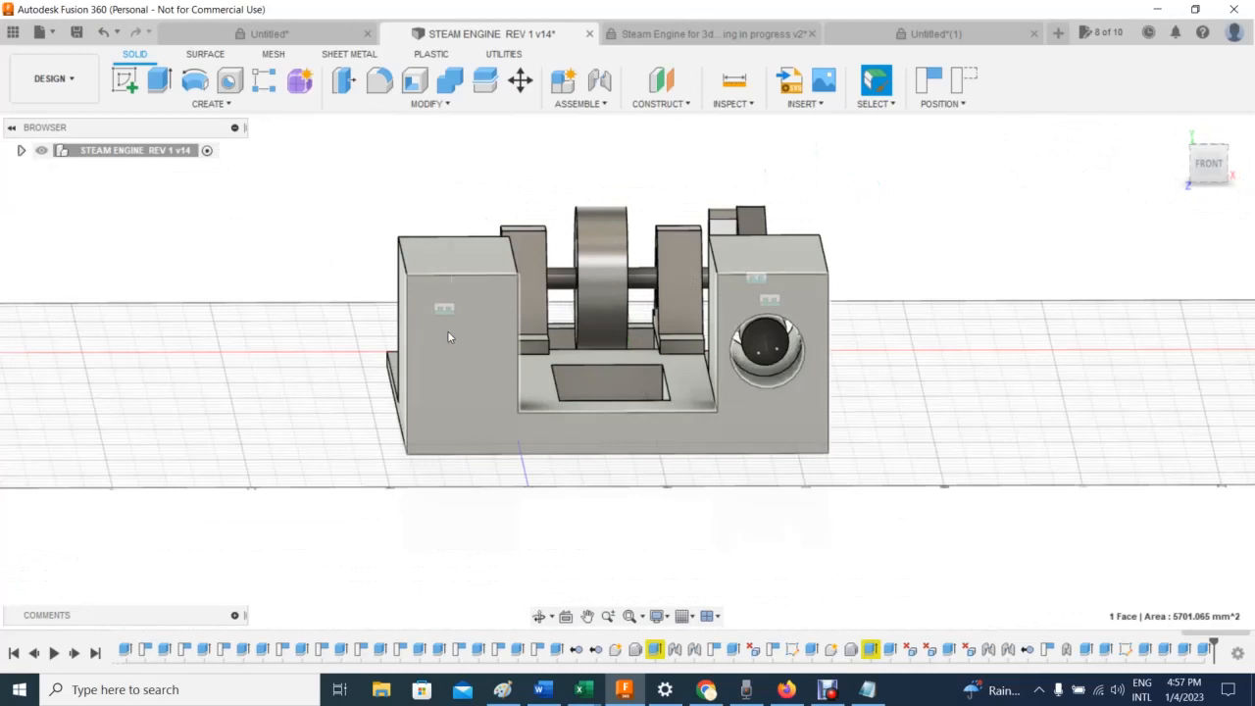
{"action": "left_click", "coordinate": [125, 86]}
{"action": "left_click", "coordinate": [766, 376]}
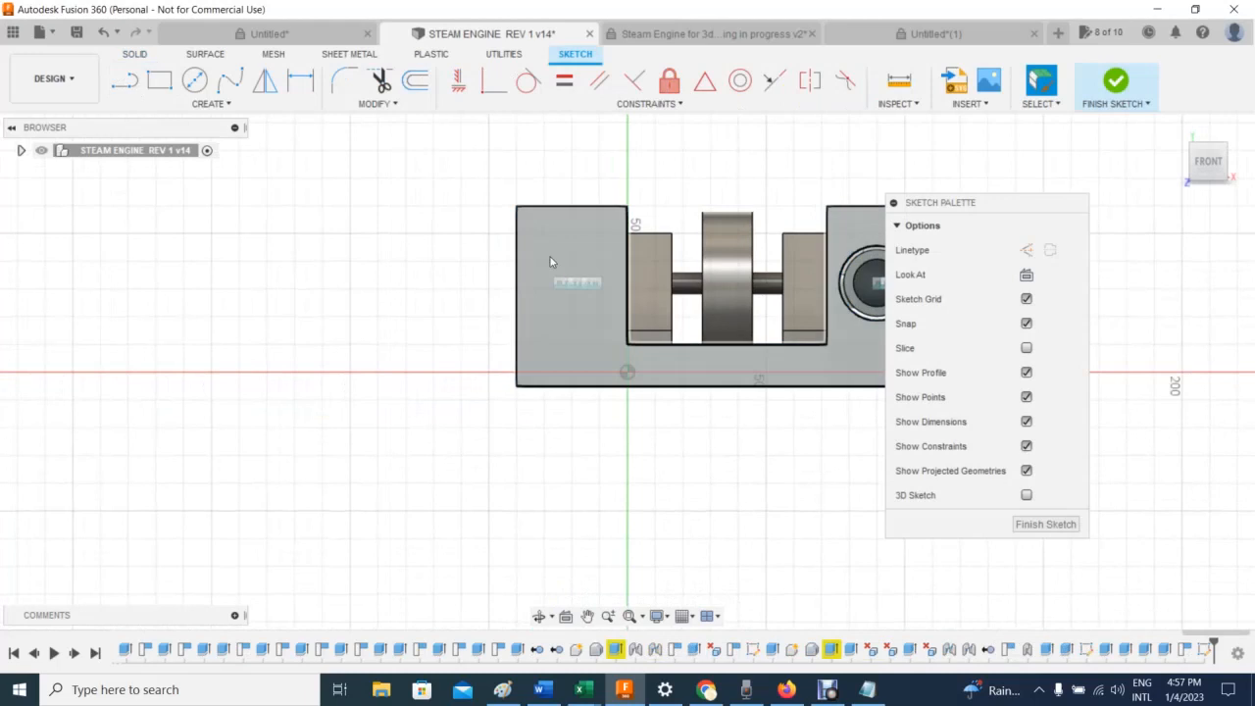
Step: Sketch a centre-diameter circle about 15.7 mm across near the middle of the upright block's face, with the sketch palette moved clear
{"action": "key", "text": "c"}
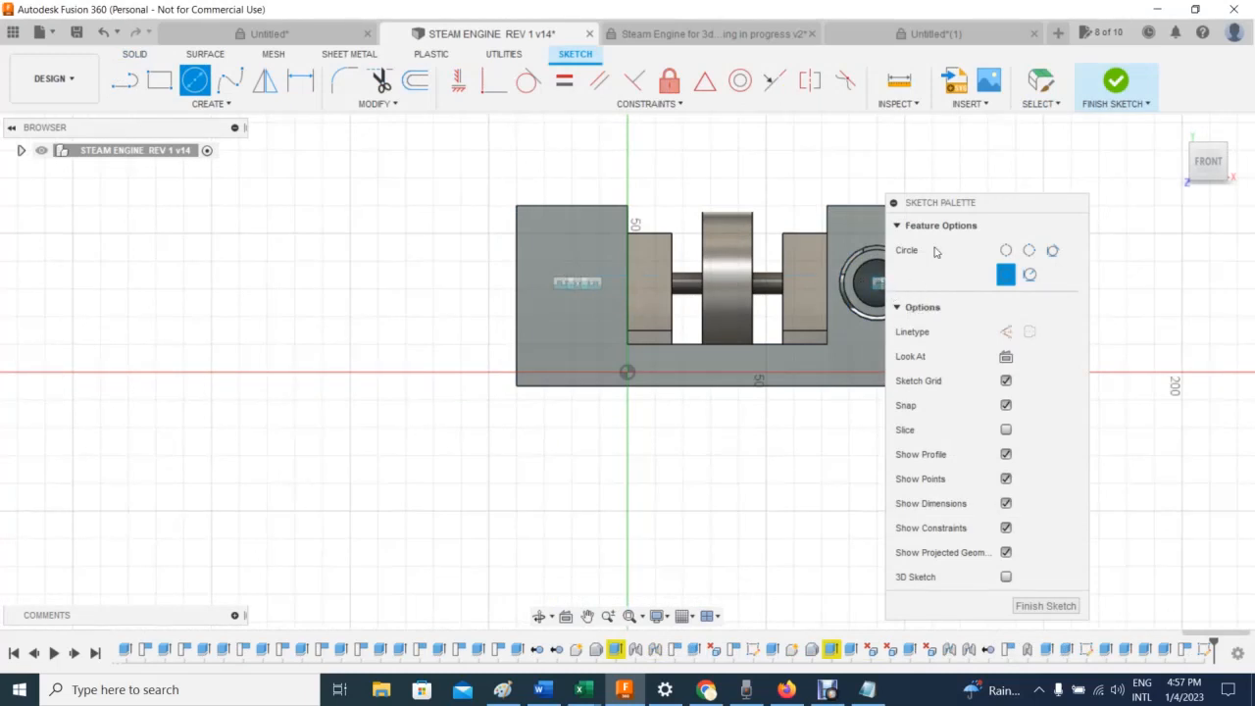
{"action": "left_click_drag", "start_coordinate": [981, 202], "coordinate": [1133, 205]}
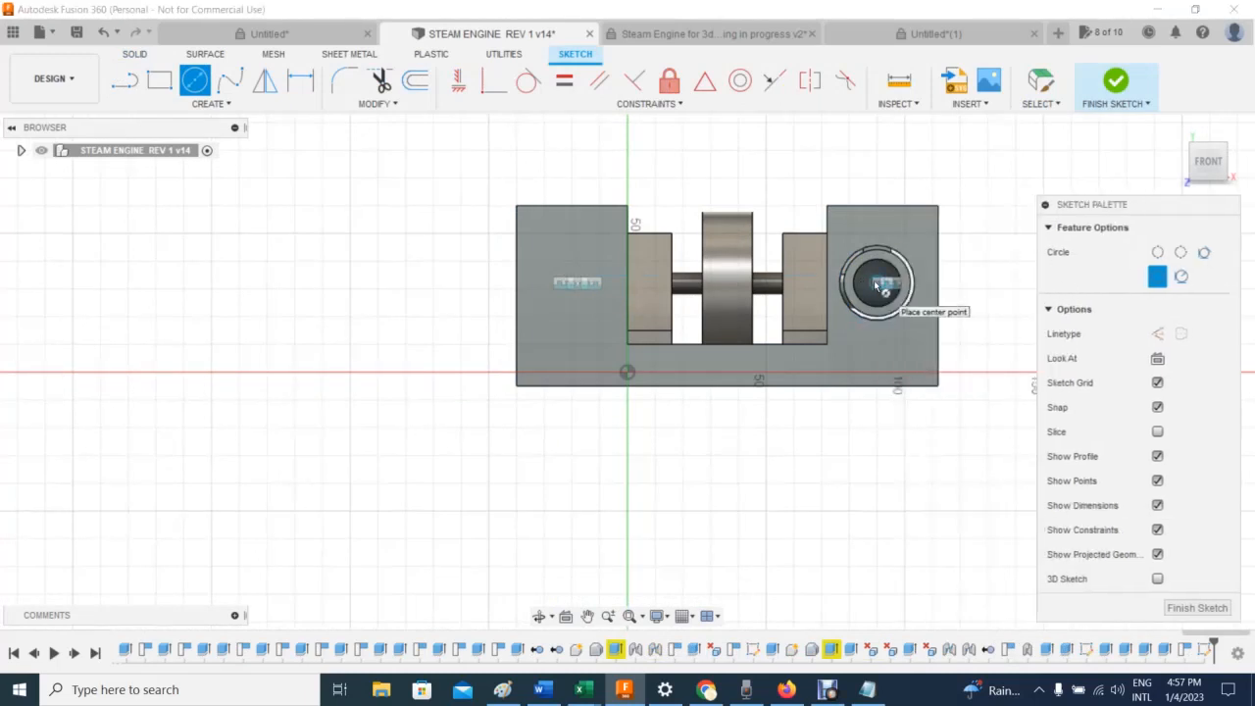
{"action": "left_click", "coordinate": [571, 283]}
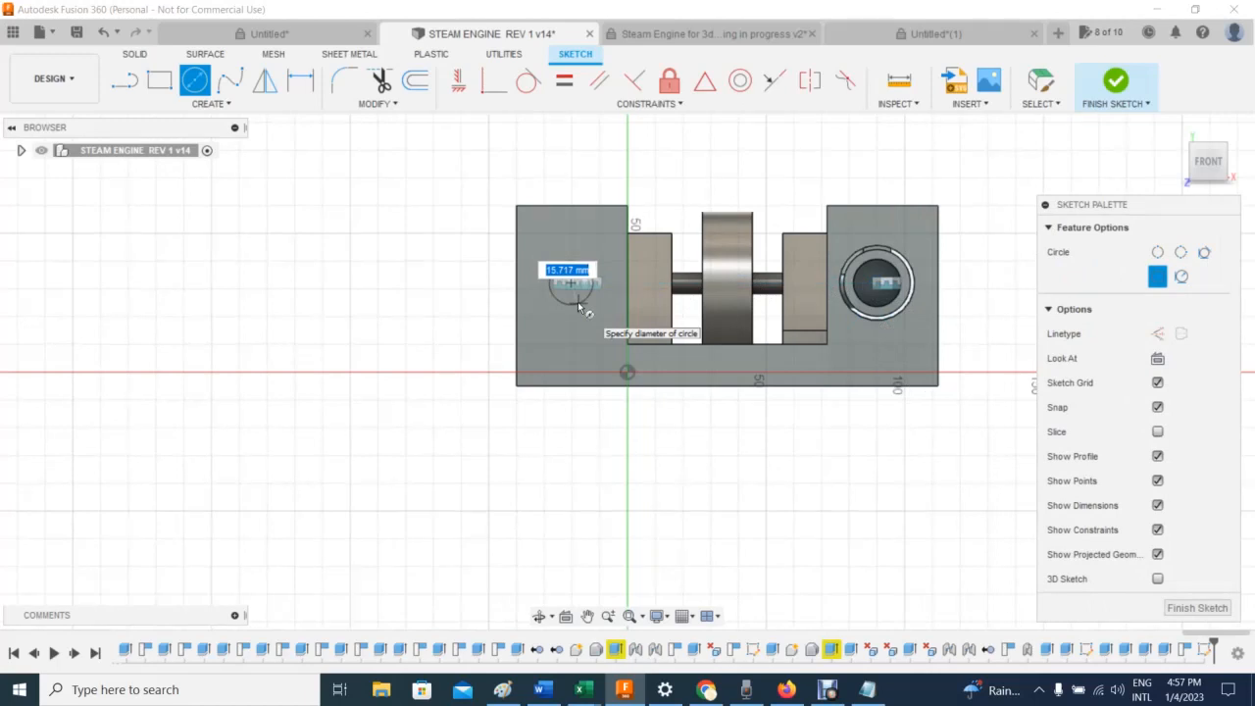
{"action": "left_click", "coordinate": [577, 301]}
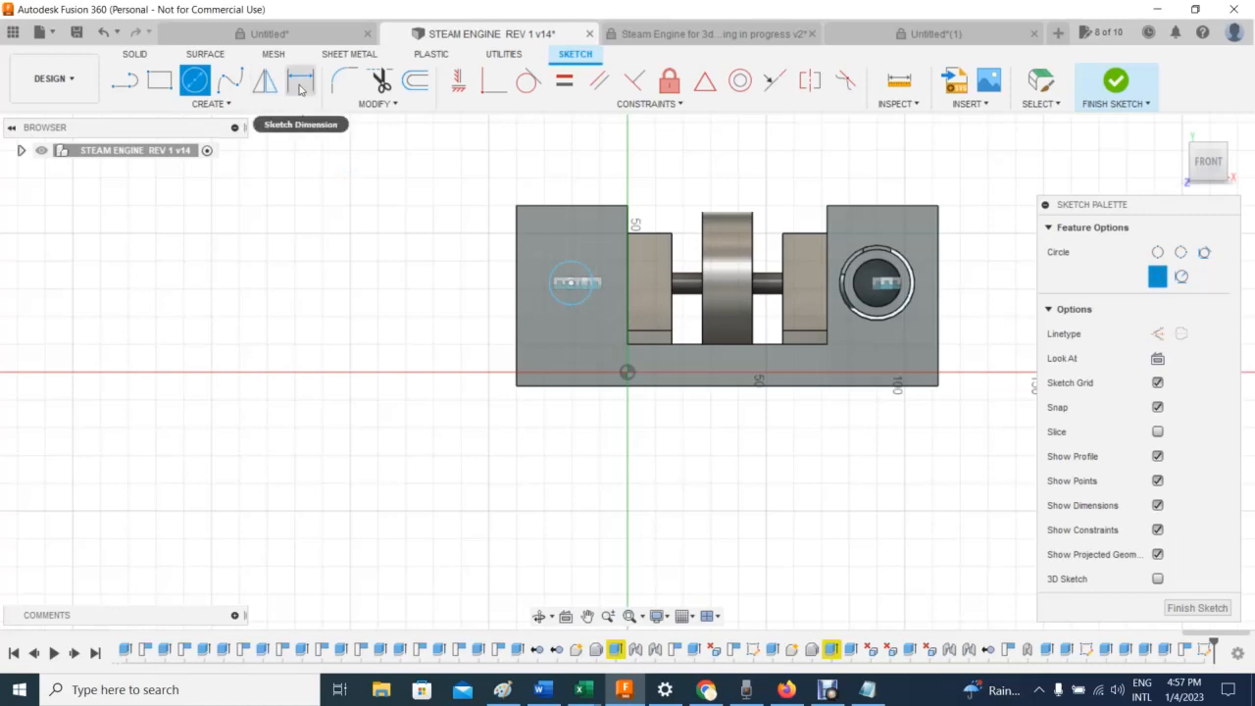
Step: Dimension the circle's diameter to 14.224 mm
{"action": "left_click", "coordinate": [300, 87]}
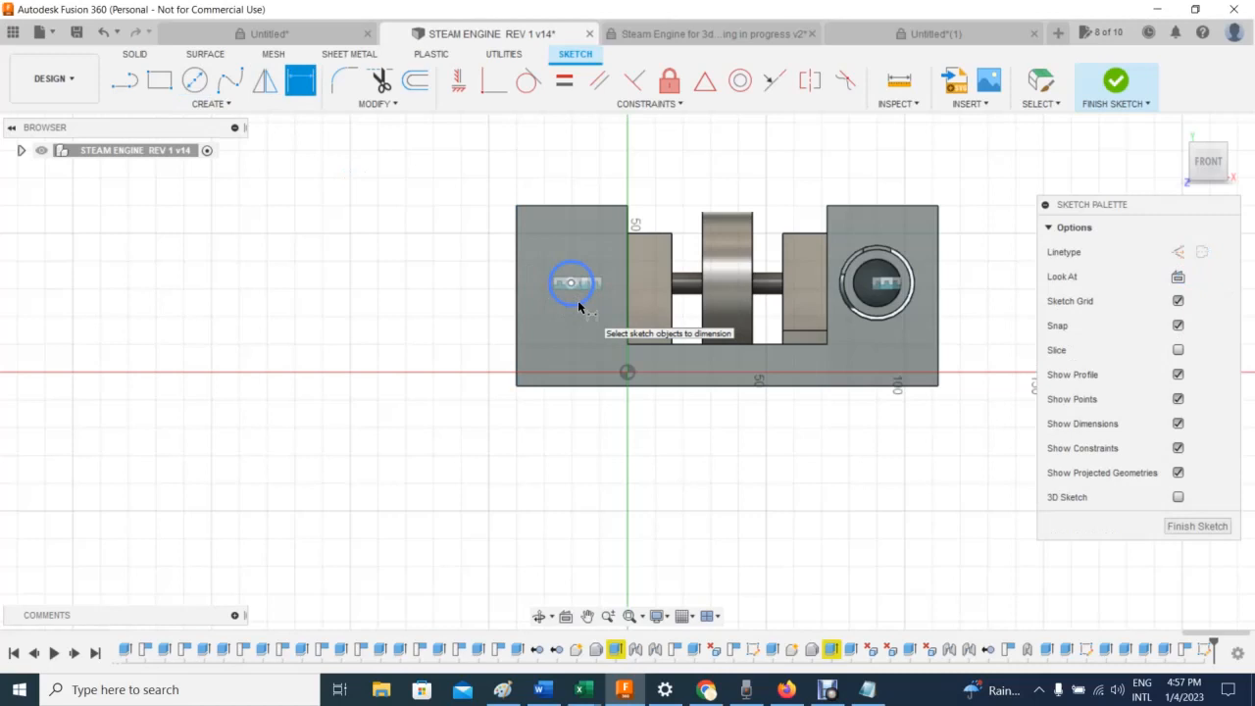
{"action": "left_click", "coordinate": [574, 284]}
{"action": "left_click", "coordinate": [422, 326]}
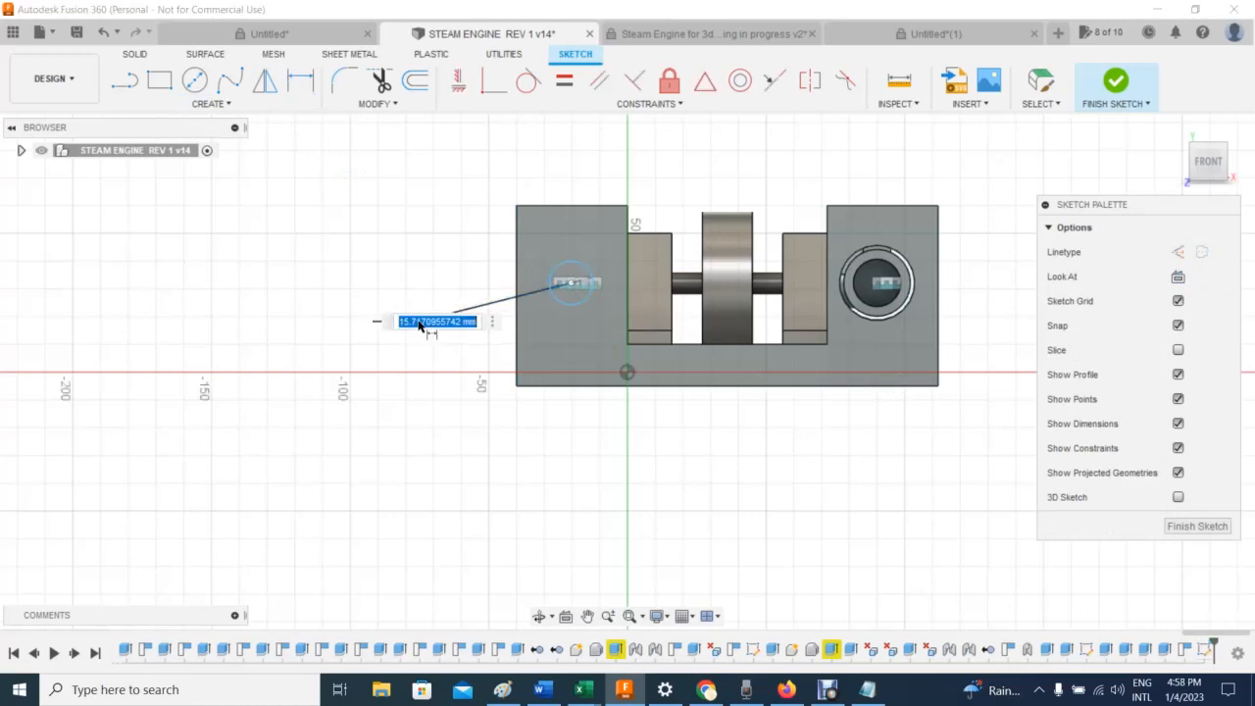
{"action": "key", "text": "BackSpace"}
{"action": "key", "text": "Return"}
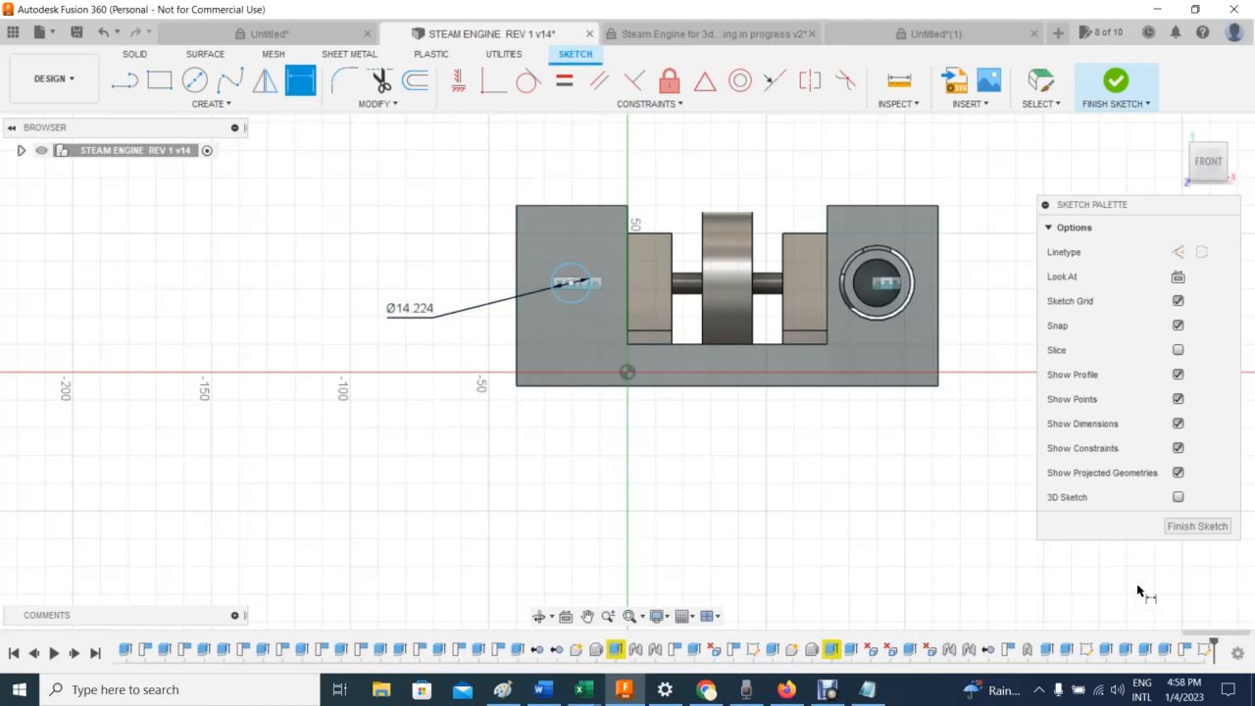
Step: Finish the sketch and extrude its circle 10 mm into the cylinder block as a cut
{"action": "left_click", "coordinate": [1198, 526]}
{"action": "left_click_drag", "start_coordinate": [1201, 184], "coordinate": [1157, 176]}
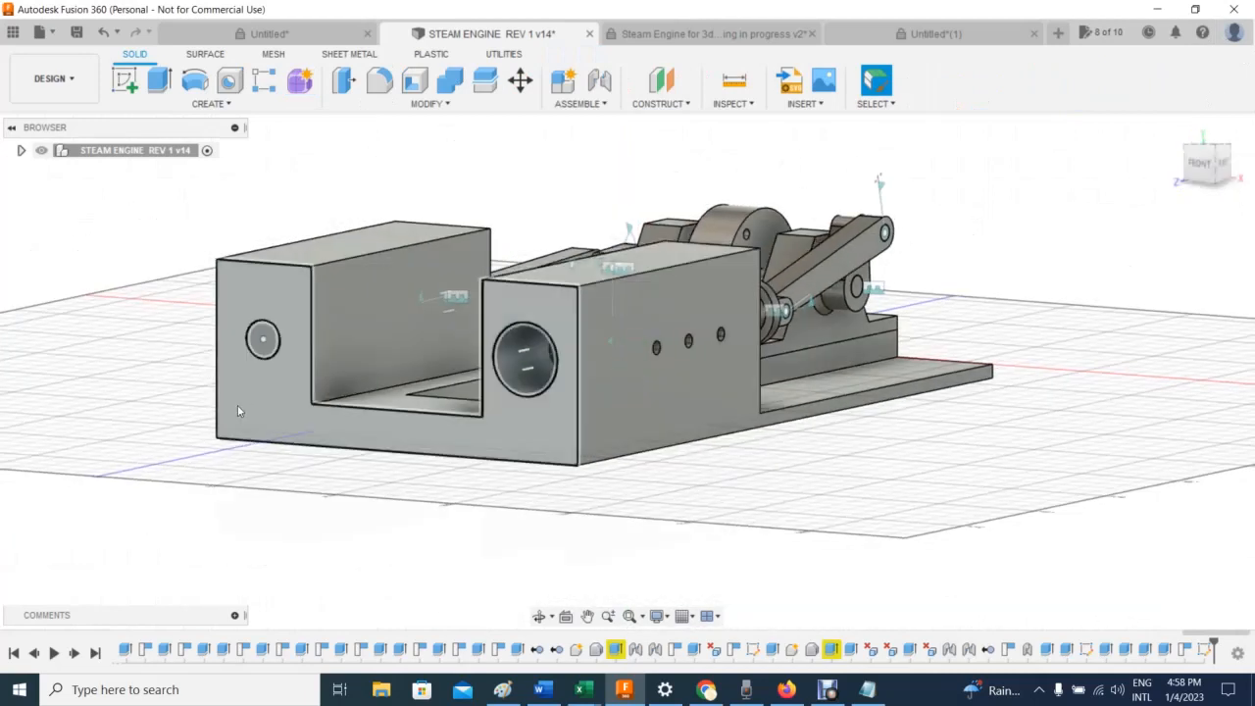
{"action": "left_click", "coordinate": [262, 340]}
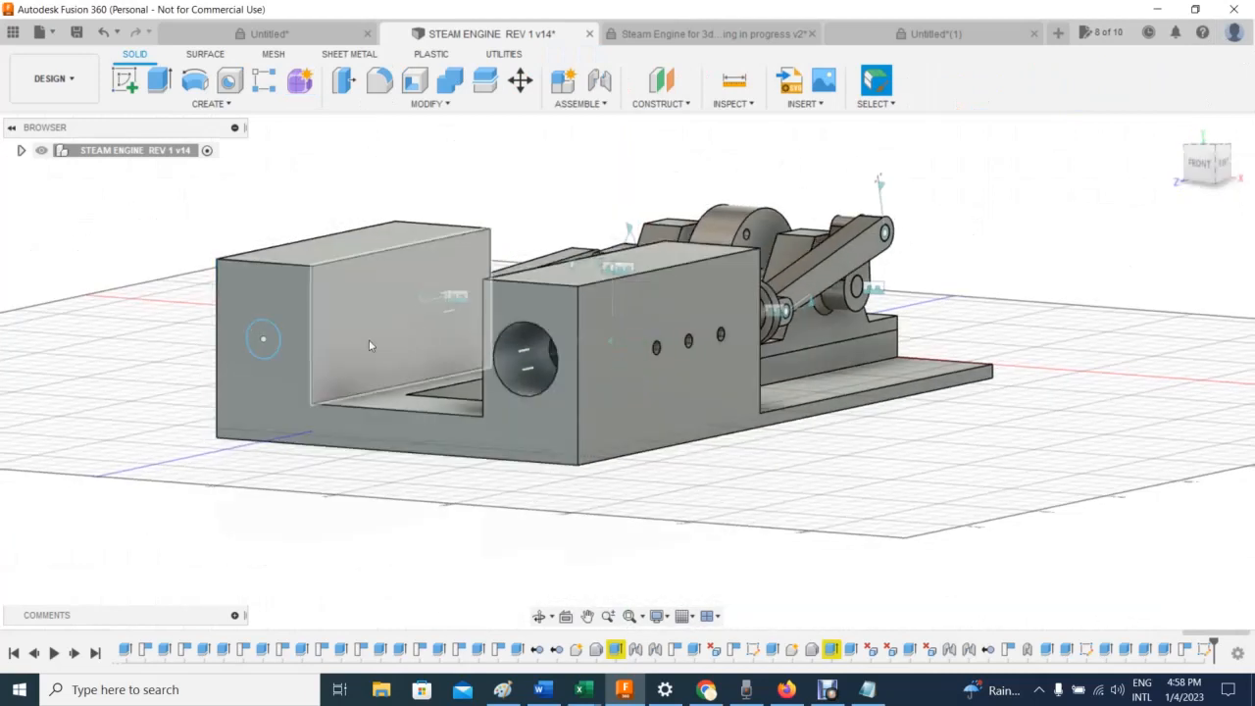
{"action": "left_click", "coordinate": [264, 336]}
{"action": "mouse_move", "coordinate": [1216, 163]}
{"action": "left_mouse_down"}
{"action": "mouse_move", "coordinate": [1174, 228]}
{"action": "mouse_move", "coordinate": [1193, 221]}
{"action": "mouse_move", "coordinate": [1206, 169]}
{"action": "left_mouse_up"}
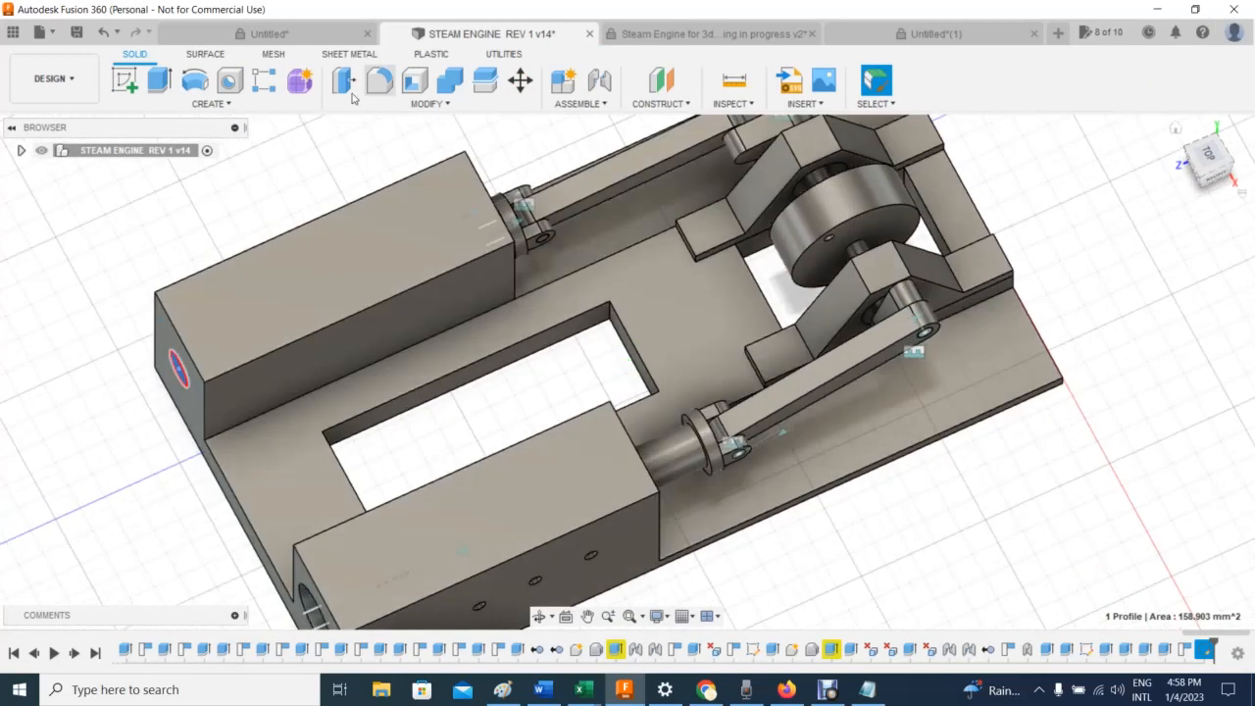
{"action": "left_click", "coordinate": [156, 80]}
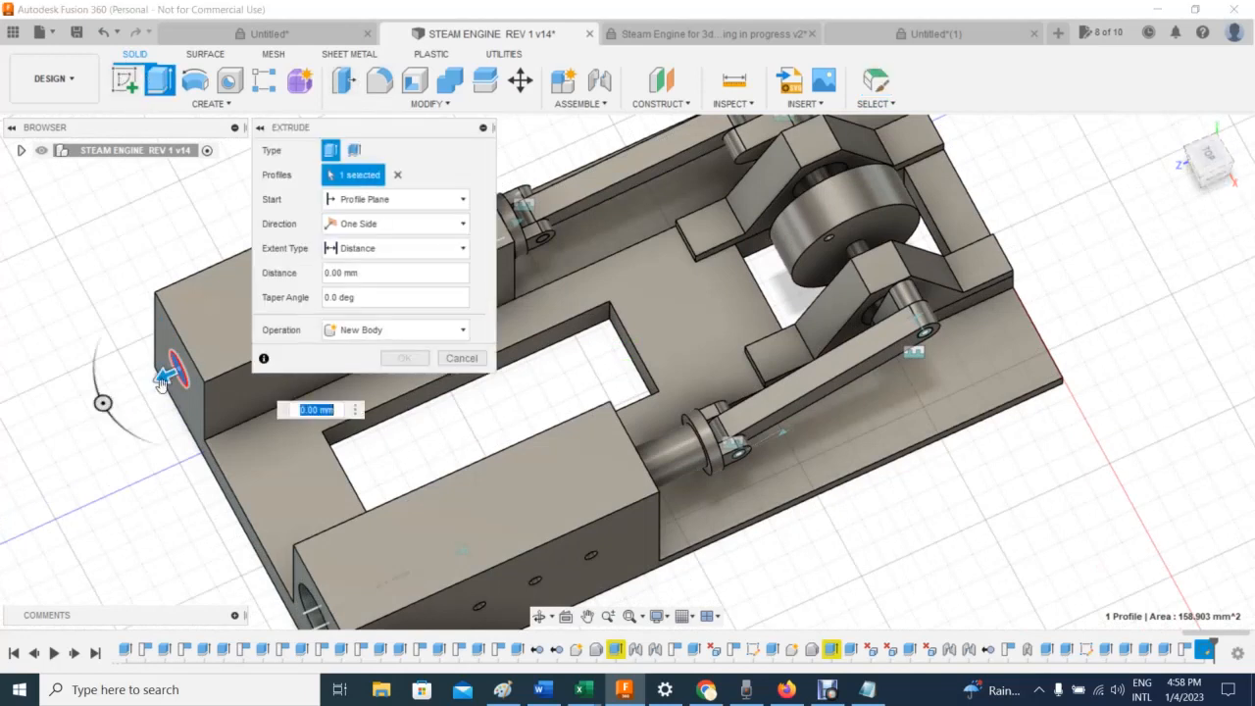
{"action": "left_click_drag", "start_coordinate": [397, 119], "coordinate": [776, 267]}
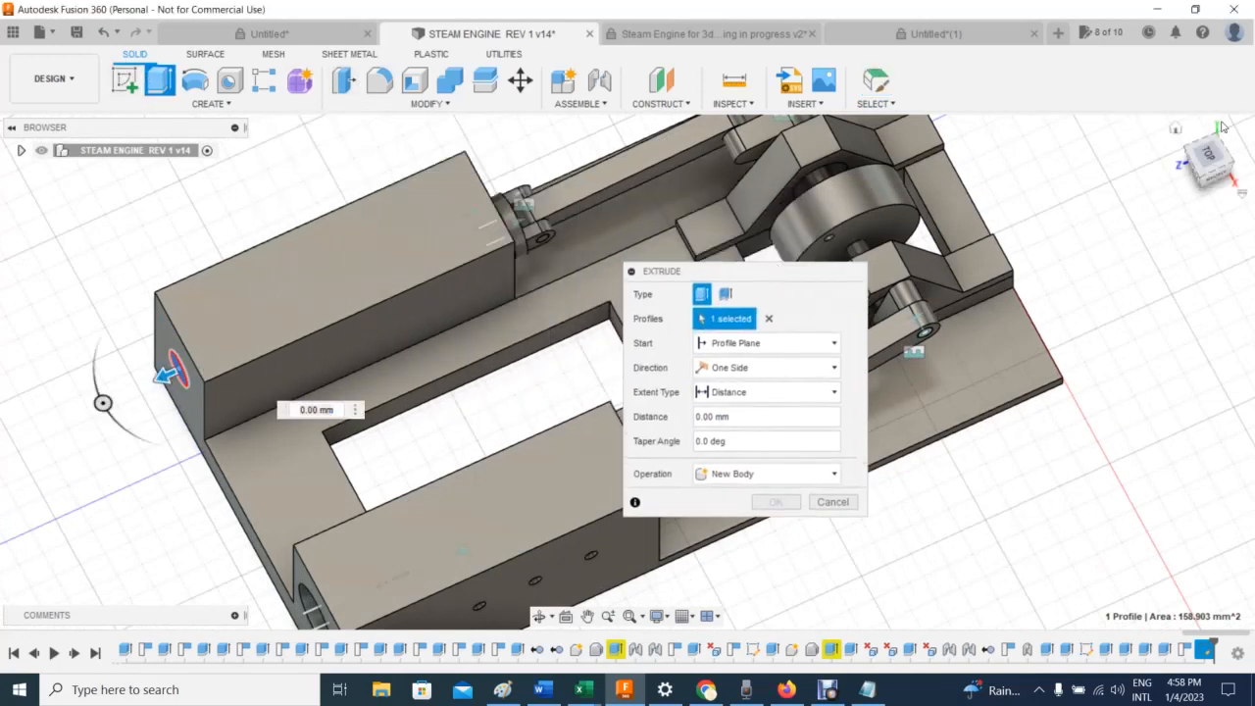
{"action": "left_click_drag", "start_coordinate": [1212, 157], "coordinate": [1195, 175]}
{"action": "left_click", "coordinate": [1208, 157]}
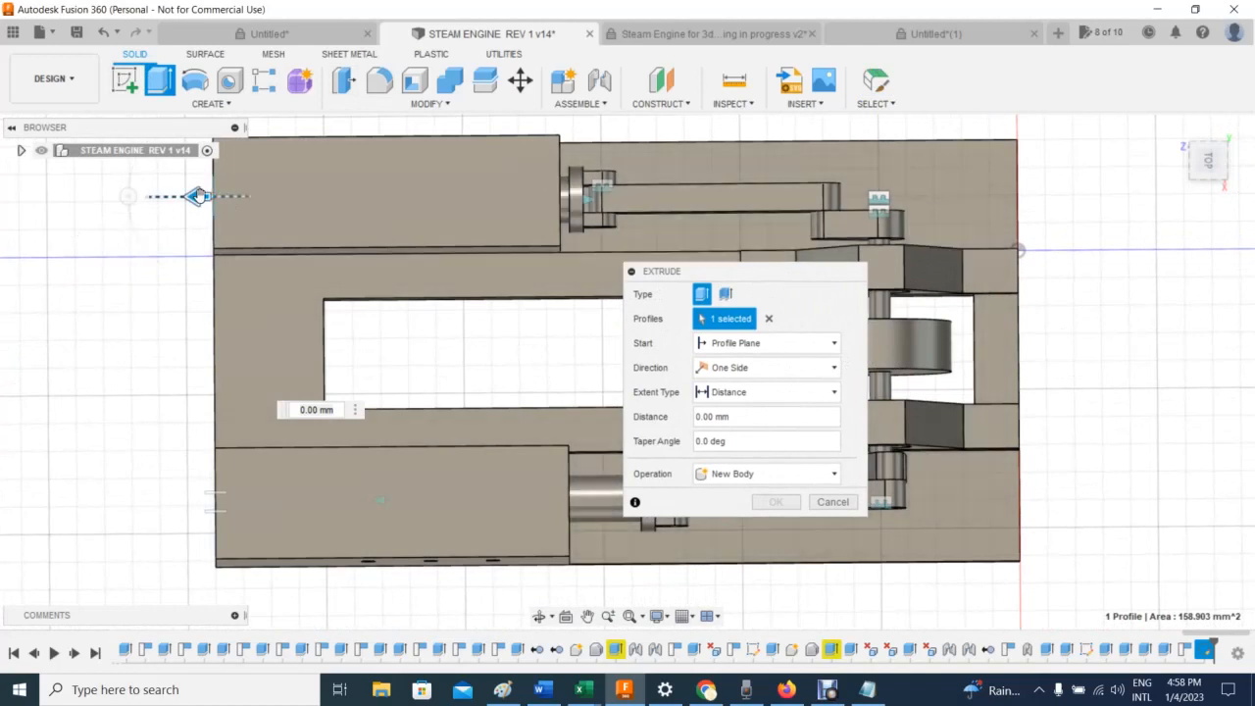
{"action": "left_click_drag", "start_coordinate": [197, 196], "coordinate": [222, 198]}
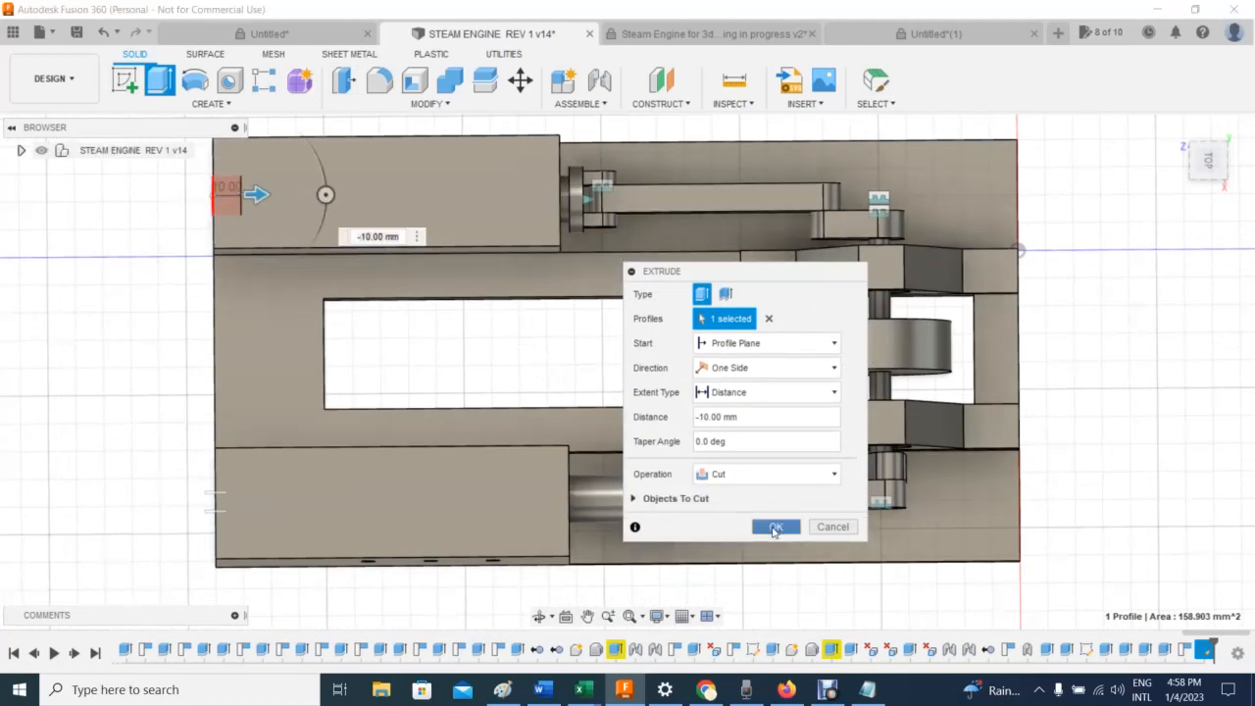
{"action": "left_click", "coordinate": [776, 526]}
Step: Examine the new hole in the block's end face alongside the open cylinder bore
{"action": "mouse_move", "coordinate": [1211, 161]}
{"action": "left_mouse_down"}
{"action": "mouse_move", "coordinate": [1241, 103]}
{"action": "mouse_move", "coordinate": [1231, 139]}
{"action": "mouse_move", "coordinate": [1243, 119]}
{"action": "mouse_move", "coordinate": [1221, 140]}
{"action": "mouse_move", "coordinate": [1213, 128]}
{"action": "left_mouse_up"}
{"action": "left_click_drag", "start_coordinate": [698, 225], "coordinate": [425, 103]}
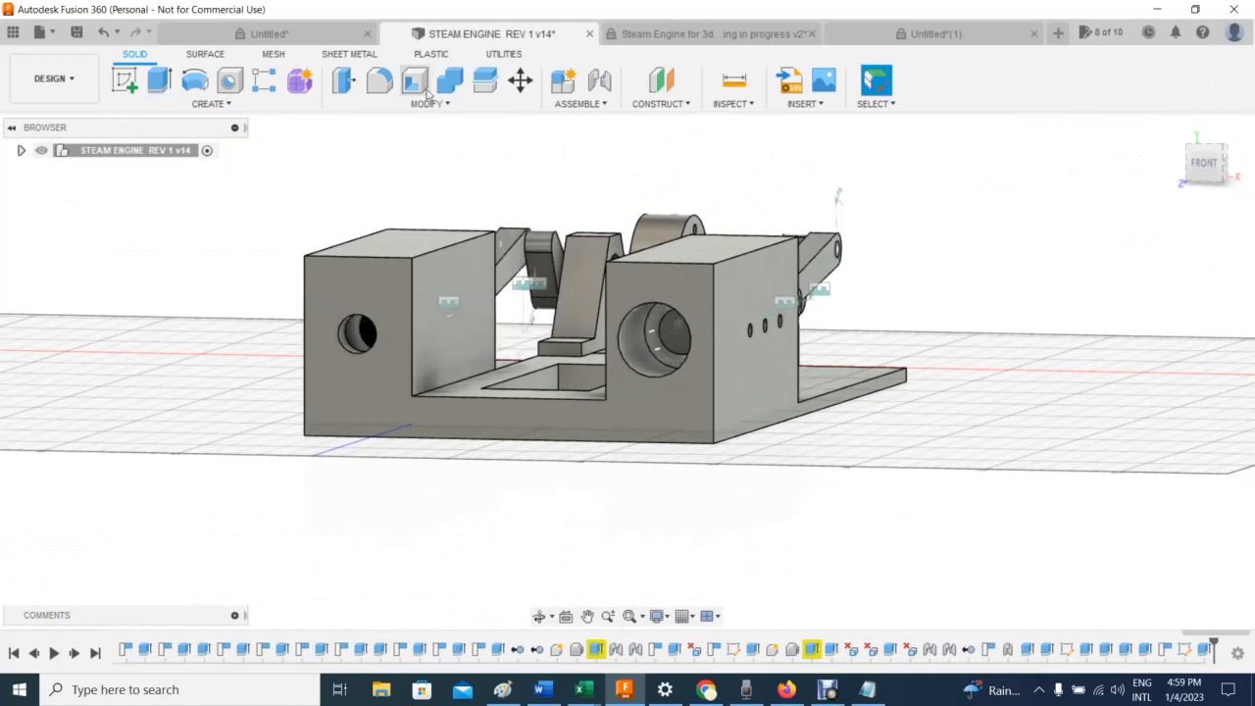
{"action": "left_click", "coordinate": [1223, 160]}
{"action": "mouse_move", "coordinate": [1231, 158]}
{"action": "left_mouse_down"}
{"action": "mouse_move", "coordinate": [1209, 126]}
{"action": "mouse_move", "coordinate": [1187, 155]}
{"action": "left_mouse_up"}
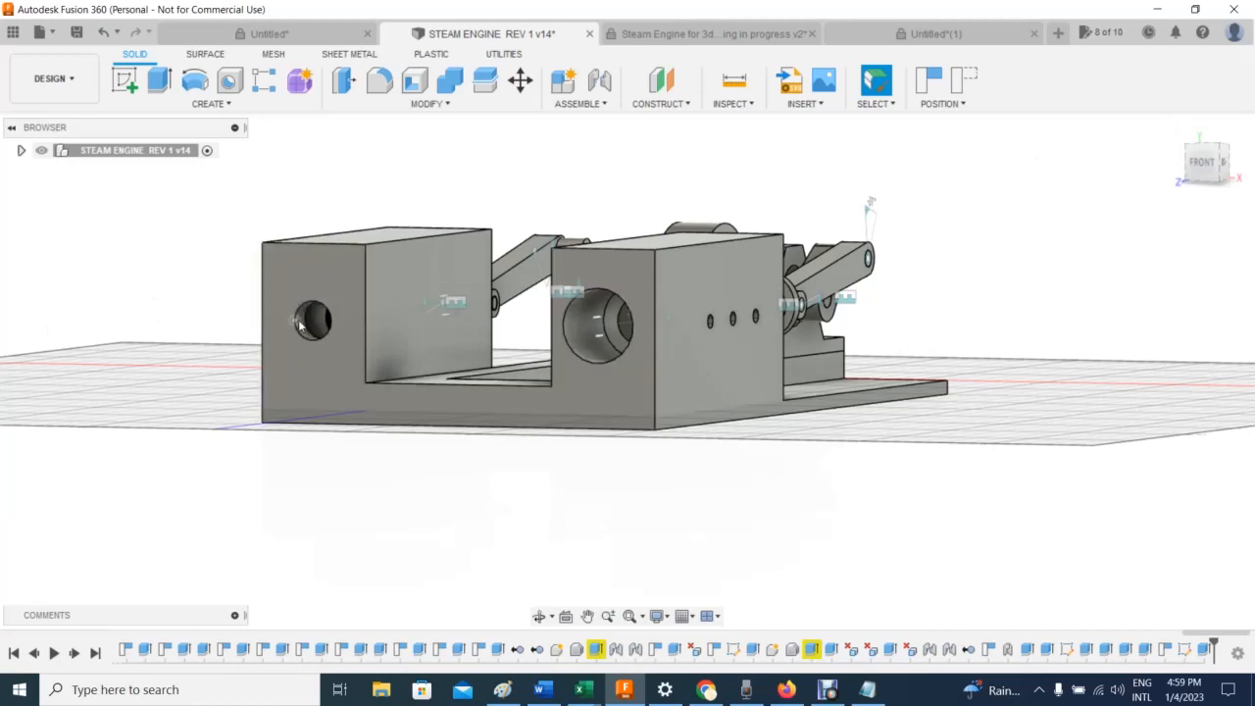
{"action": "mouse_move", "coordinate": [1211, 167]}
{"action": "left_mouse_down"}
{"action": "mouse_move", "coordinate": [1179, 181]}
{"action": "mouse_move", "coordinate": [1172, 168]}
{"action": "mouse_move", "coordinate": [1219, 158]}
{"action": "mouse_move", "coordinate": [1190, 174]}
{"action": "mouse_move", "coordinate": [1188, 163]}
{"action": "left_mouse_up"}
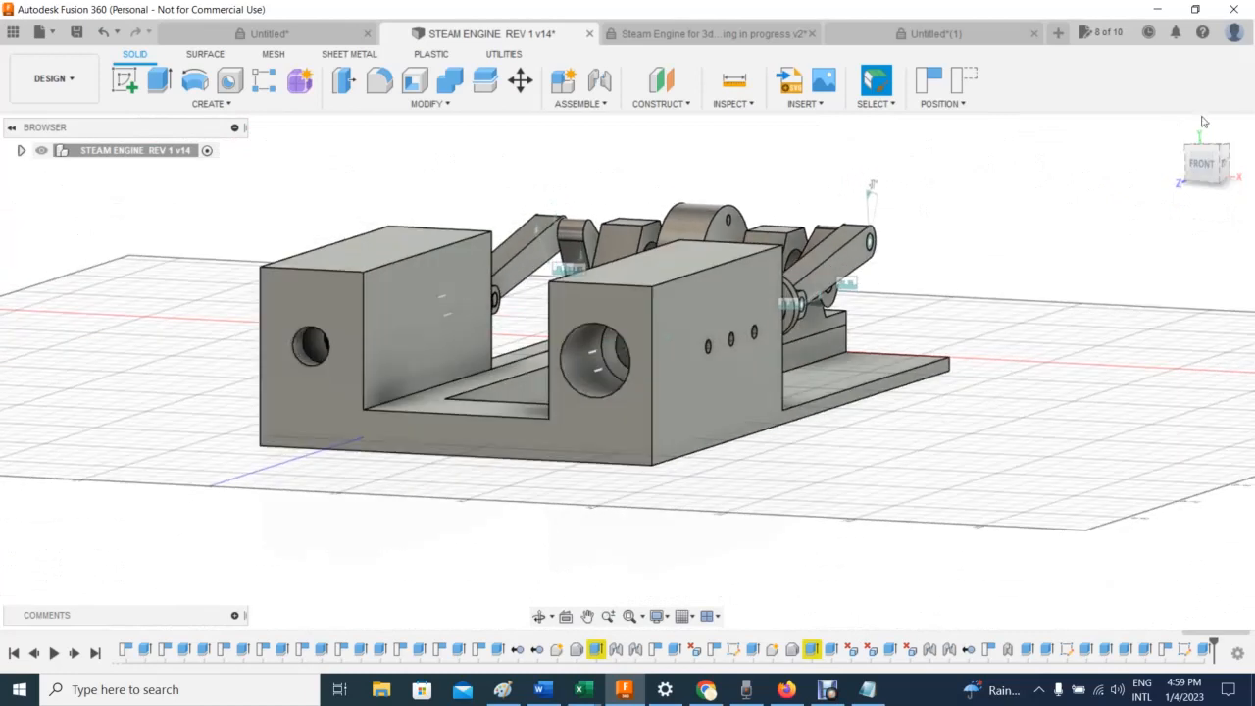
{"action": "left_click", "coordinate": [1198, 160]}
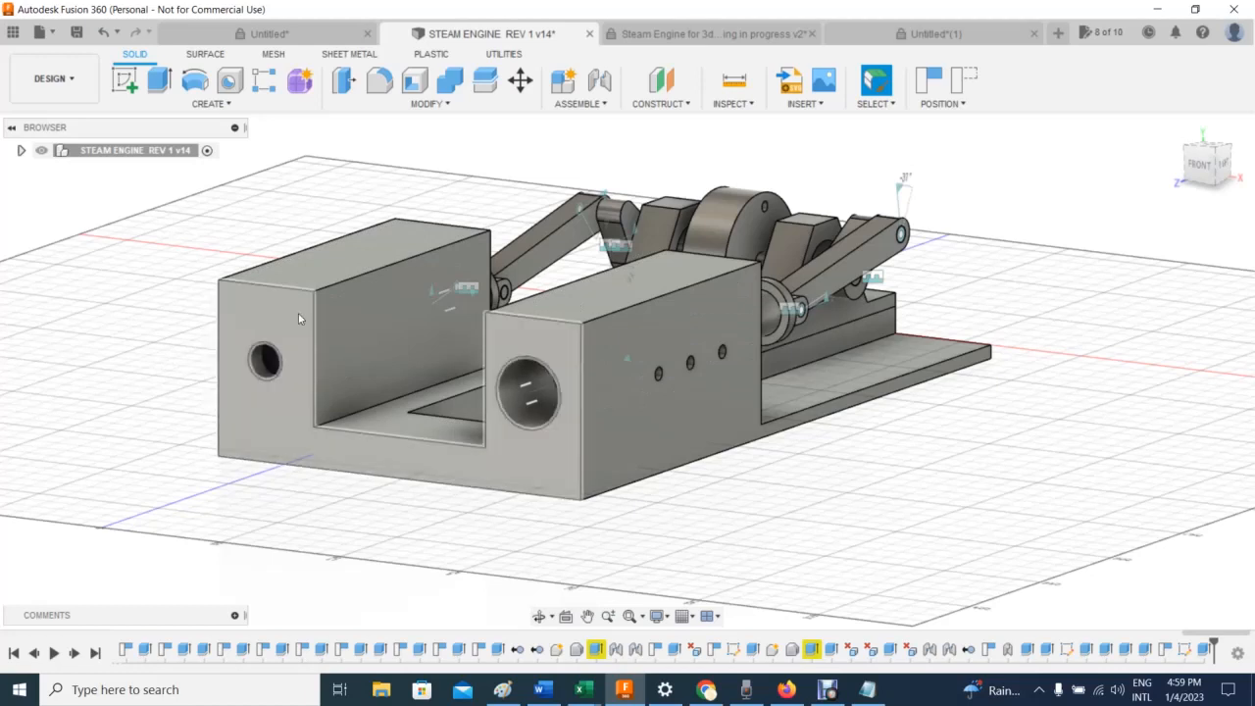
Step: Add a full-length, right-hand ACME Screw Threads thread of size 5/8 to the inner face of the new hole
{"action": "left_click", "coordinate": [258, 355]}
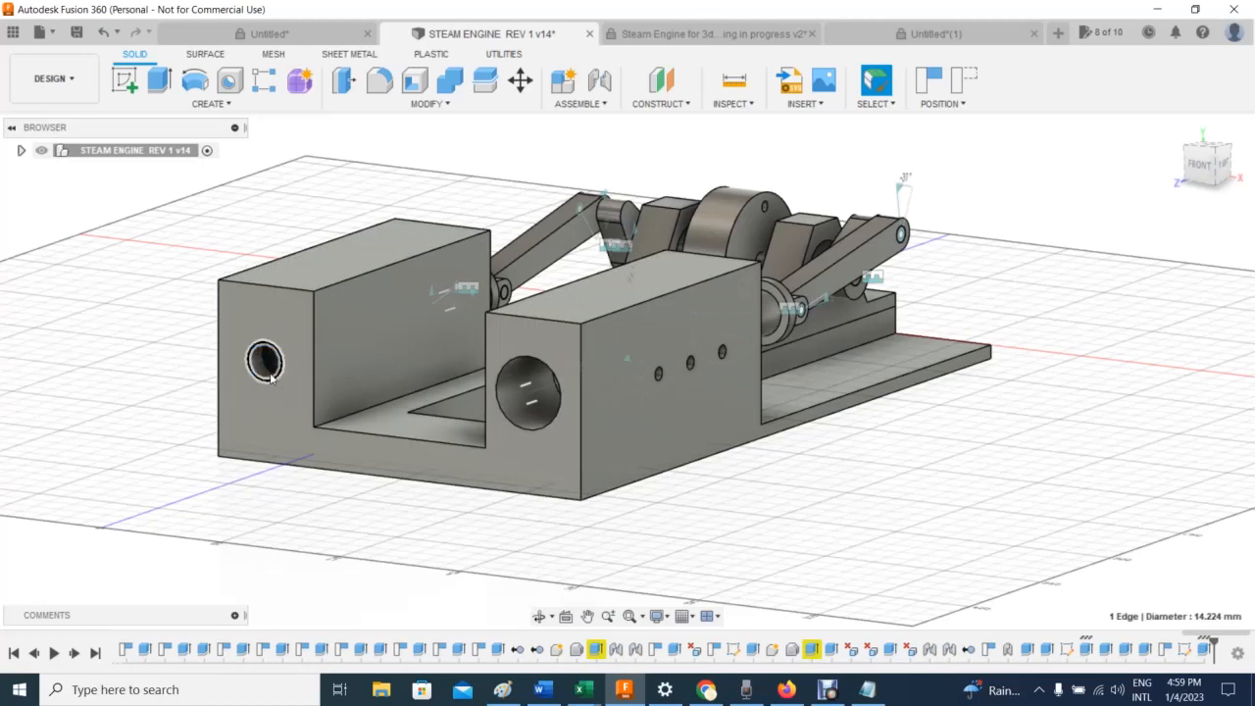
{"action": "left_click", "coordinate": [260, 365]}
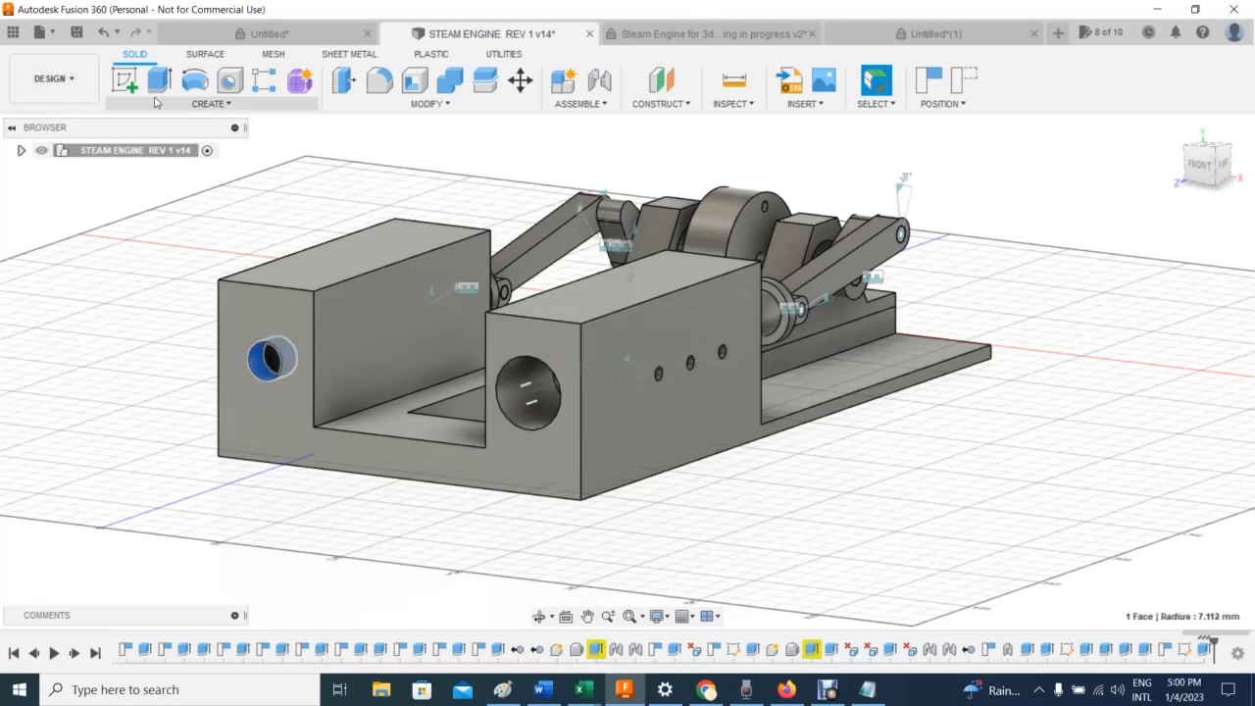
{"action": "left_click", "coordinate": [205, 105]}
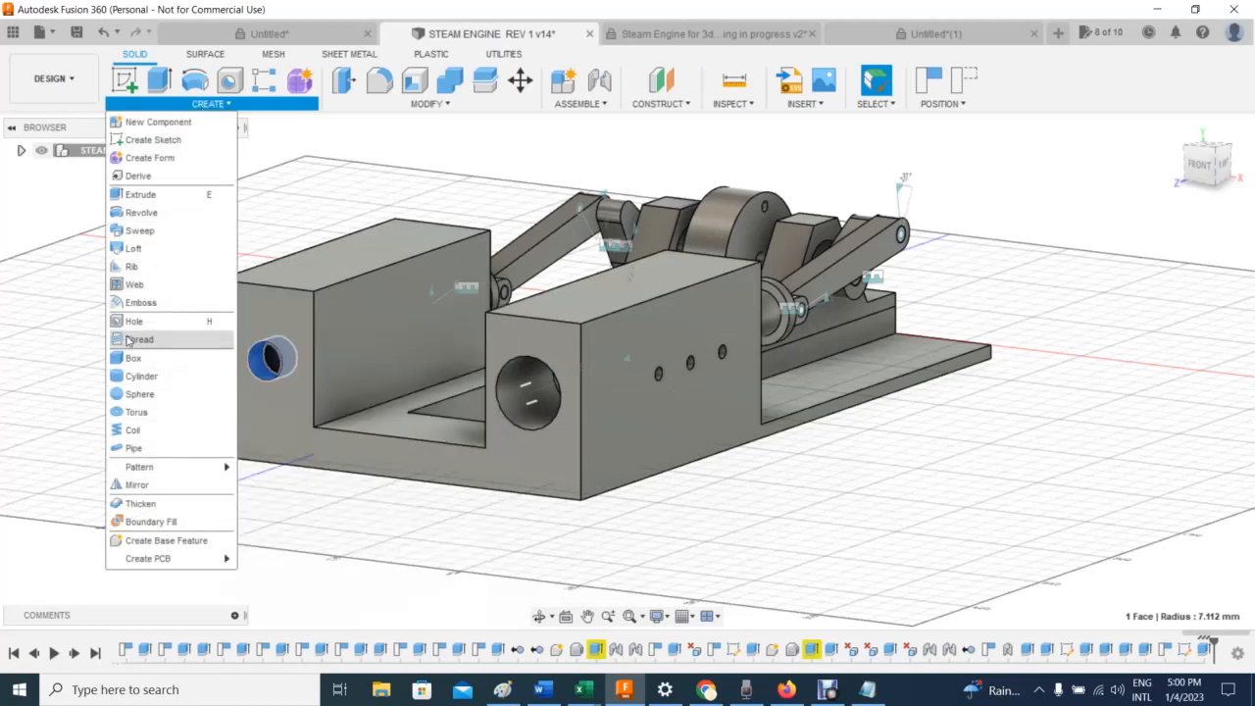
{"action": "left_click", "coordinate": [139, 338]}
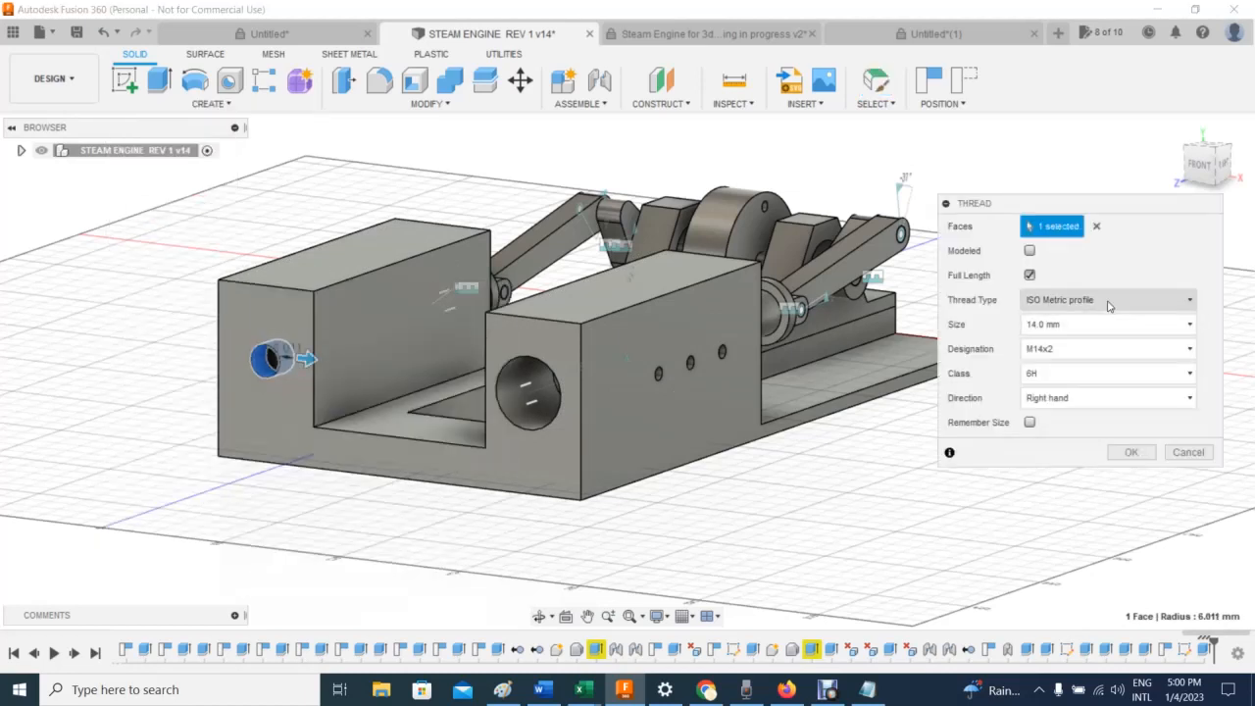
{"action": "left_click", "coordinate": [1111, 302]}
{"action": "left_click", "coordinate": [1078, 322]}
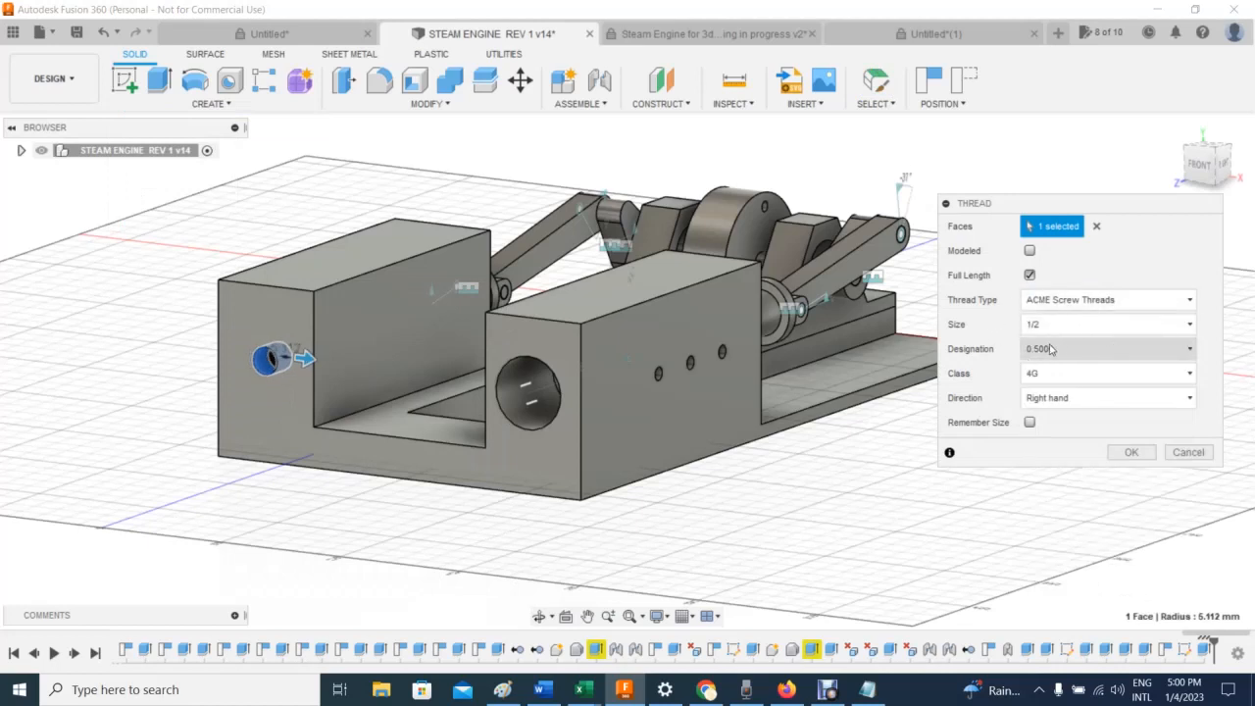
{"action": "left_click", "coordinate": [1088, 324]}
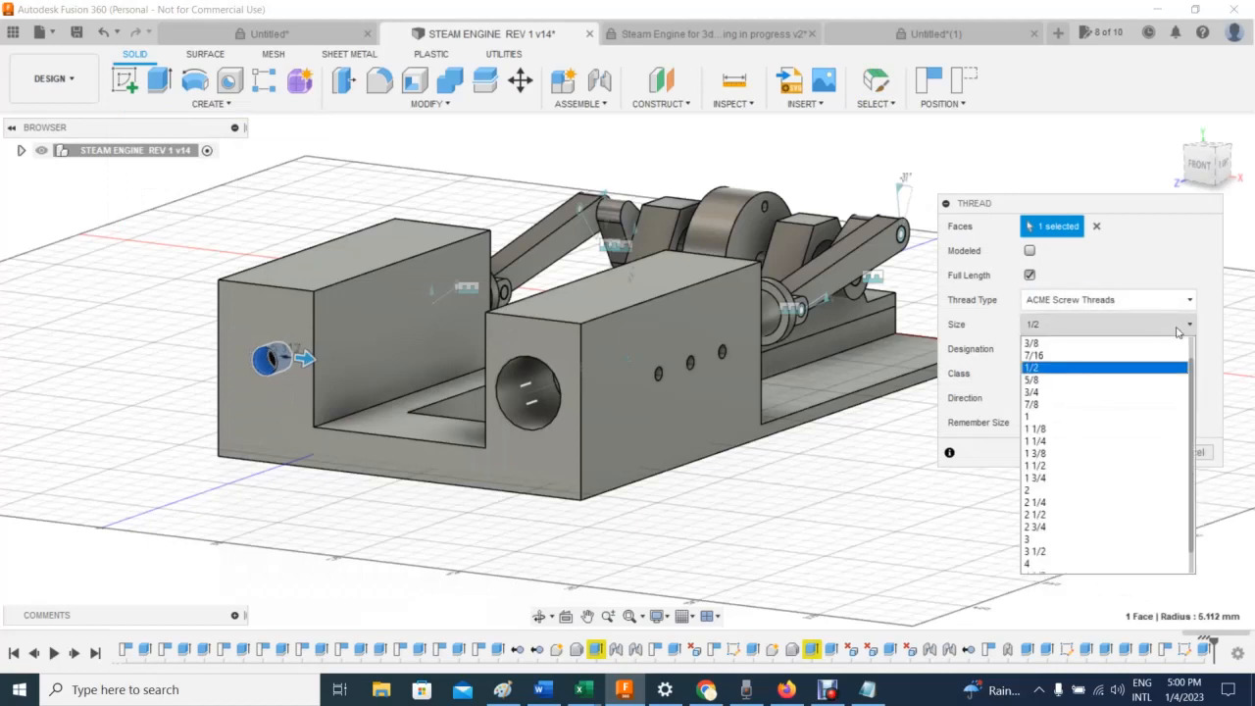
{"action": "left_click", "coordinate": [1087, 380]}
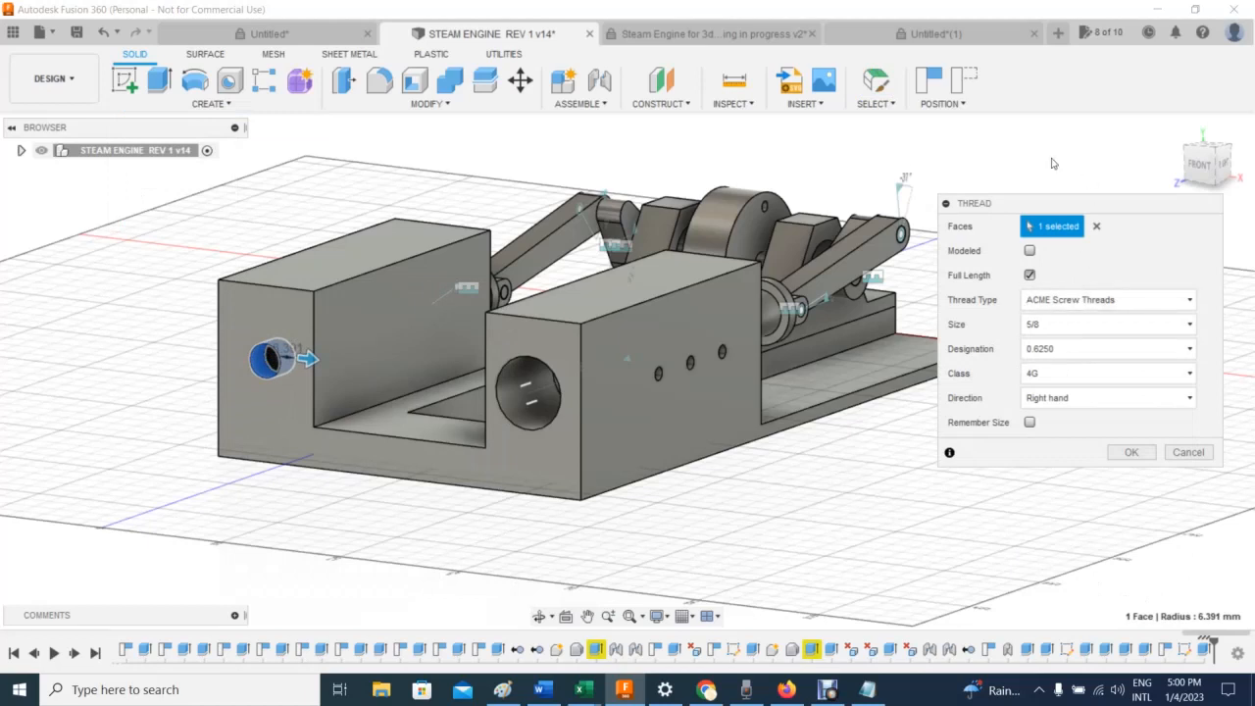
{"action": "left_click", "coordinate": [1131, 452]}
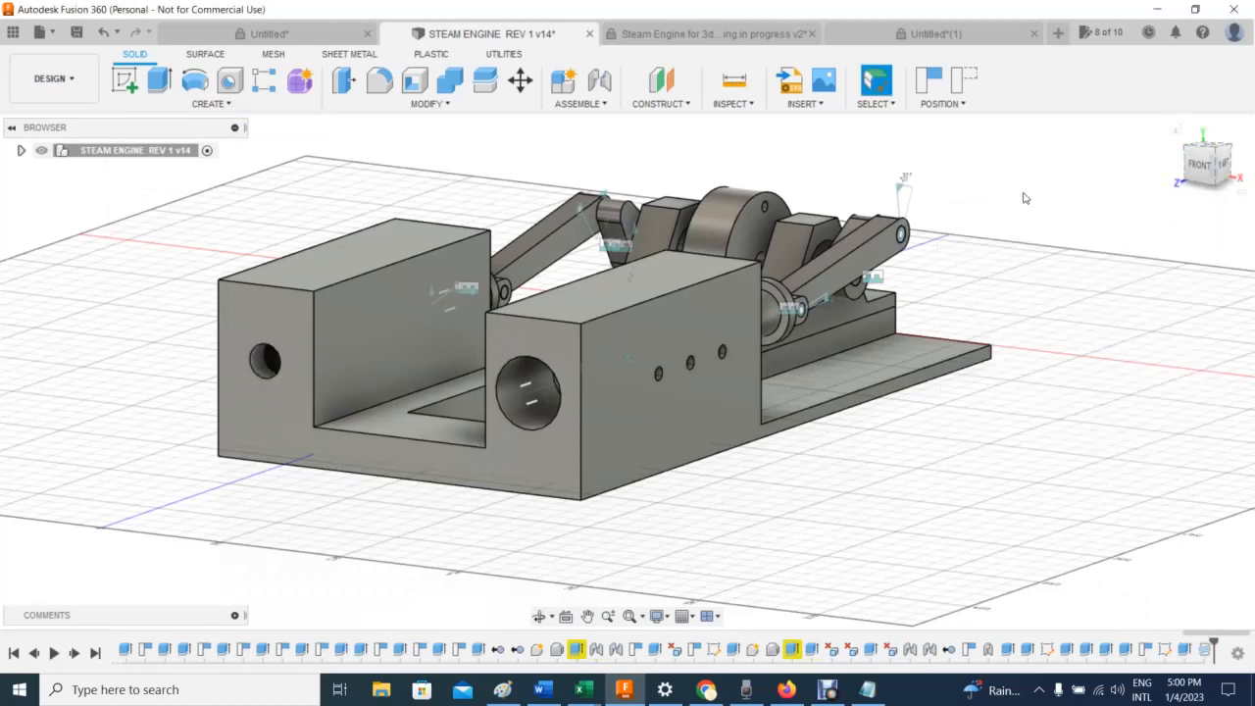
Step: Edit the hole's thread feature so that the thread is modeled as real geometry
{"action": "left_click", "coordinate": [263, 361]}
{"action": "left_click", "coordinate": [247, 365]}
{"action": "left_click", "coordinate": [249, 360]}
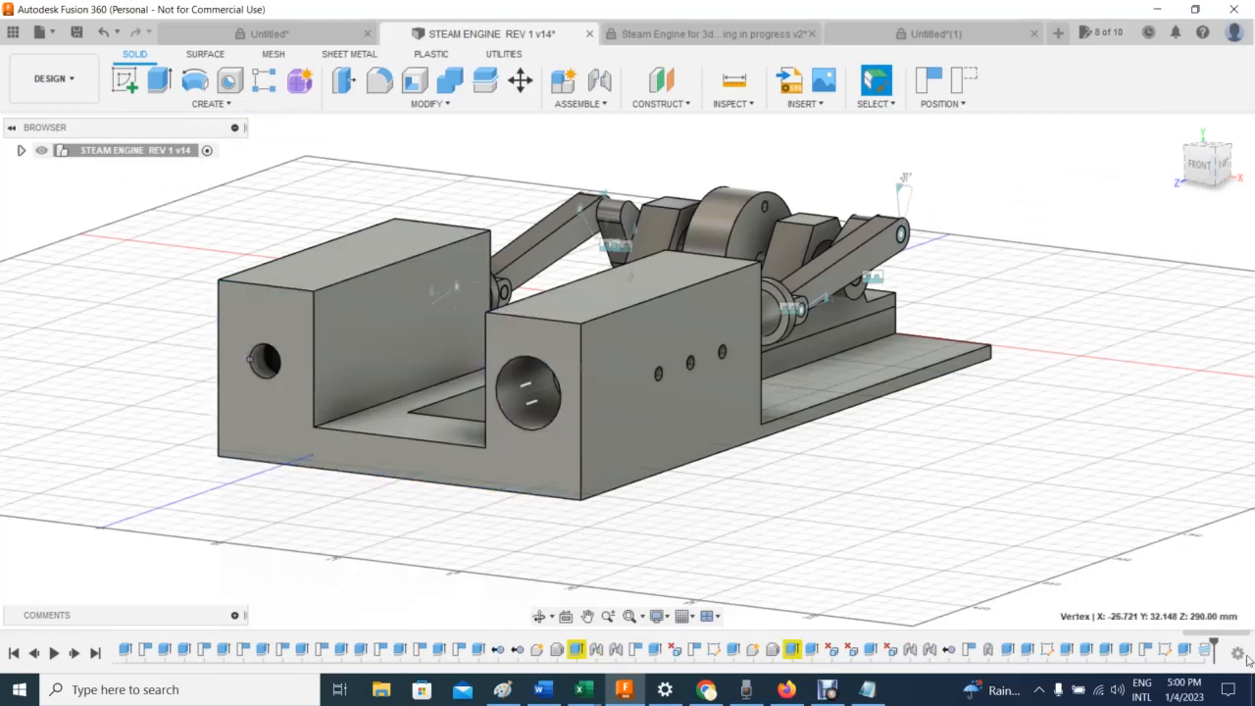
{"action": "right_click", "coordinate": [1202, 652]}
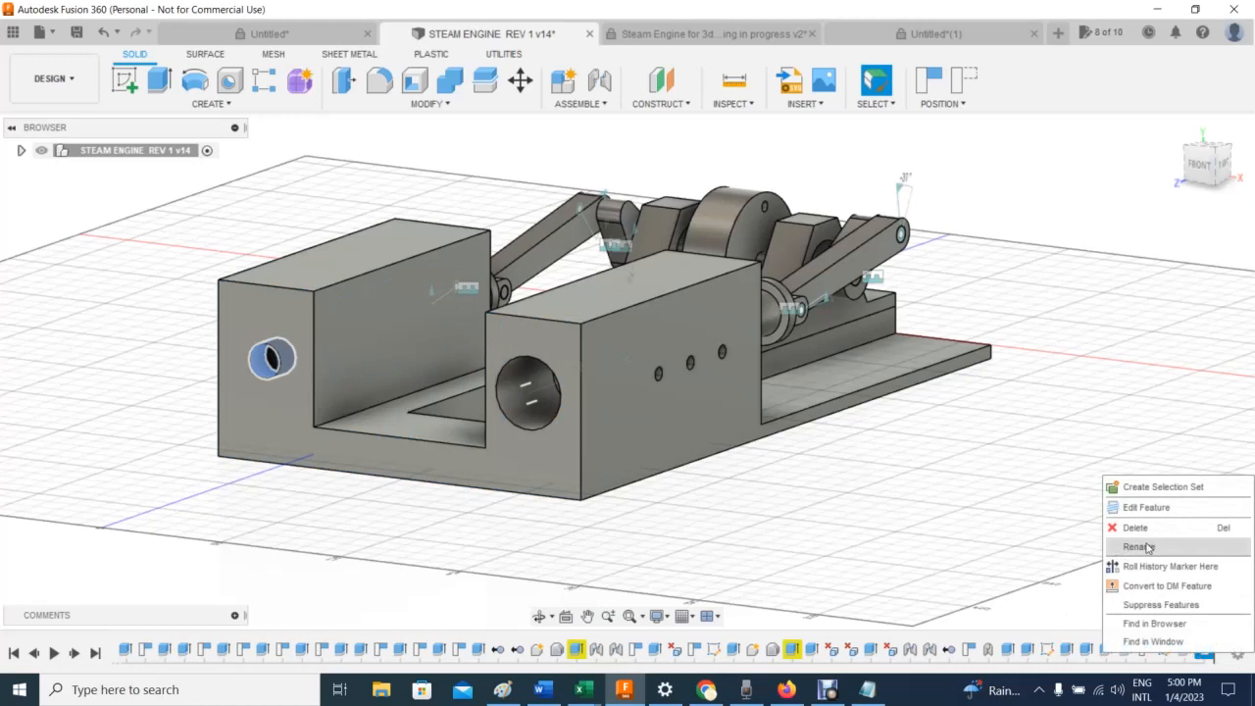
{"action": "left_click", "coordinate": [1145, 507]}
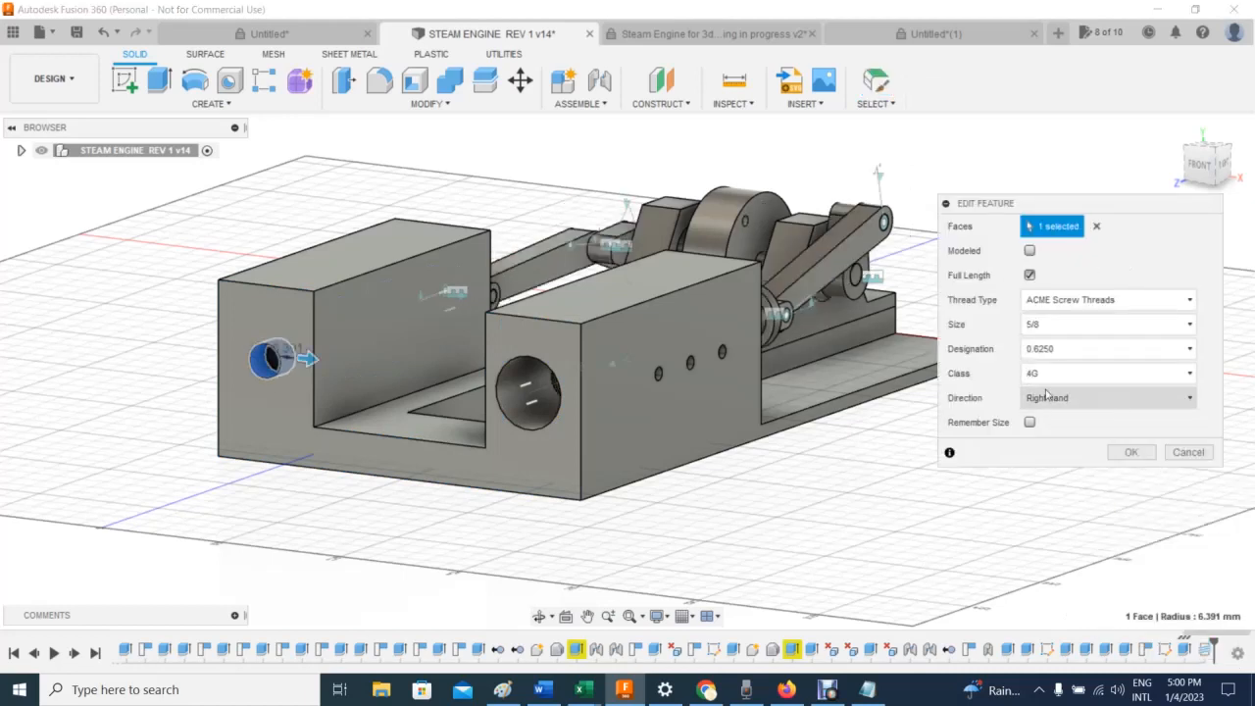
{"action": "left_click", "coordinate": [1030, 252]}
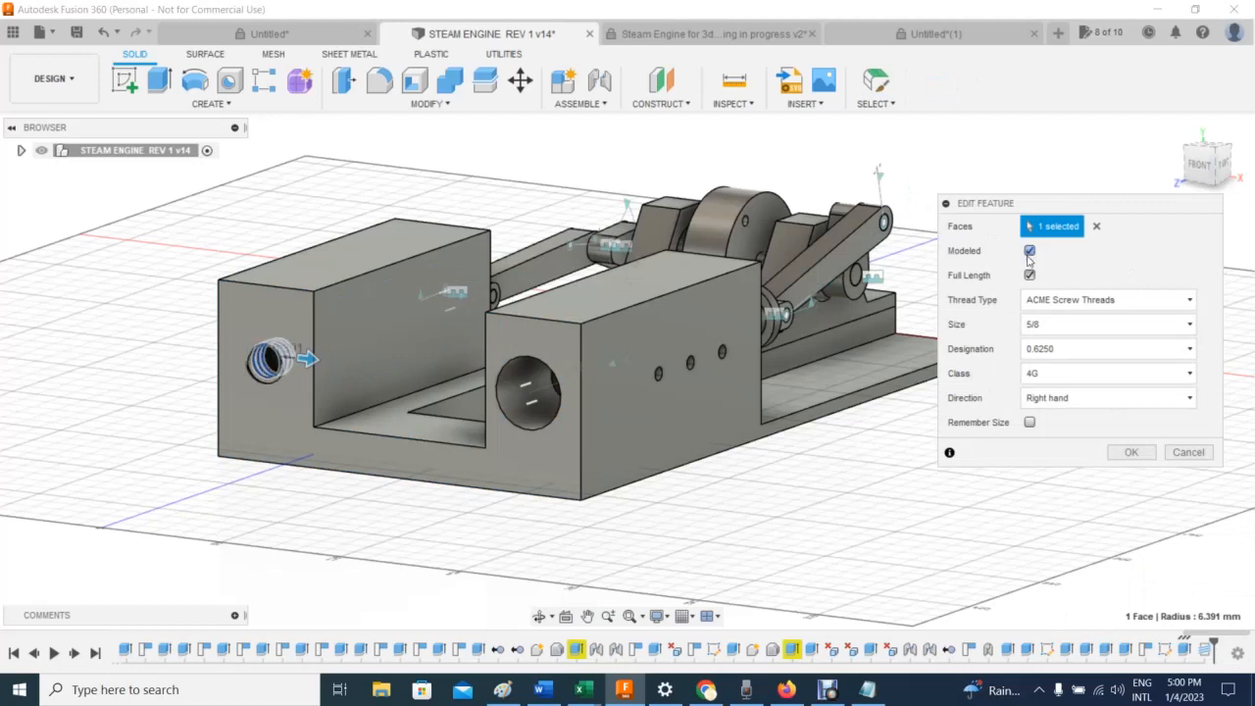
{"action": "left_click", "coordinate": [1127, 453]}
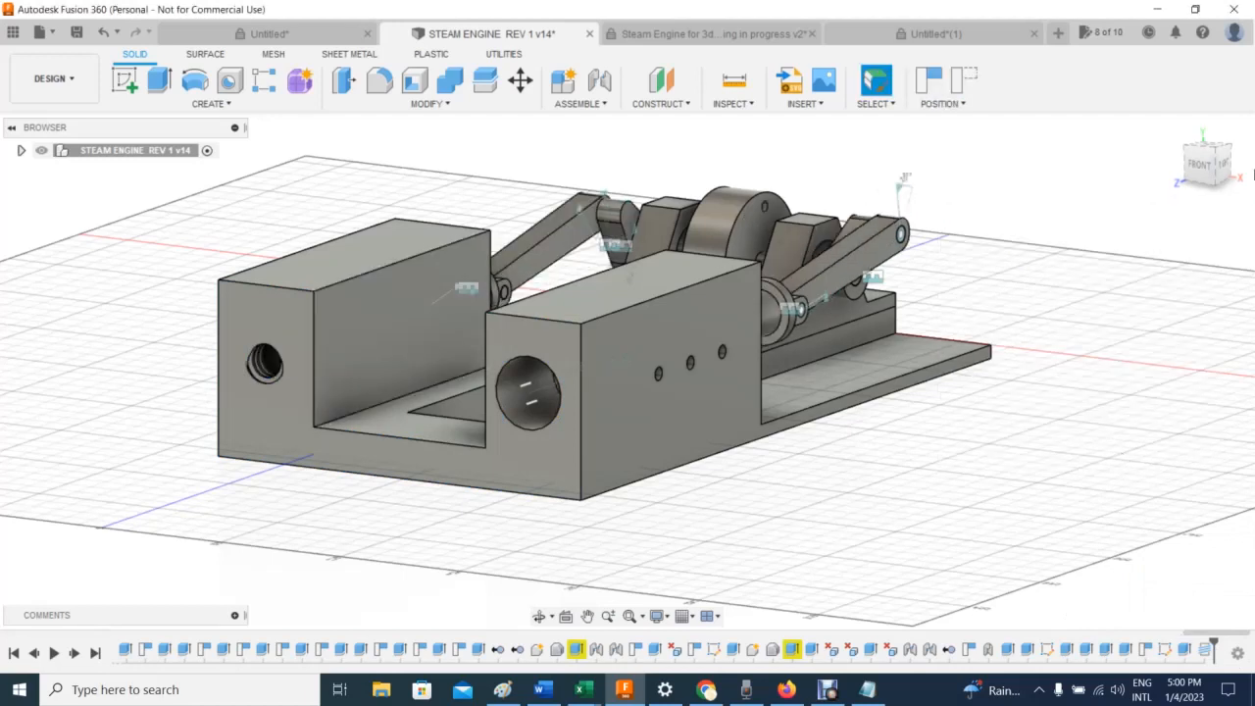
Step: Examine the threaded hole and the engine assembly from the front and the side
{"action": "left_click", "coordinate": [1206, 174]}
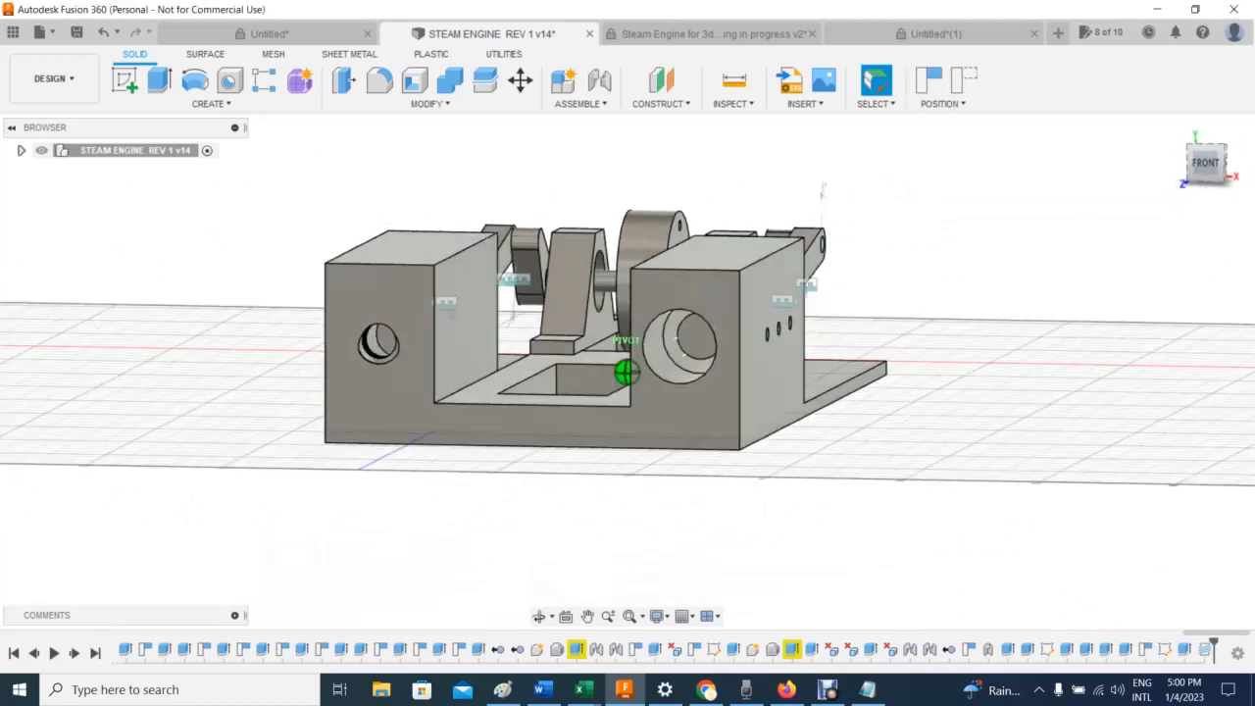
{"action": "mouse_move", "coordinate": [628, 372]}
{"action": "middle_mouse_down", "text": "shift"}
{"action": "mouse_move", "coordinate": [600, 316]}
{"action": "mouse_move", "coordinate": [554, 299]}
{"action": "mouse_move", "coordinate": [475, 339]}
{"action": "middle_mouse_up", "text": "shift"}
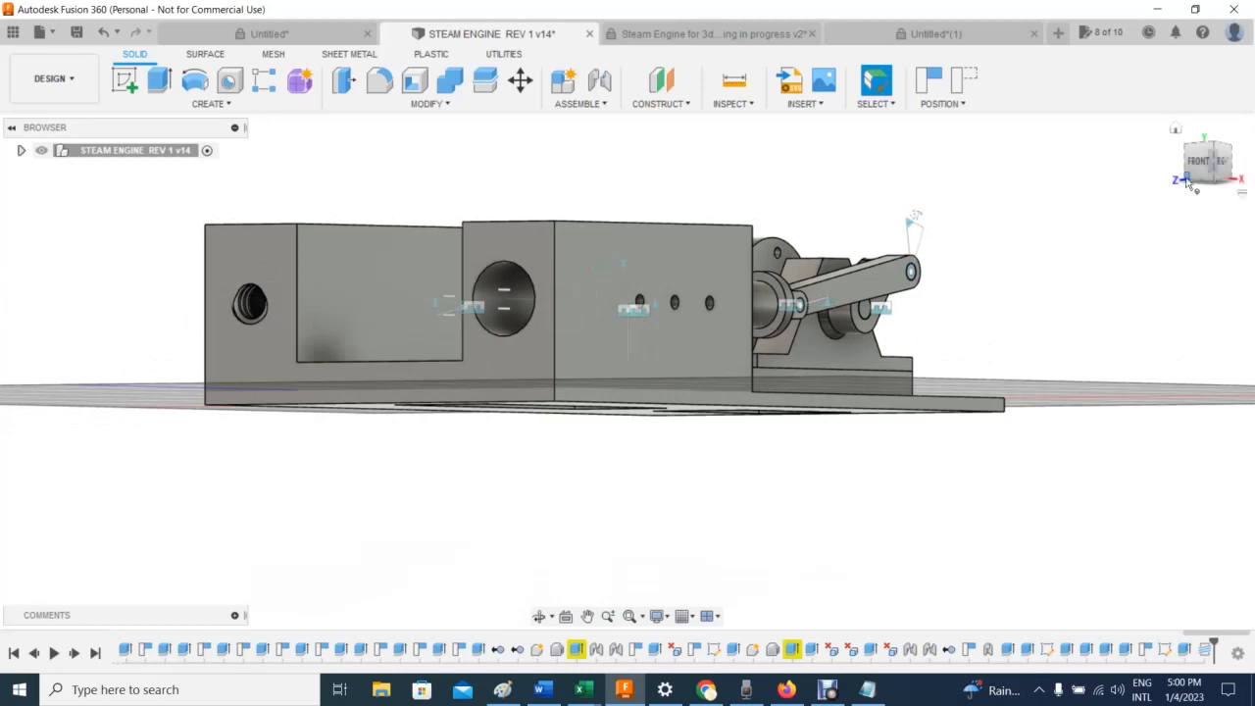
{"action": "middle_click_drag", "start_coordinate": [1212, 166], "coordinate": [1249, 189], "text": "shift"}
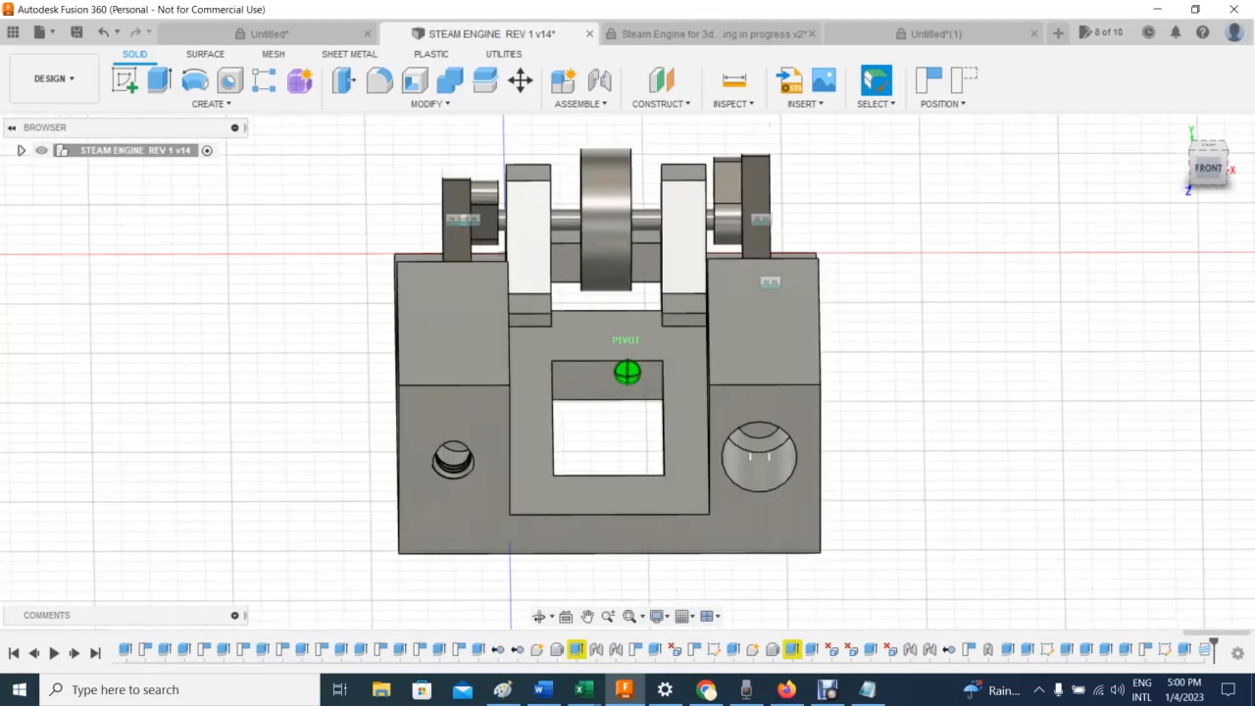
{"action": "mouse_move", "coordinate": [627, 373]}
{"action": "middle_mouse_down", "text": "shift"}
{"action": "mouse_move", "coordinate": [510, 358]}
{"action": "mouse_move", "coordinate": [363, 407]}
{"action": "mouse_move", "coordinate": [152, 422]}
{"action": "mouse_move", "coordinate": [137, 328]}
{"action": "mouse_move", "coordinate": [270, 368]}
{"action": "mouse_move", "coordinate": [339, 319]}
{"action": "mouse_move", "coordinate": [196, 196]}
{"action": "middle_mouse_up", "text": "shift"}
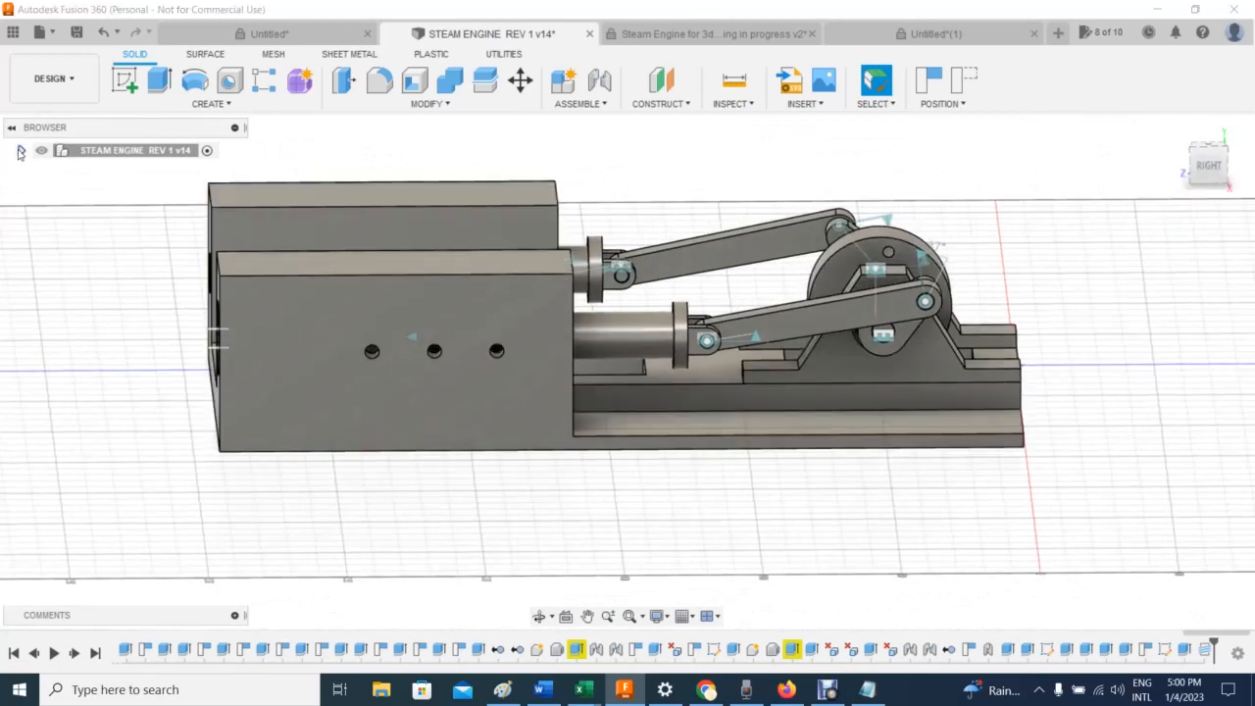
Step: Expand the assembly's component list and highlight the body, both pillow blocks, the shaft, the flywheel and both crank arm valves in turn
{"action": "left_click", "coordinate": [20, 151]}
{"action": "left_click", "coordinate": [105, 288]}
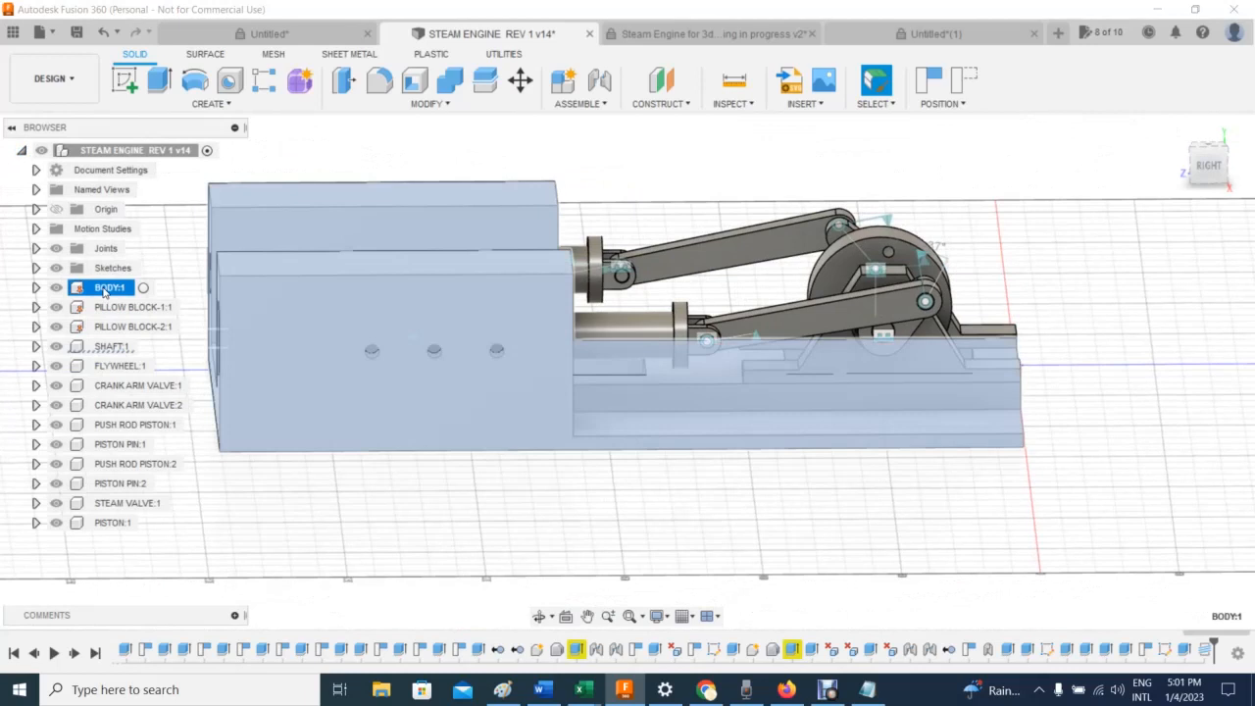
{"action": "left_click", "coordinate": [108, 306]}
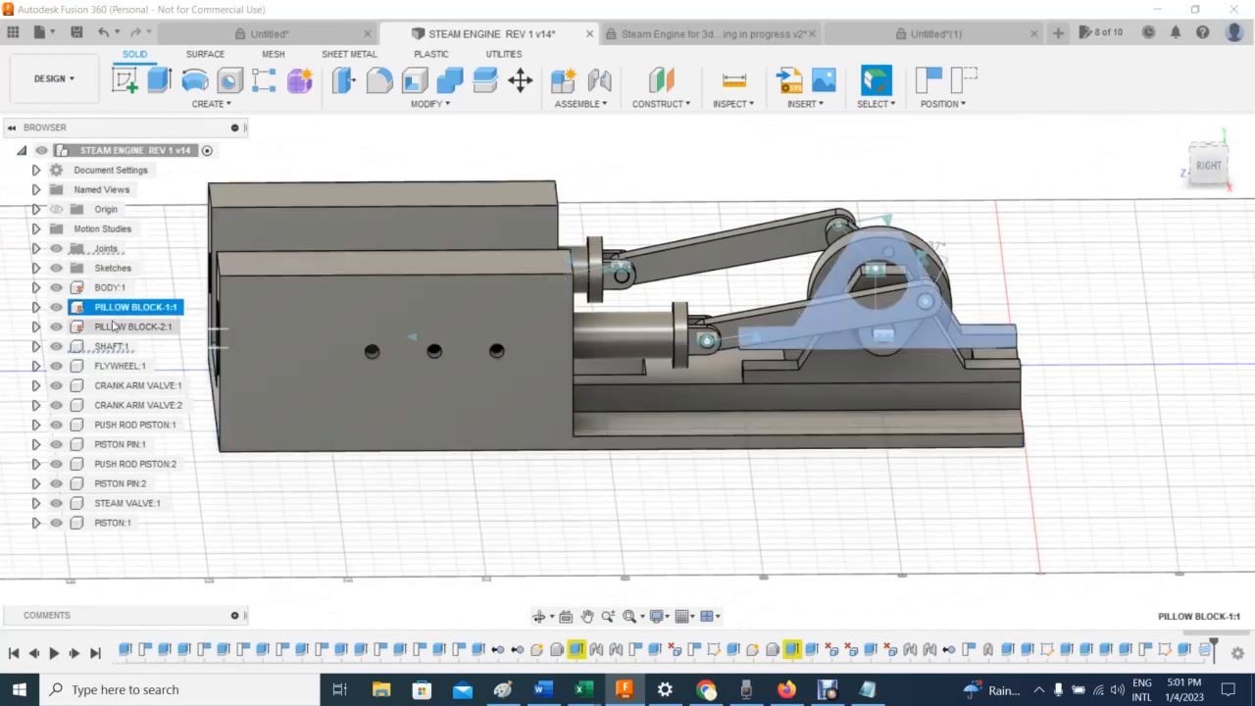
{"action": "left_click", "coordinate": [115, 327]}
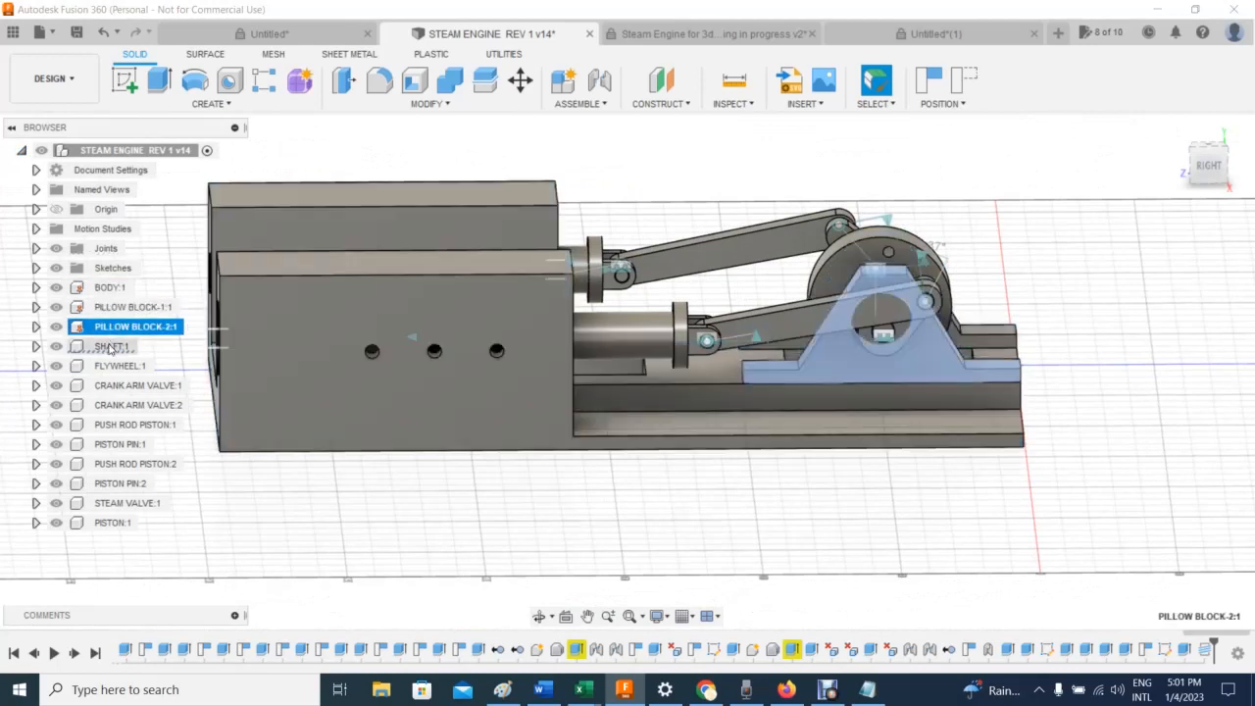
{"action": "left_click", "coordinate": [110, 347]}
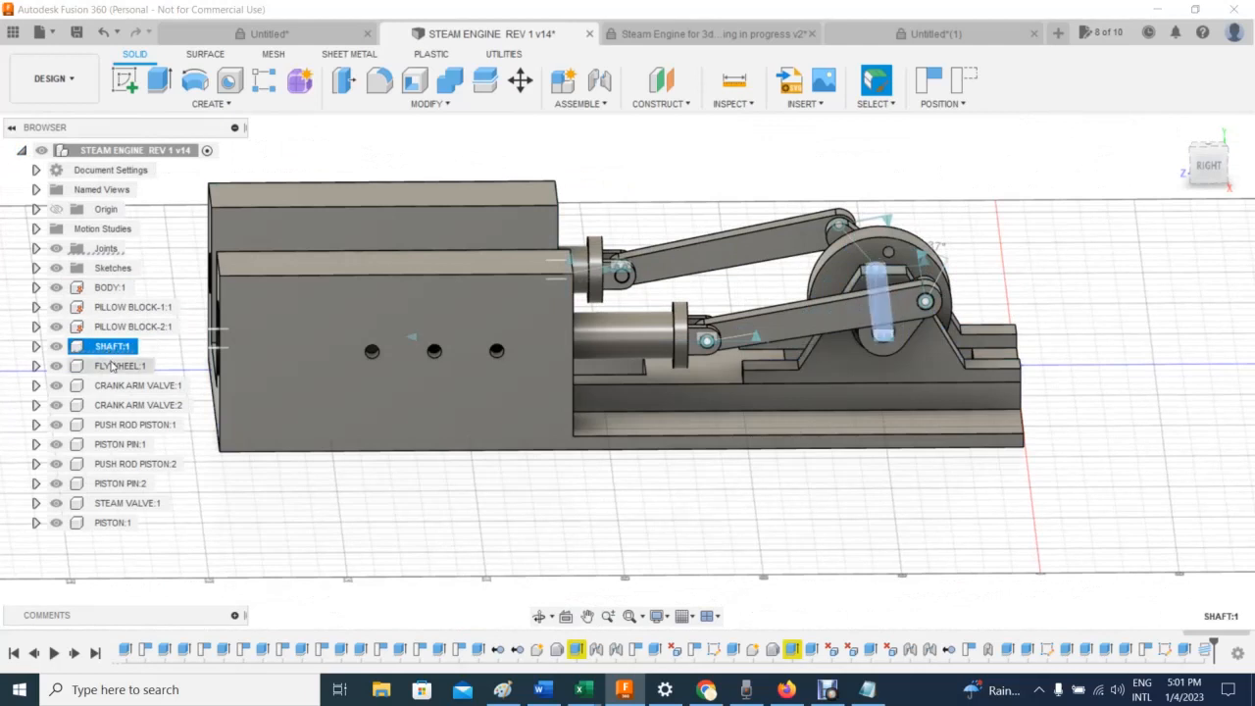
{"action": "left_click", "coordinate": [113, 366]}
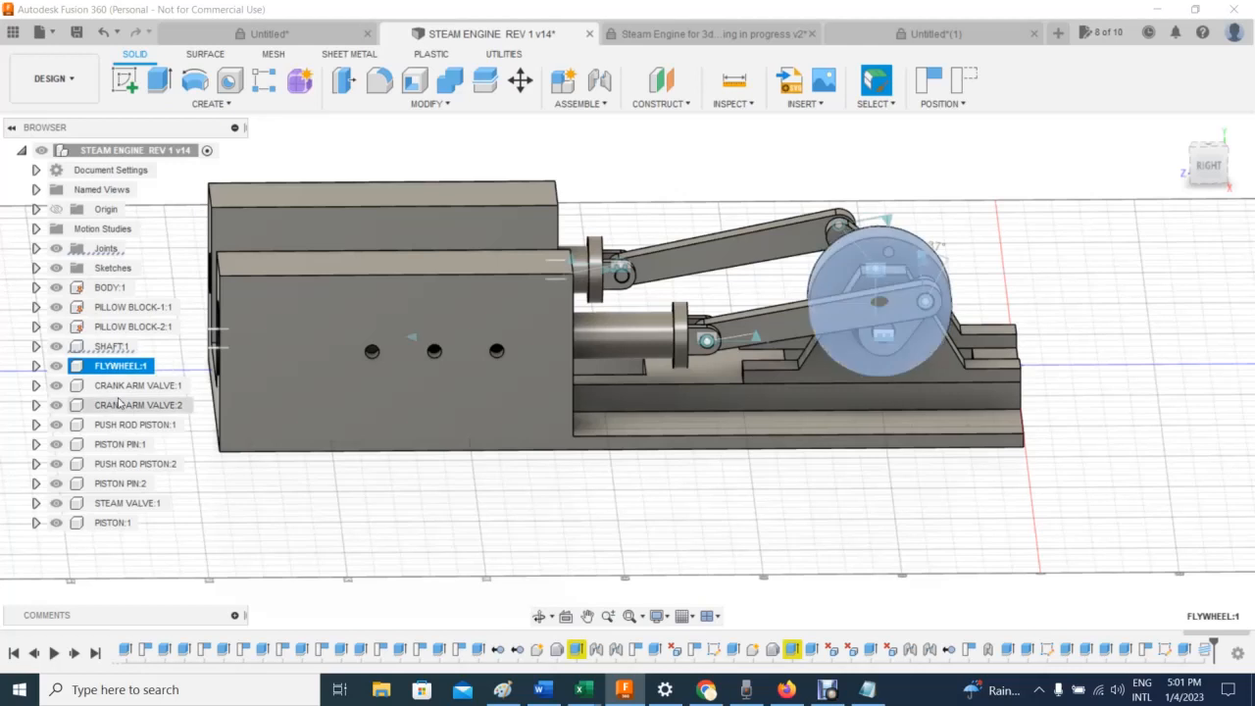
{"action": "left_click", "coordinate": [119, 386]}
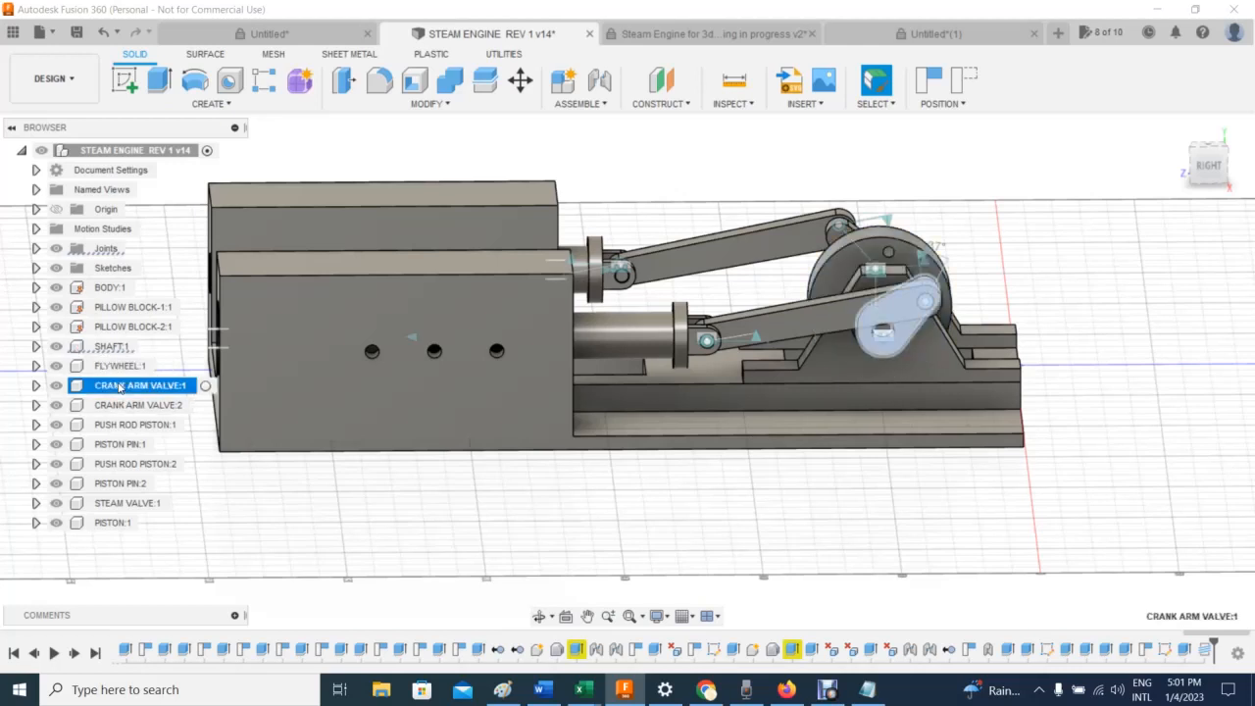
{"action": "left_click", "coordinate": [124, 406]}
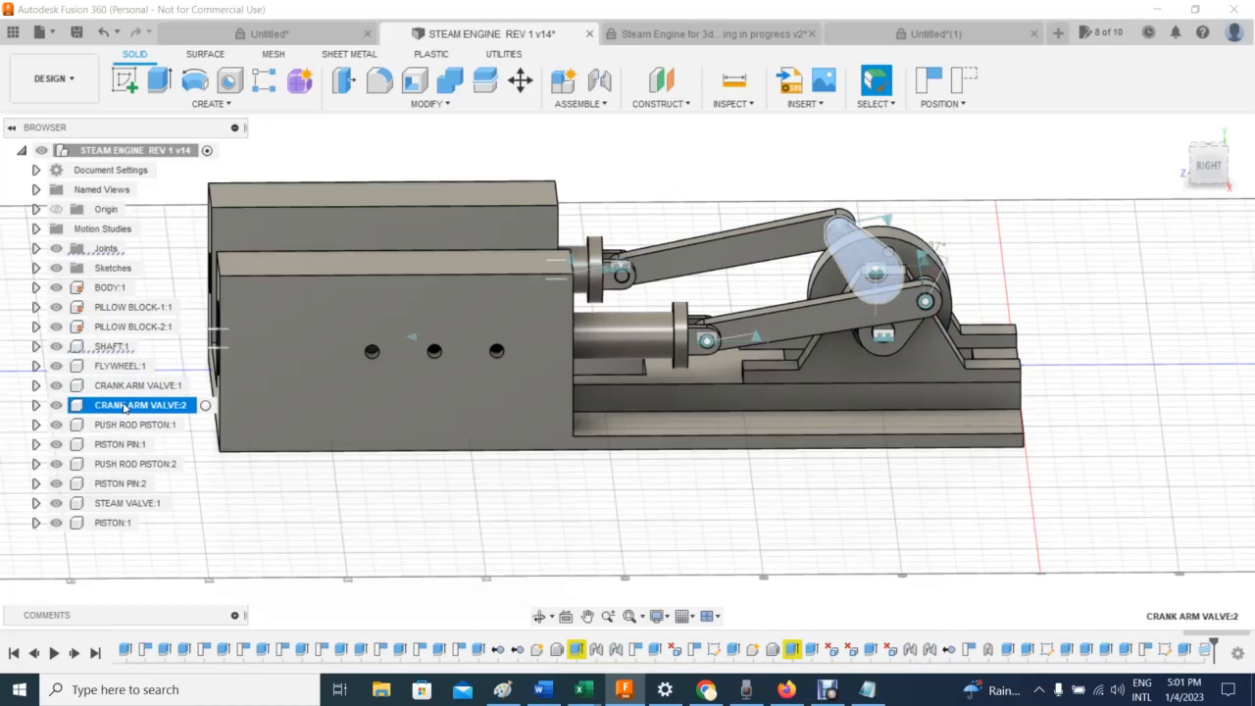
Step: Highlight both piston push rods, both piston pins, the steam valve and the piston one after another to identify each part
{"action": "left_click", "coordinate": [128, 425]}
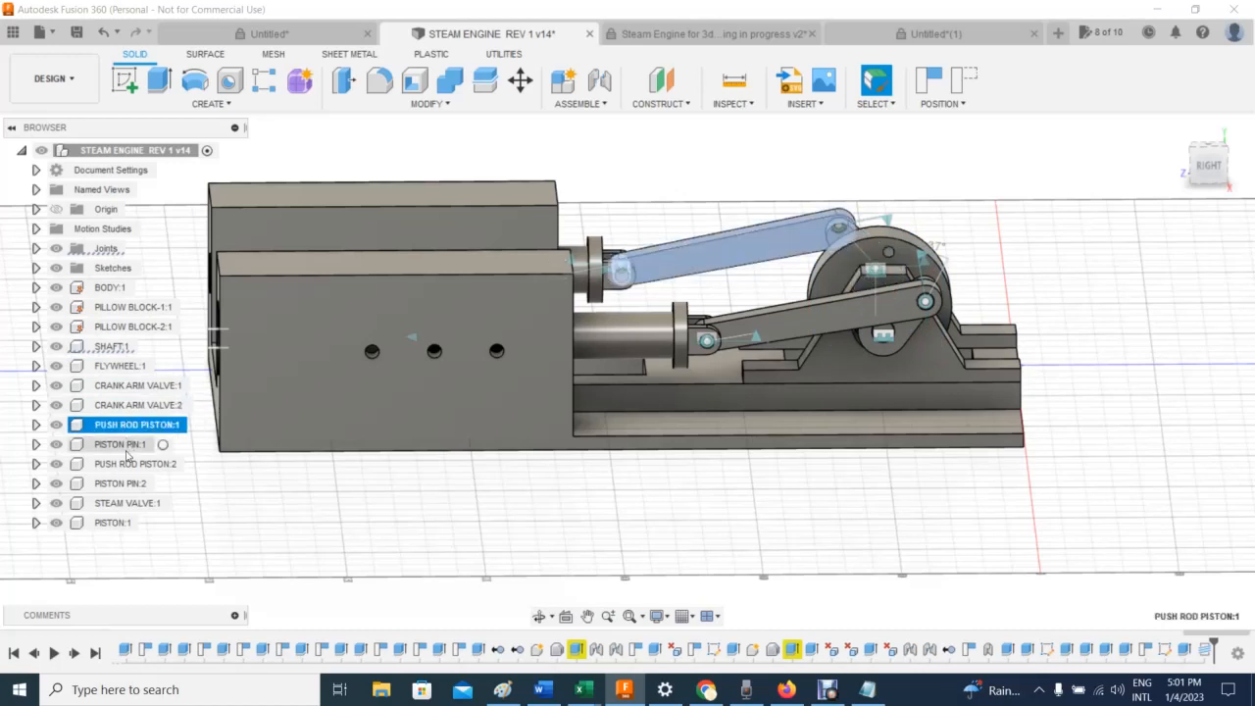
{"action": "left_click", "coordinate": [115, 444]}
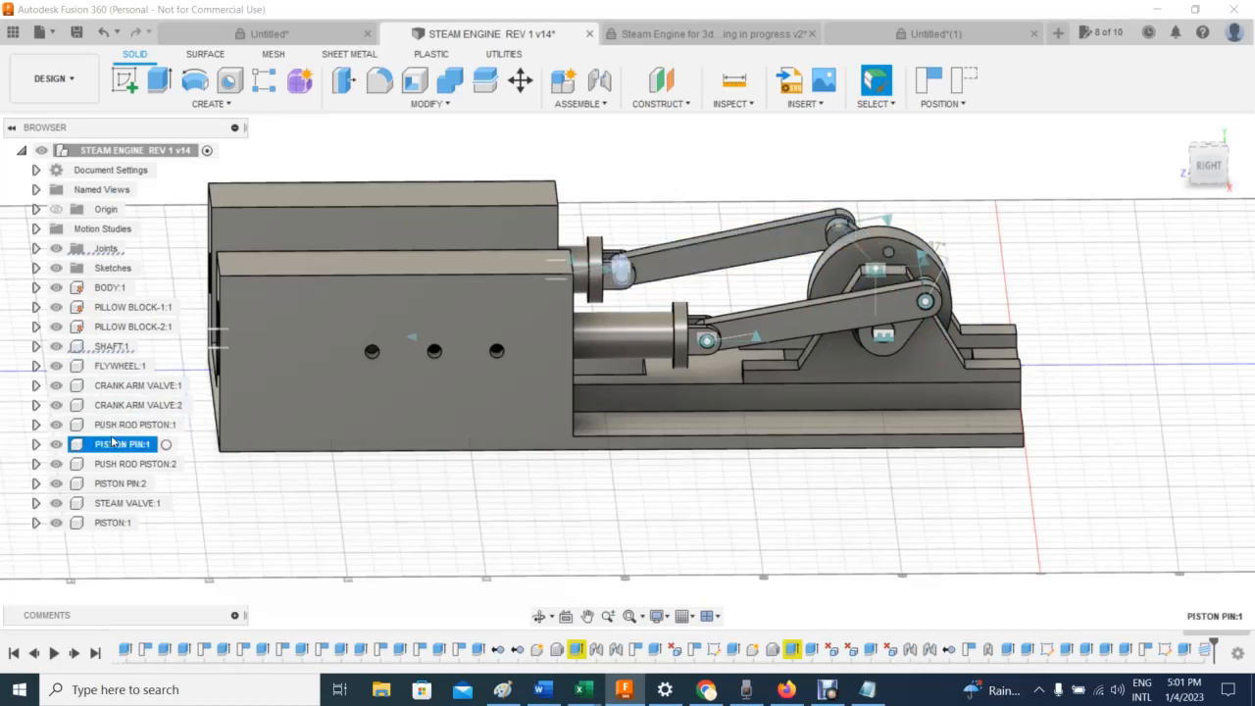
{"action": "left_click", "coordinate": [109, 464]}
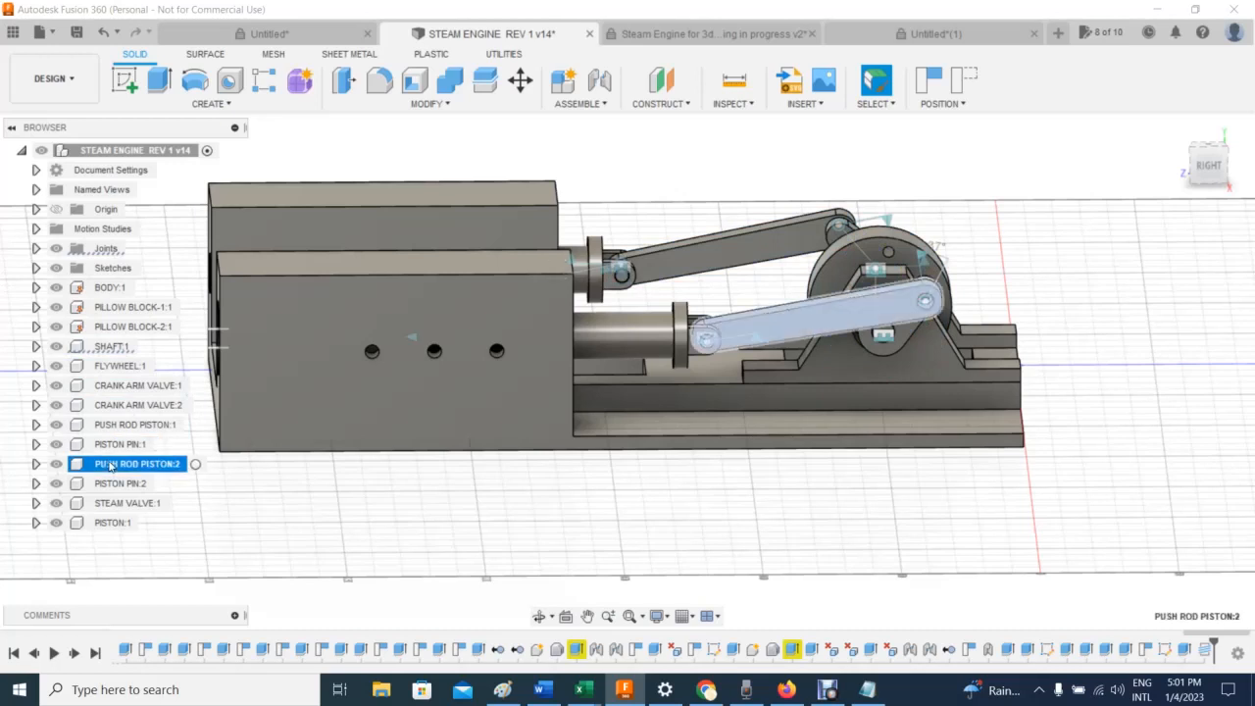
{"action": "left_click", "coordinate": [108, 484]}
{"action": "left_click", "coordinate": [106, 504]}
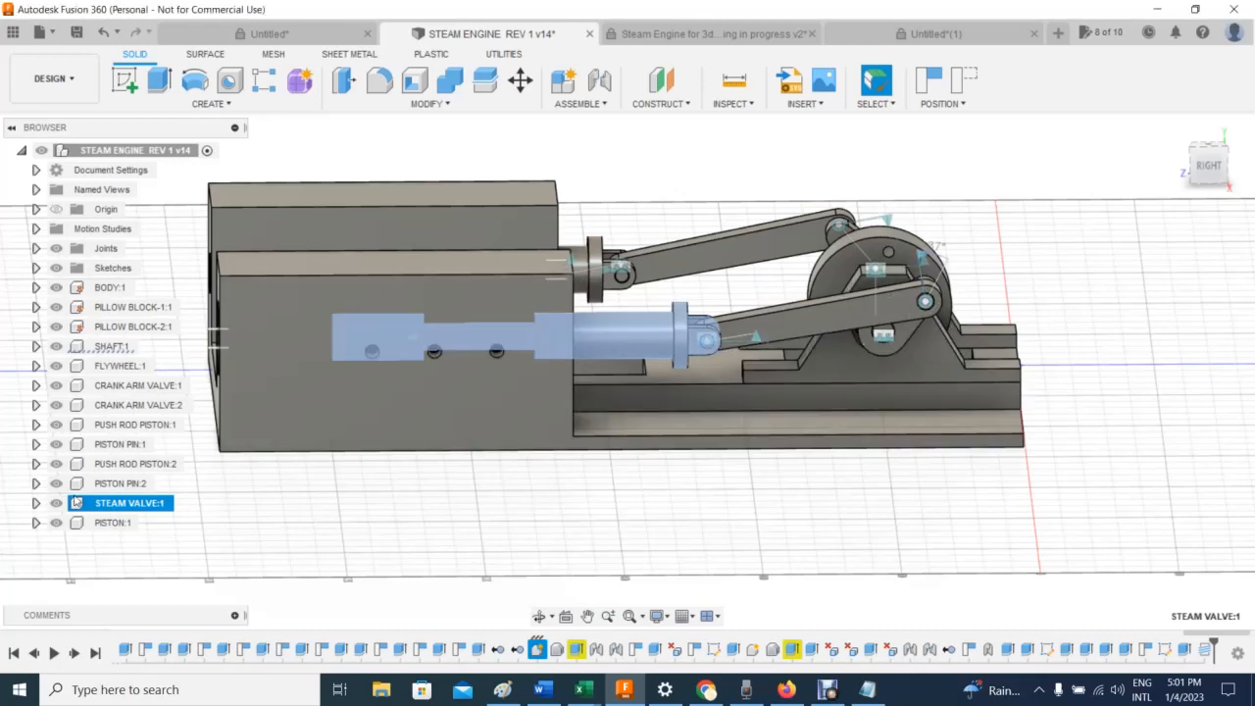
{"action": "left_click", "coordinate": [114, 522]}
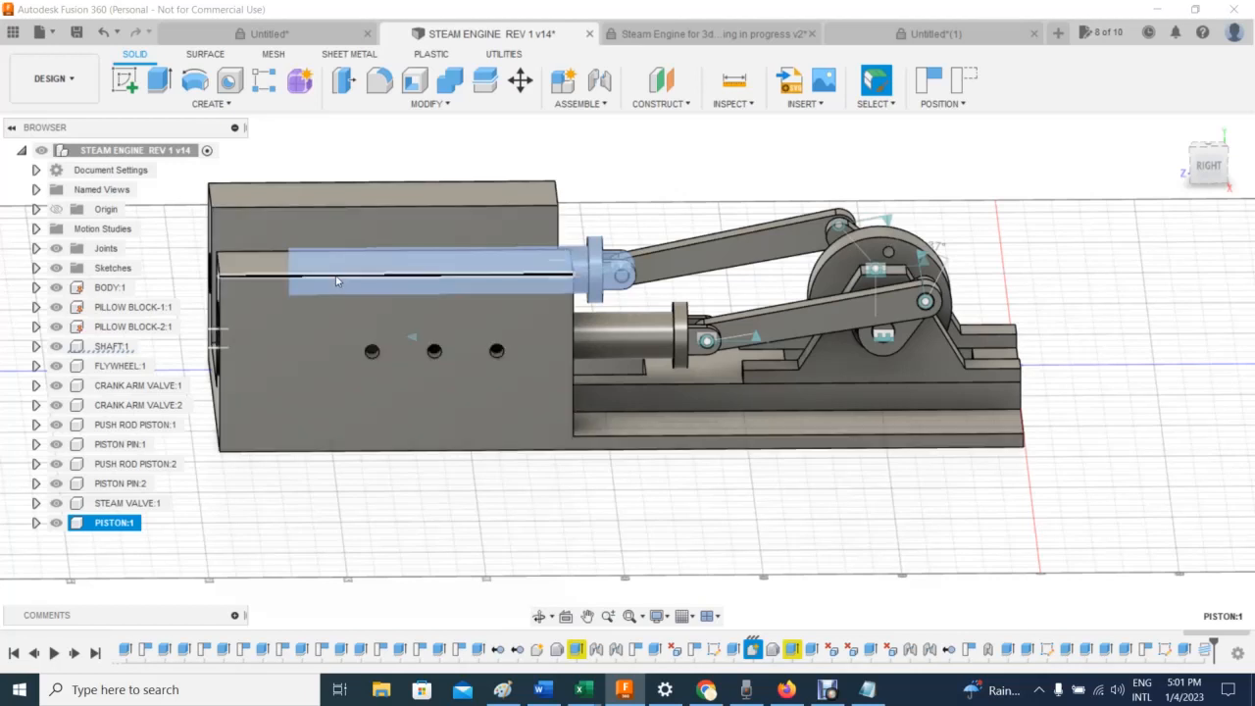
Step: Animate the joint relationships from the near crank arm's pin joint, watch the engine run from both sides, and end the animation
{"action": "left_click", "coordinate": [1189, 178]}
{"action": "mouse_move", "coordinate": [1189, 177]}
{"action": "left_mouse_down"}
{"action": "mouse_move", "coordinate": [1224, 160]}
{"action": "mouse_move", "coordinate": [1191, 166]}
{"action": "mouse_move", "coordinate": [1210, 167]}
{"action": "left_mouse_up"}
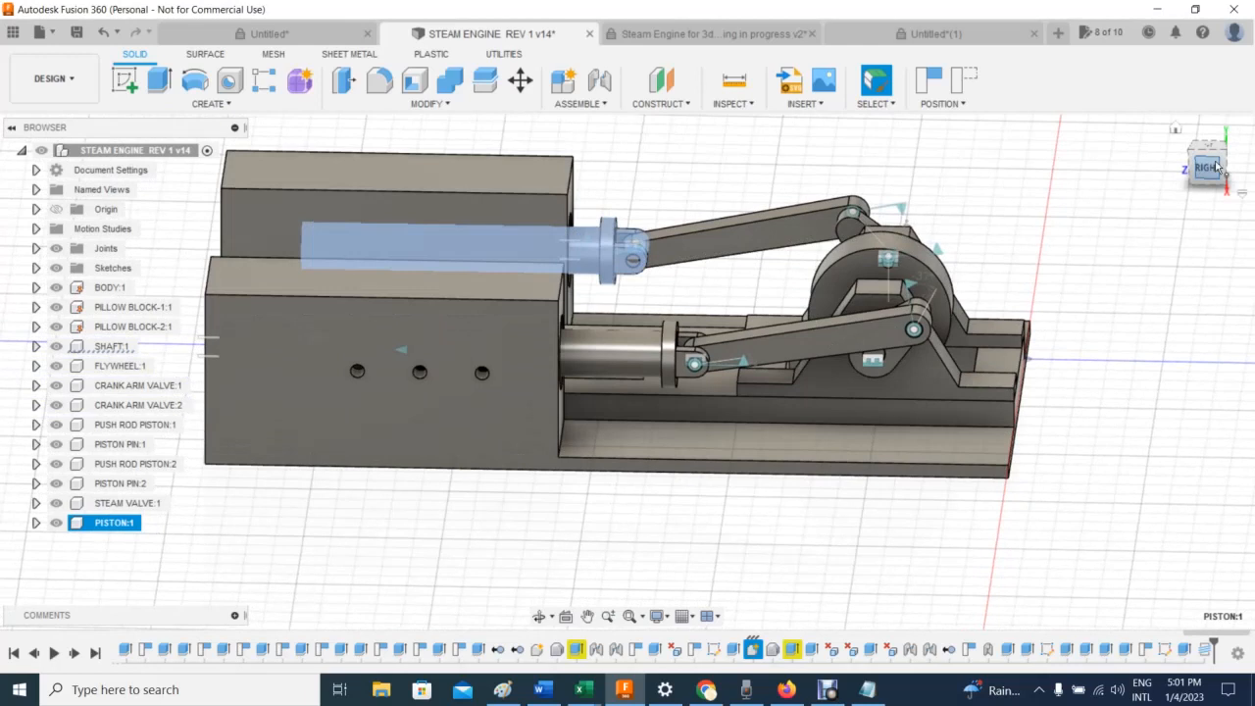
{"action": "left_click_drag", "start_coordinate": [1204, 174], "coordinate": [1185, 174]}
{"action": "left_click", "coordinate": [1095, 249]}
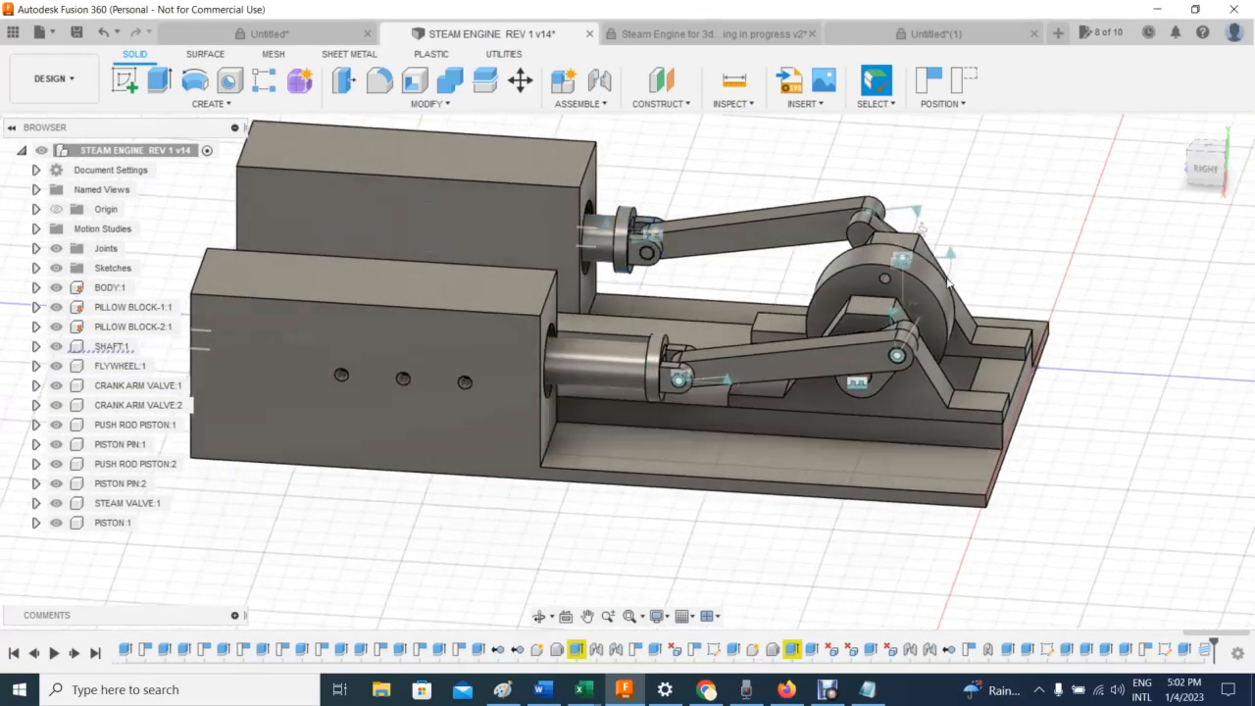
{"action": "right_click", "coordinate": [897, 356]}
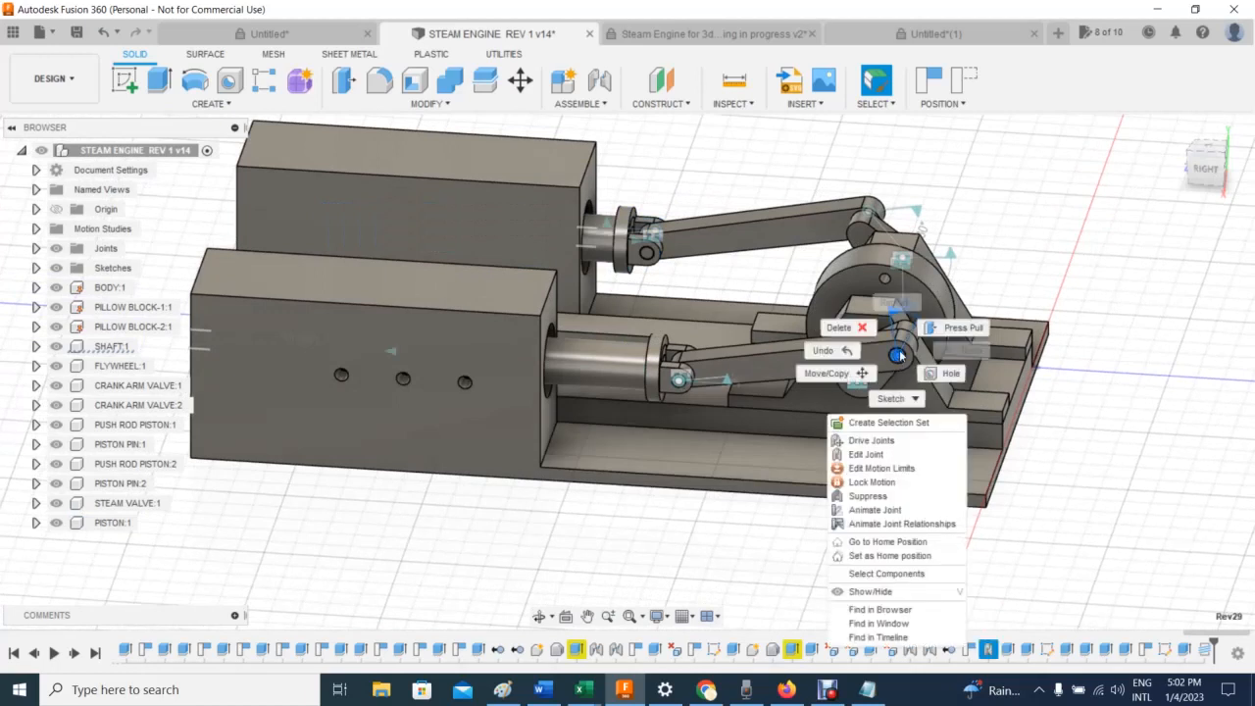
{"action": "left_click", "coordinate": [882, 525]}
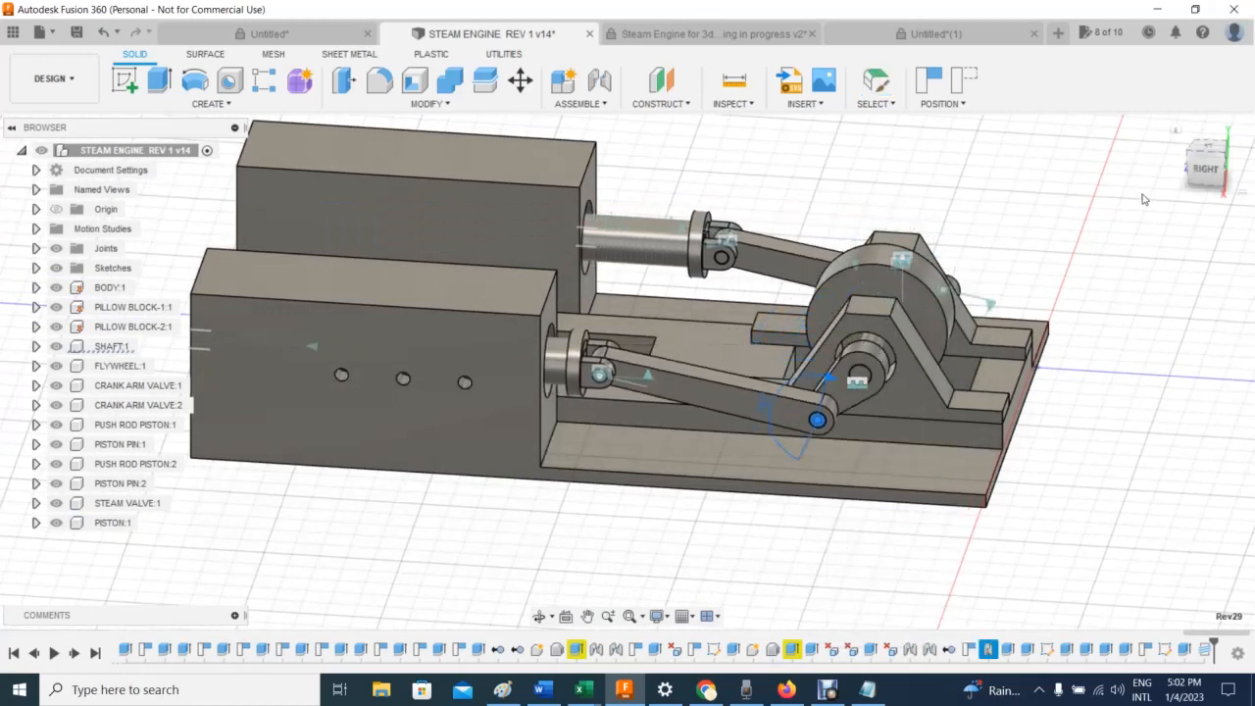
{"action": "mouse_move", "coordinate": [1192, 170]}
{"action": "left_mouse_down"}
{"action": "mouse_move", "coordinate": [1212, 167]}
{"action": "mouse_move", "coordinate": [1188, 186]}
{"action": "left_mouse_up"}
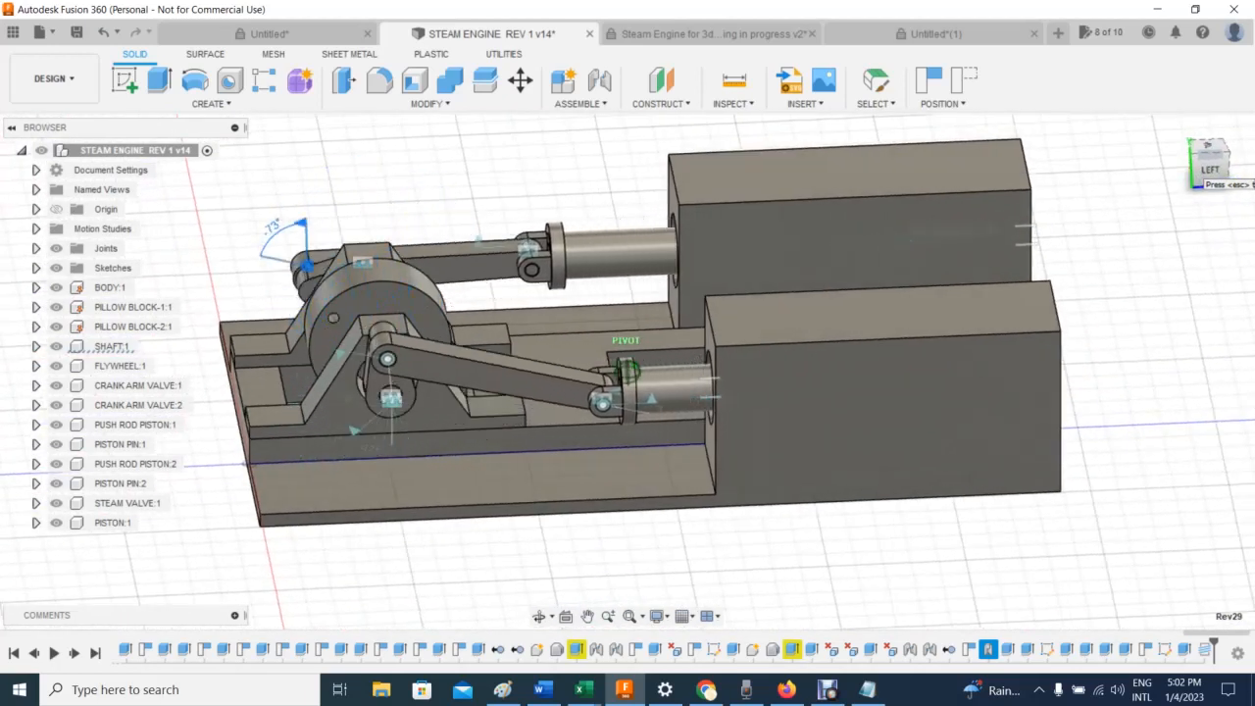
{"action": "left_click_drag", "start_coordinate": [1188, 186], "coordinate": [1194, 164]}
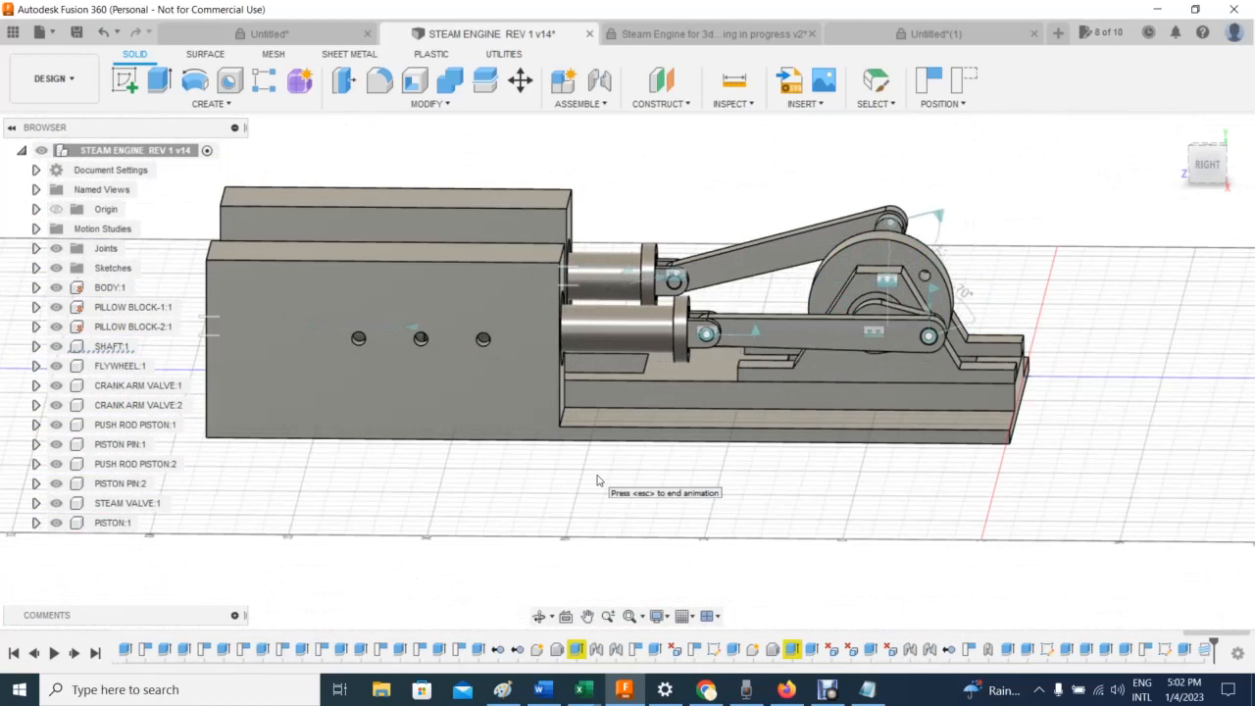
{"action": "key", "text": "Escape"}
{"action": "left_click", "coordinate": [602, 446]}
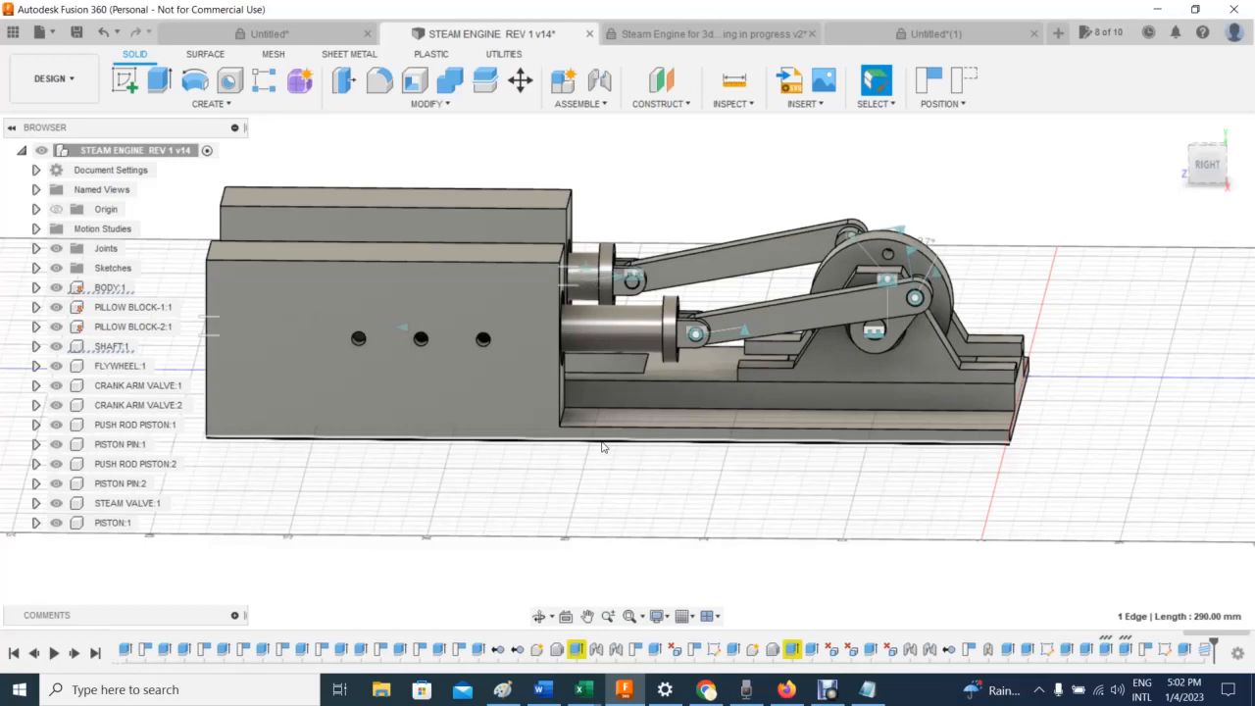
Step: Examine the engine from the block's threaded-hole end, from the side and from above
{"action": "left_click_drag", "start_coordinate": [1206, 178], "coordinate": [1254, 169]}
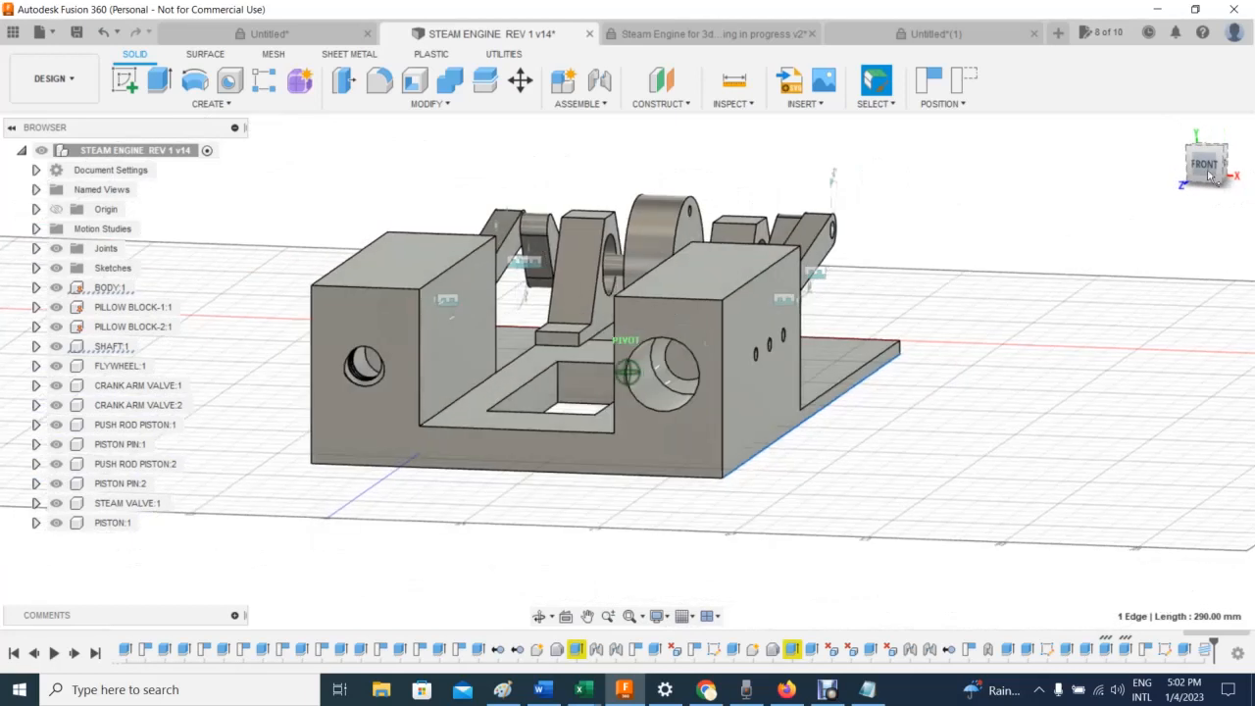
{"action": "left_click", "coordinate": [517, 476]}
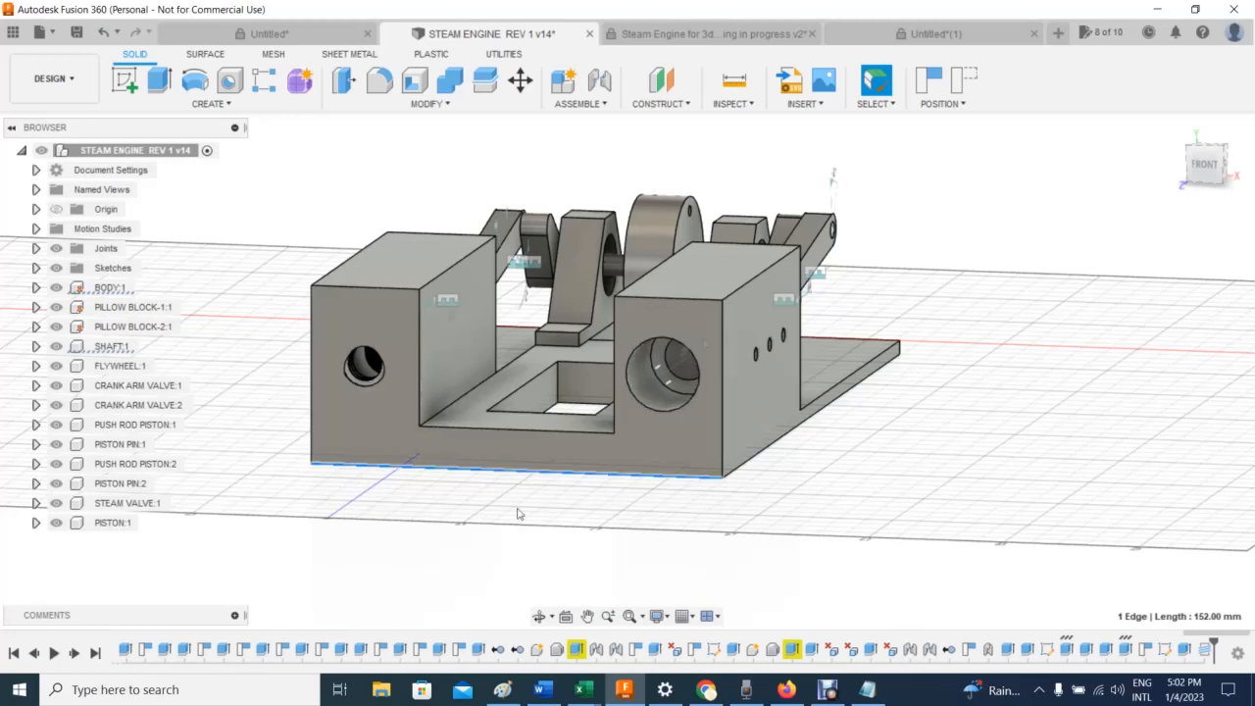
{"action": "left_click_drag", "start_coordinate": [1202, 165], "coordinate": [1025, 259]}
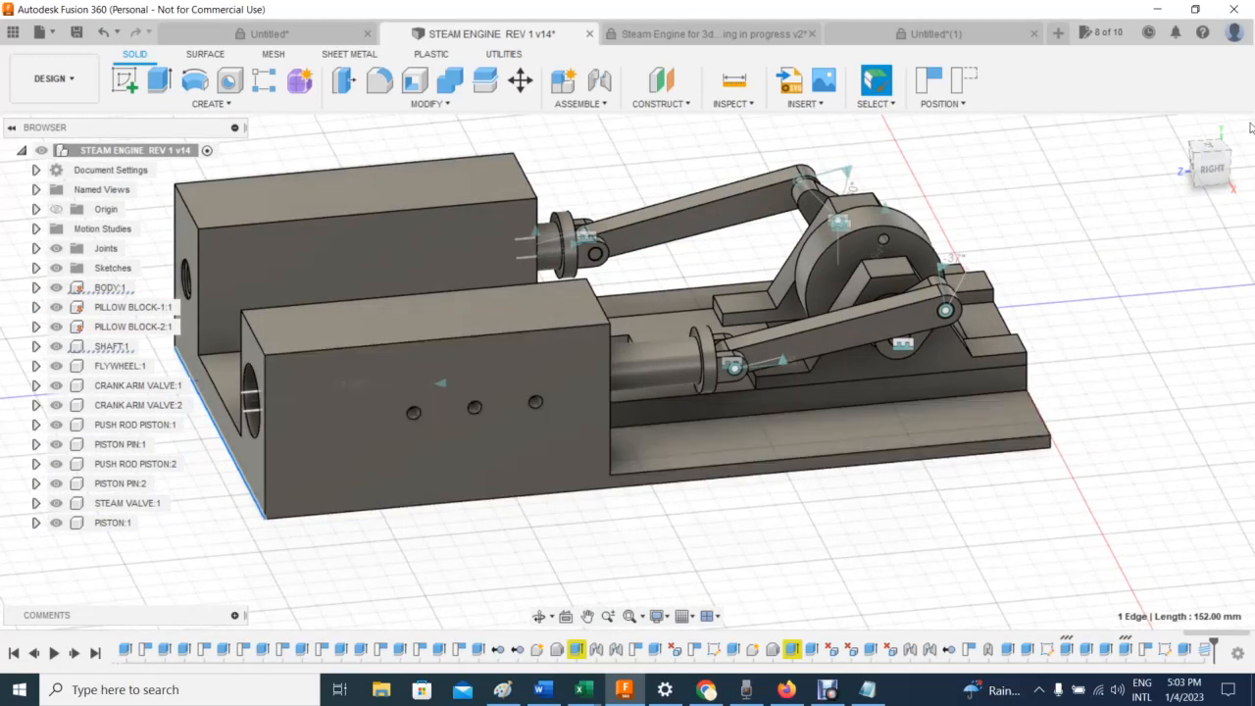
{"action": "left_click", "coordinate": [1213, 169]}
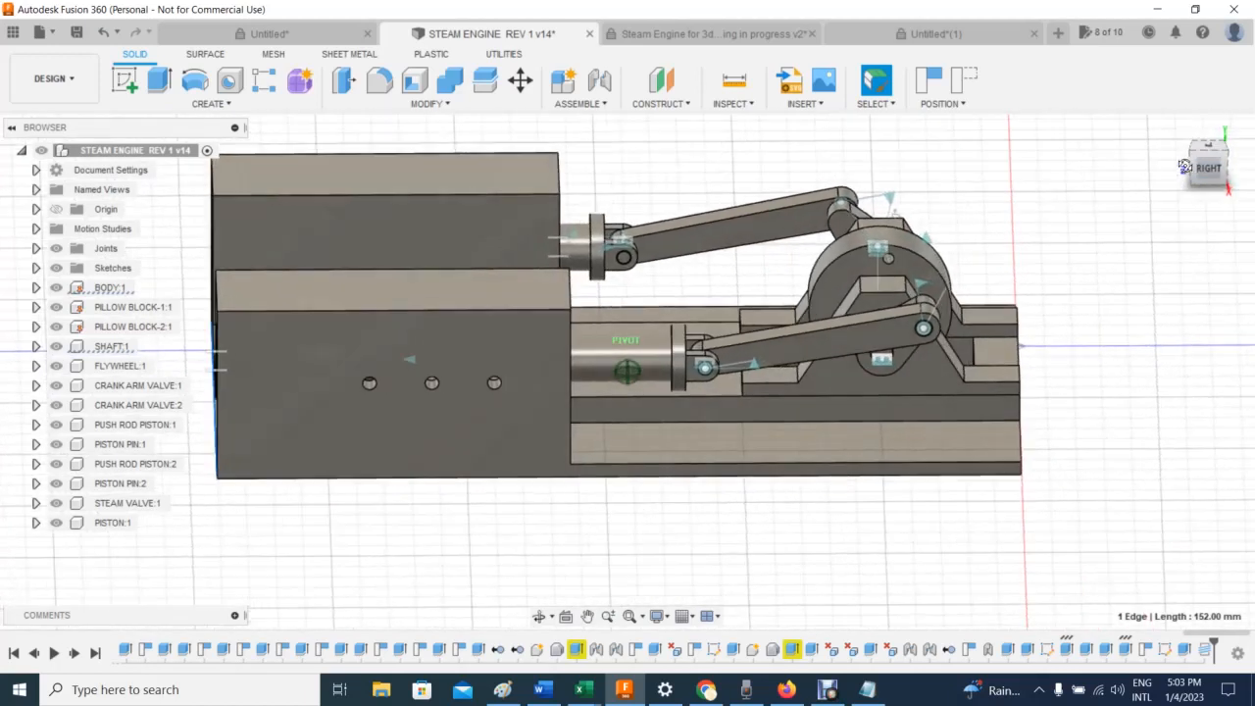
{"action": "mouse_move", "coordinate": [1185, 167]}
{"action": "left_mouse_down"}
{"action": "mouse_move", "coordinate": [1207, 144]}
{"action": "mouse_move", "coordinate": [1242, 155]}
{"action": "mouse_move", "coordinate": [1224, 173]}
{"action": "mouse_move", "coordinate": [1190, 152]}
{"action": "mouse_move", "coordinate": [1181, 172]}
{"action": "left_mouse_up"}
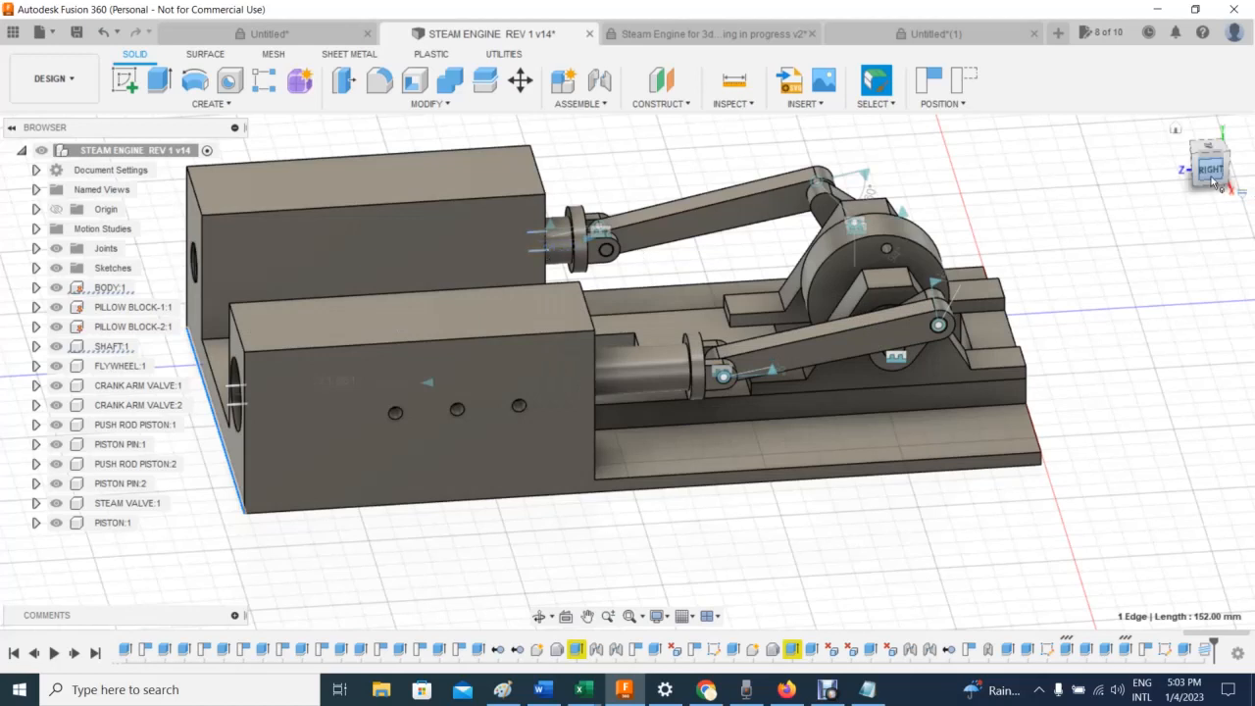
{"action": "mouse_move", "coordinate": [1210, 171]}
{"action": "left_mouse_down"}
{"action": "mouse_move", "coordinate": [1199, 159]}
{"action": "mouse_move", "coordinate": [1199, 180]}
{"action": "mouse_move", "coordinate": [1213, 164]}
{"action": "mouse_move", "coordinate": [1174, 197]}
{"action": "left_mouse_up"}
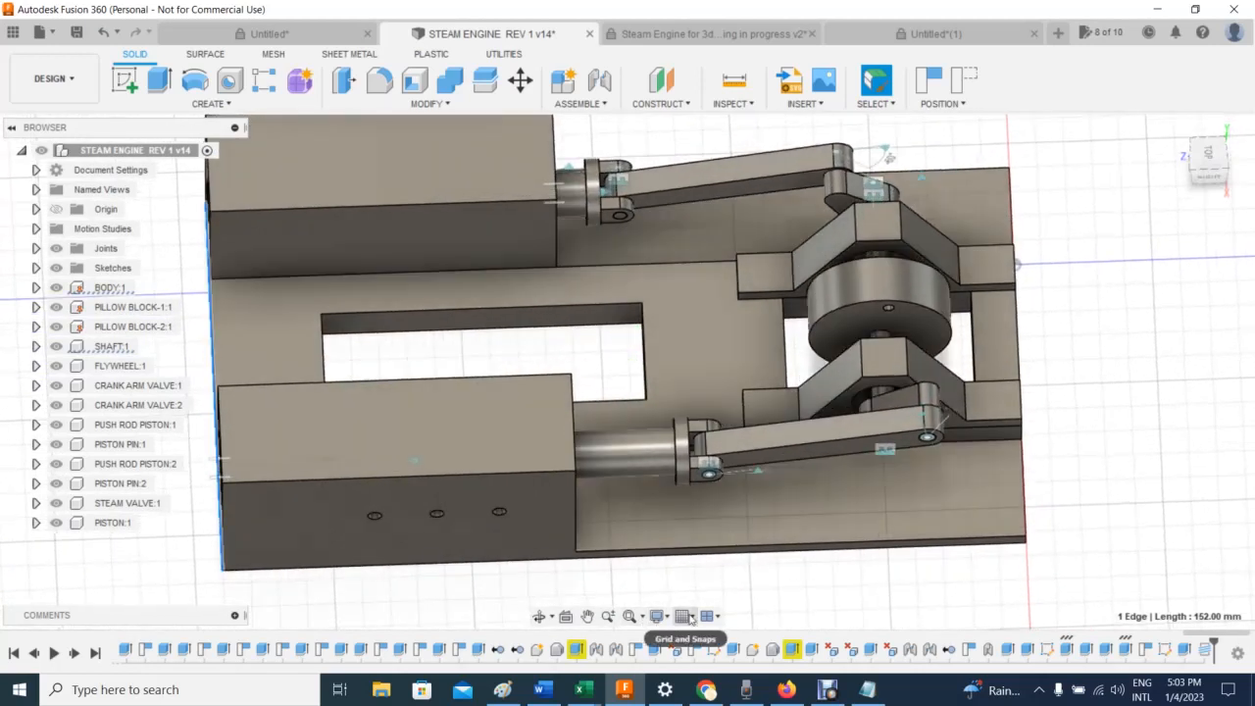
Step: Set the visual style to Wireframe and view the engine's internal parts from the top
{"action": "left_click", "coordinate": [657, 615]}
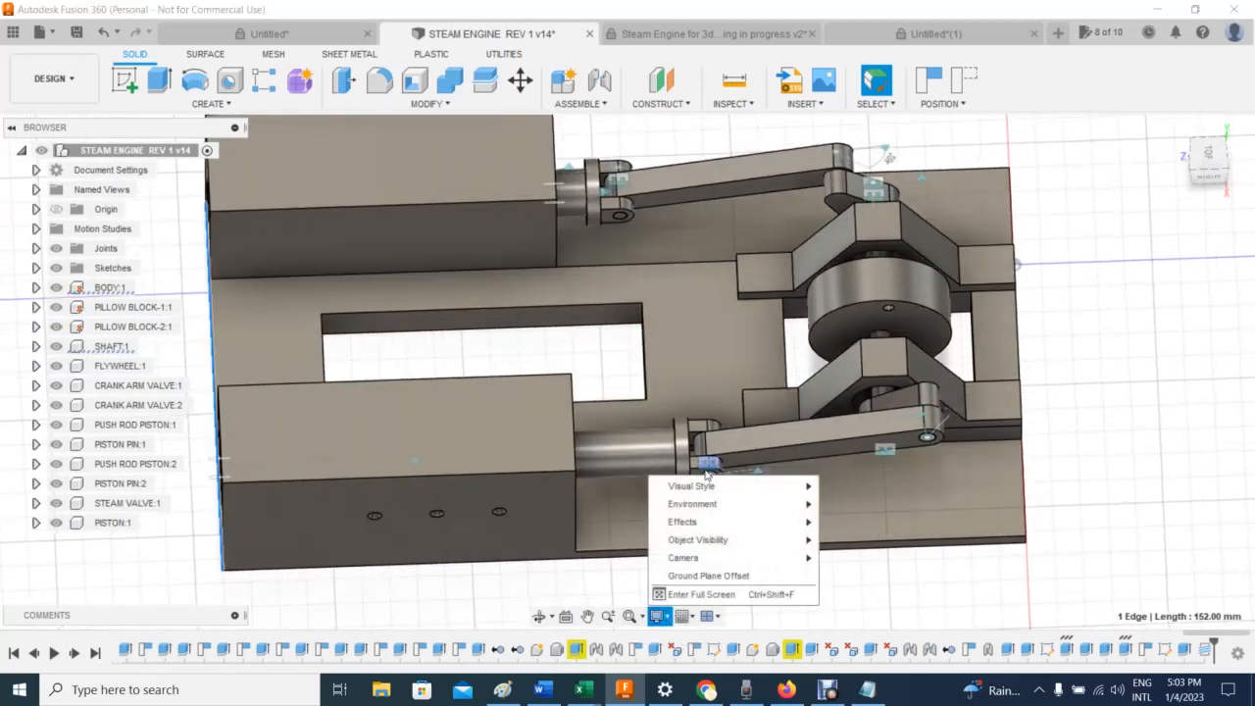
{"action": "mouse_move", "coordinate": [740, 489]}
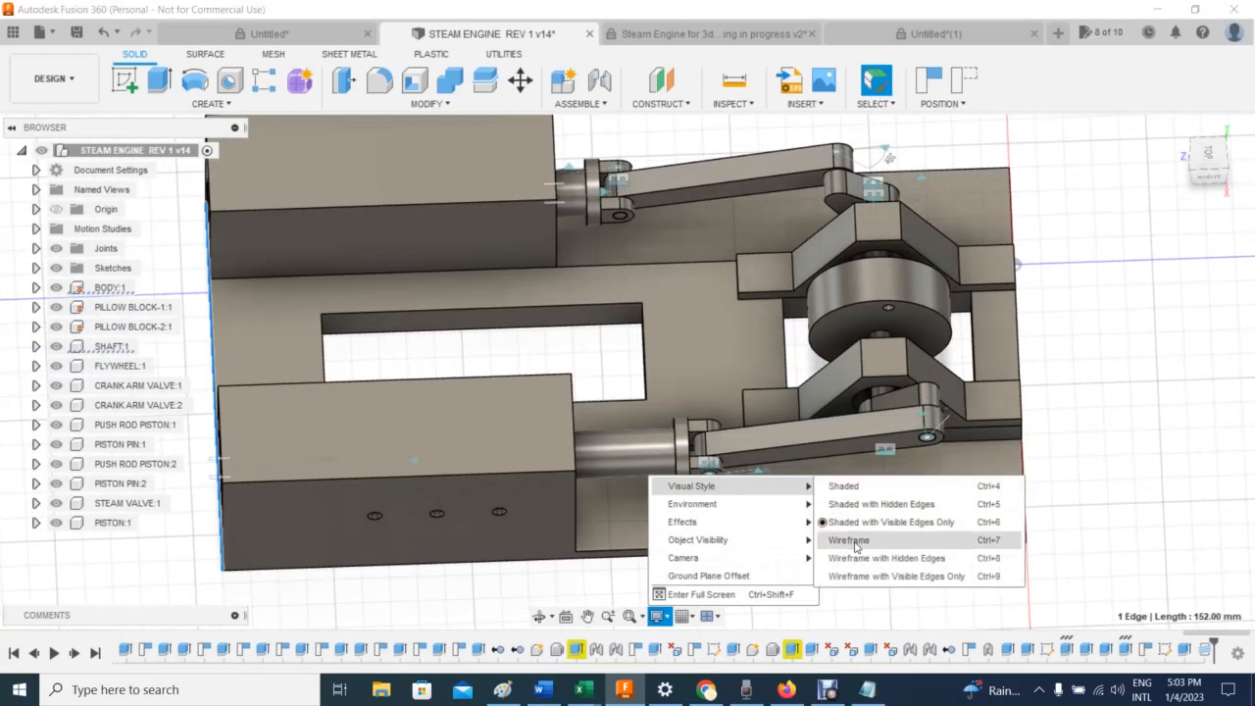
{"action": "left_click", "coordinate": [853, 541]}
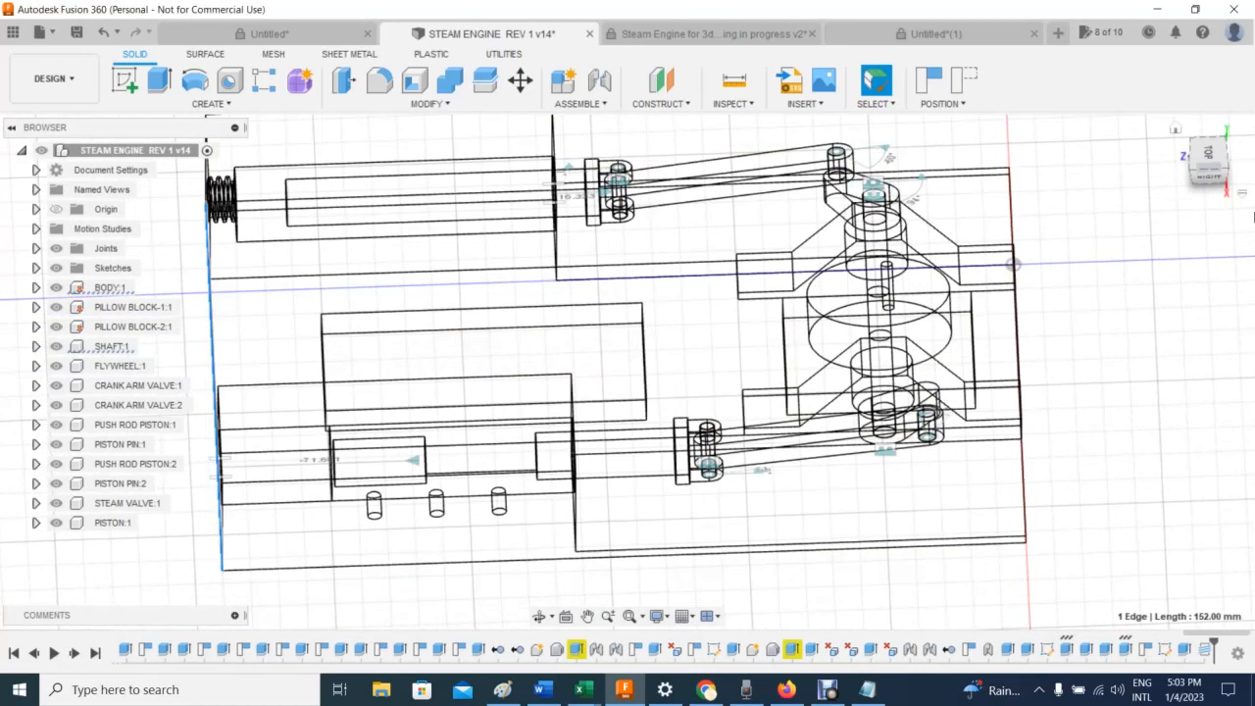
{"action": "left_click", "coordinate": [1224, 179]}
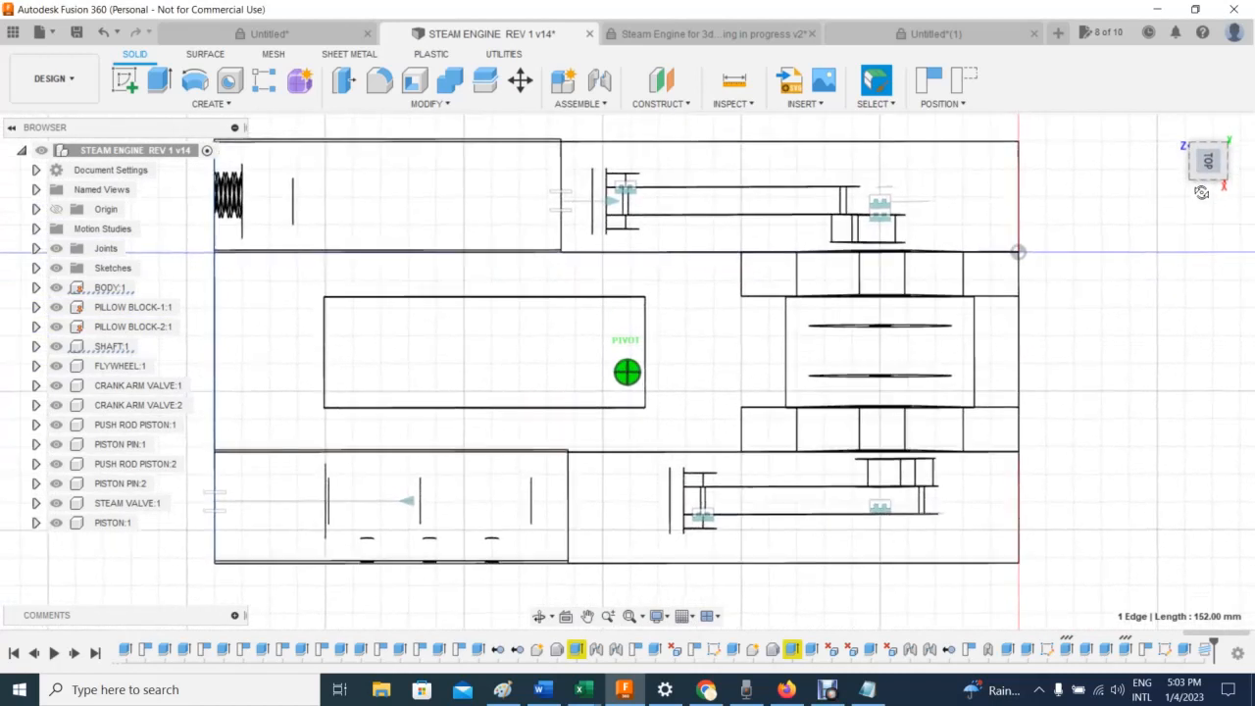
{"action": "left_click_drag", "start_coordinate": [1201, 192], "coordinate": [1199, 193]}
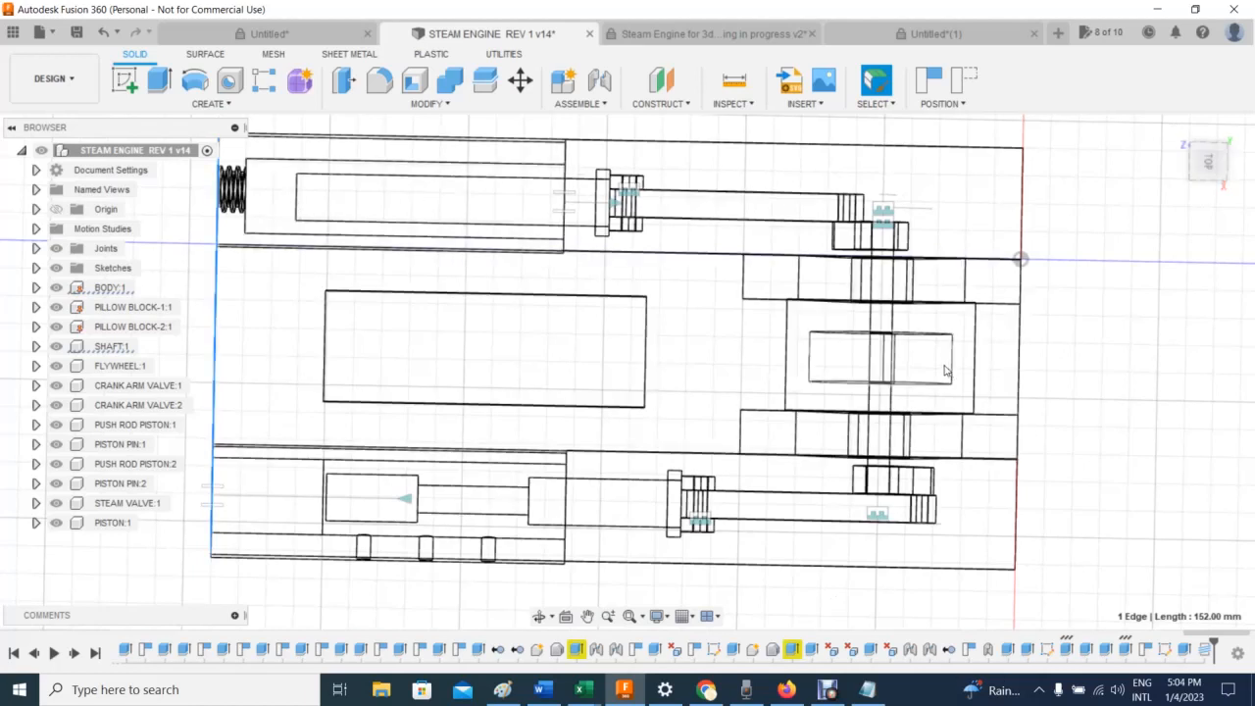
Step: Turn the flywheel by hand in small increments to move the piston and steam valve through their strokes inside the wireframe blocks
{"action": "mouse_move", "coordinate": [1212, 161]}
{"action": "left_mouse_down"}
{"action": "mouse_move", "coordinate": [970, 332]}
{"action": "mouse_move", "coordinate": [932, 309]}
{"action": "left_mouse_up"}
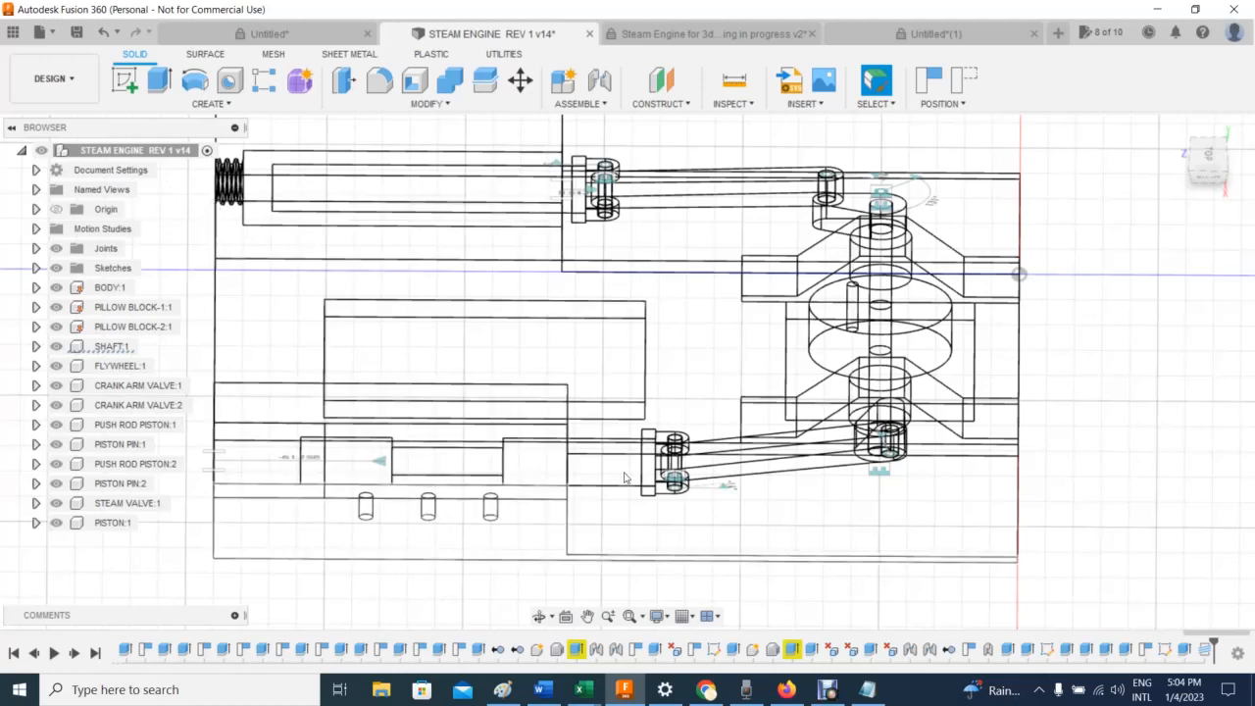
{"action": "left_click_drag", "start_coordinate": [922, 300], "coordinate": [895, 297]}
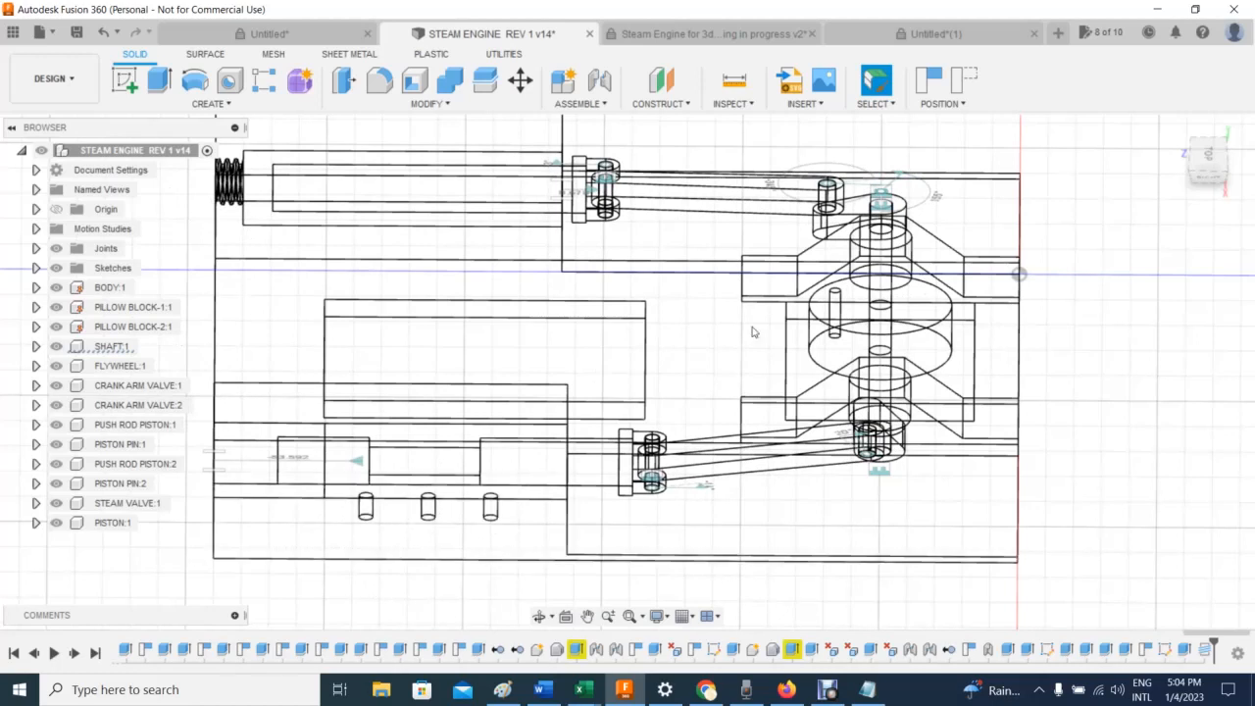
{"action": "left_click_drag", "start_coordinate": [913, 311], "coordinate": [889, 310]}
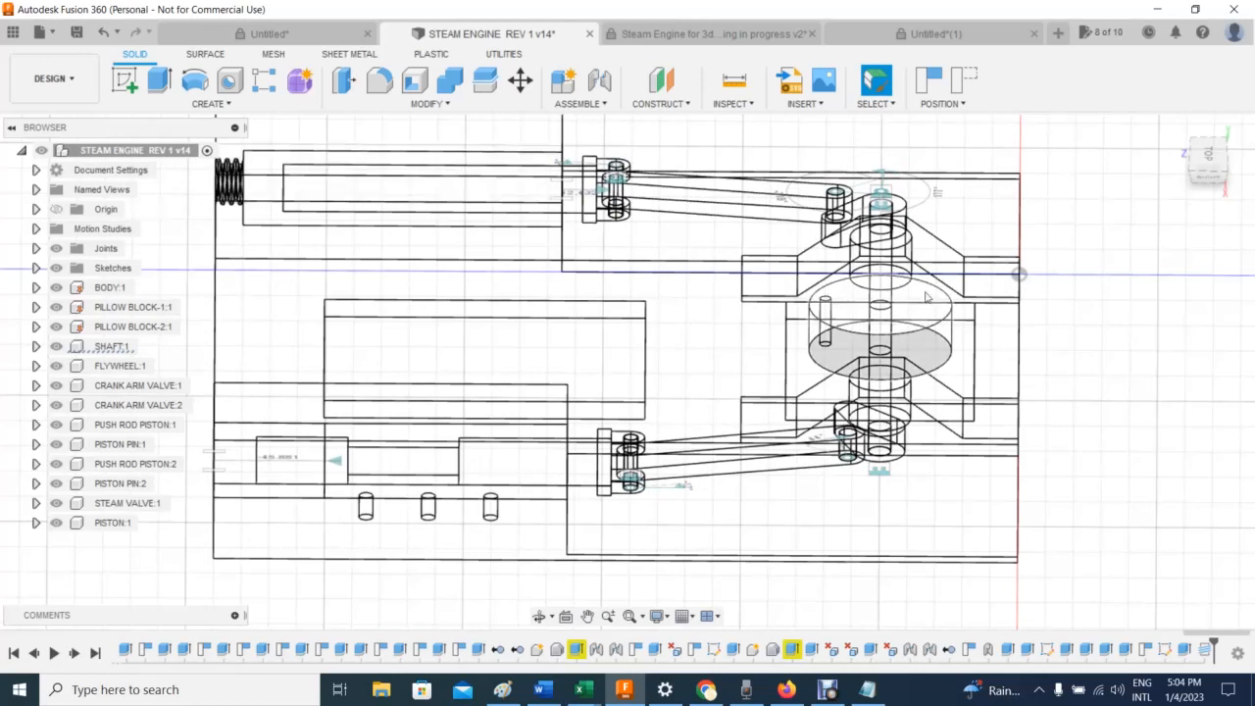
{"action": "left_click_drag", "start_coordinate": [920, 305], "coordinate": [831, 313]}
{"action": "left_click_drag", "start_coordinate": [921, 311], "coordinate": [874, 314]}
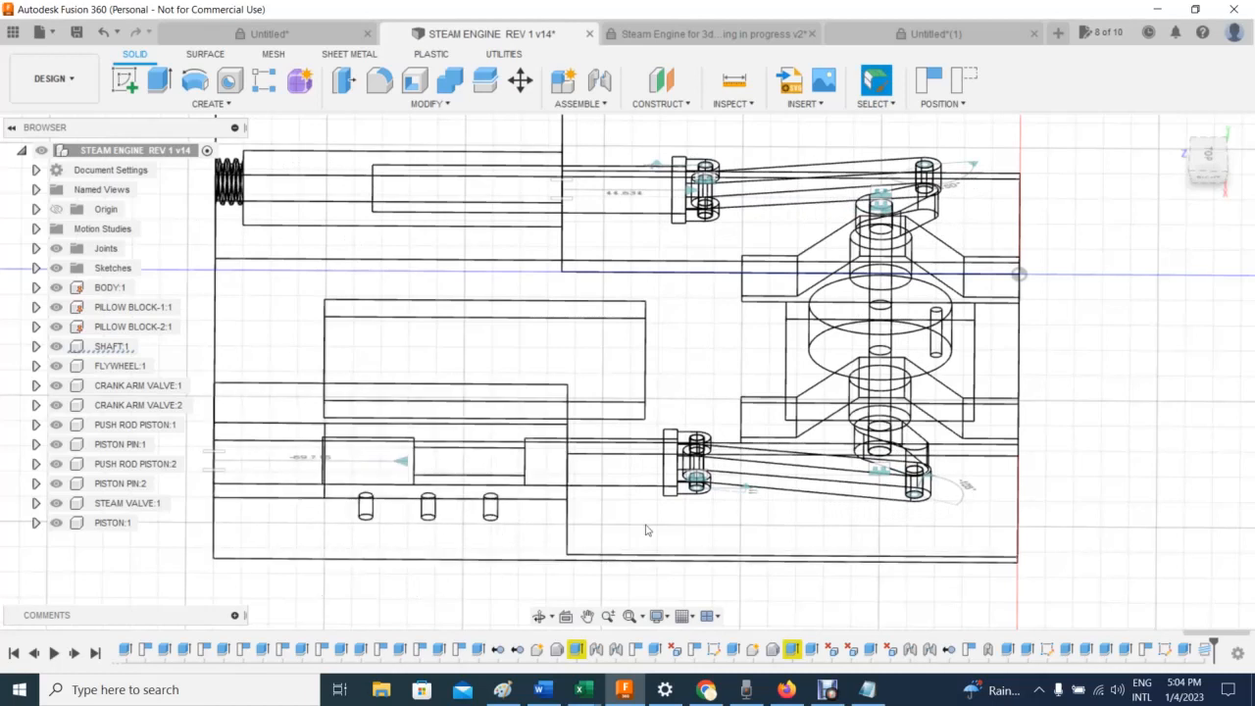
{"action": "mouse_move", "coordinate": [936, 336]}
{"action": "left_mouse_down"}
{"action": "mouse_move", "coordinate": [874, 320]}
{"action": "mouse_move", "coordinate": [807, 421]}
{"action": "mouse_move", "coordinate": [796, 387]}
{"action": "mouse_move", "coordinate": [806, 343]}
{"action": "mouse_move", "coordinate": [838, 296]}
{"action": "mouse_move", "coordinate": [877, 286]}
{"action": "mouse_move", "coordinate": [913, 302]}
{"action": "mouse_move", "coordinate": [932, 336]}
{"action": "left_mouse_up"}
{"action": "left_click", "coordinate": [1207, 165]}
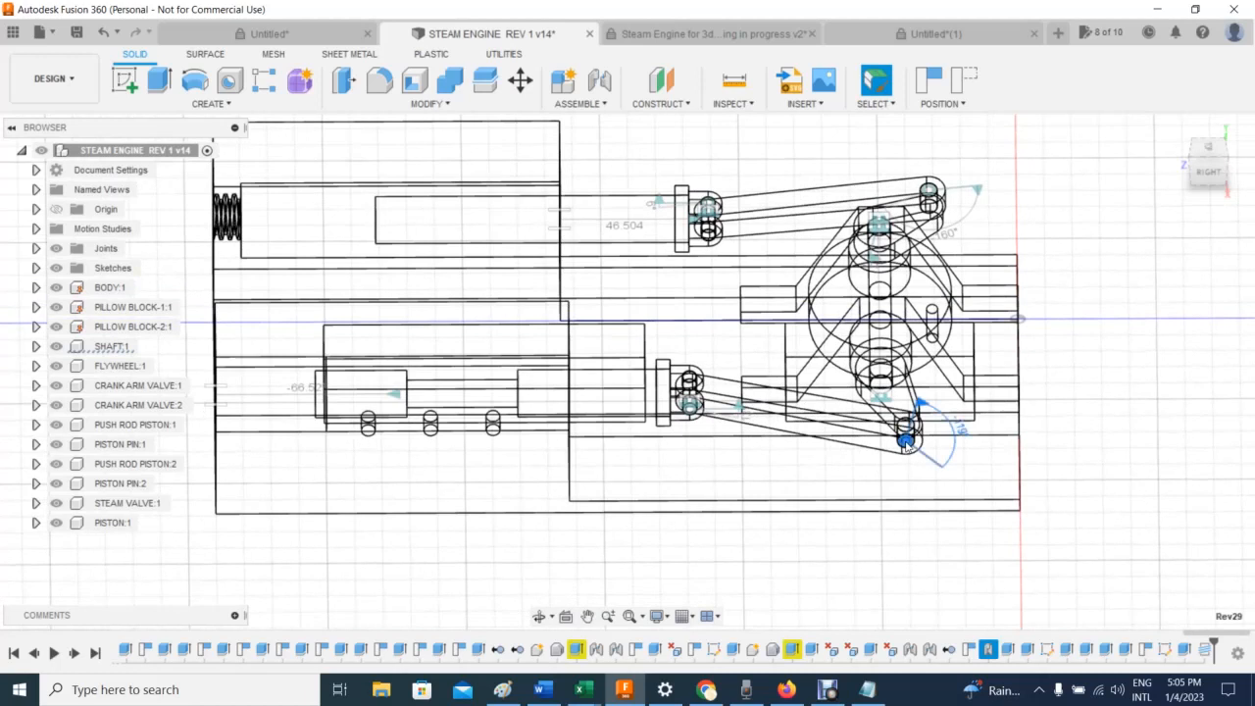
Step: Animate the joint relationships from the near crank arm's pin joint and watch the wireframe engine run from the top and at an angle
{"action": "right_click", "coordinate": [907, 441]}
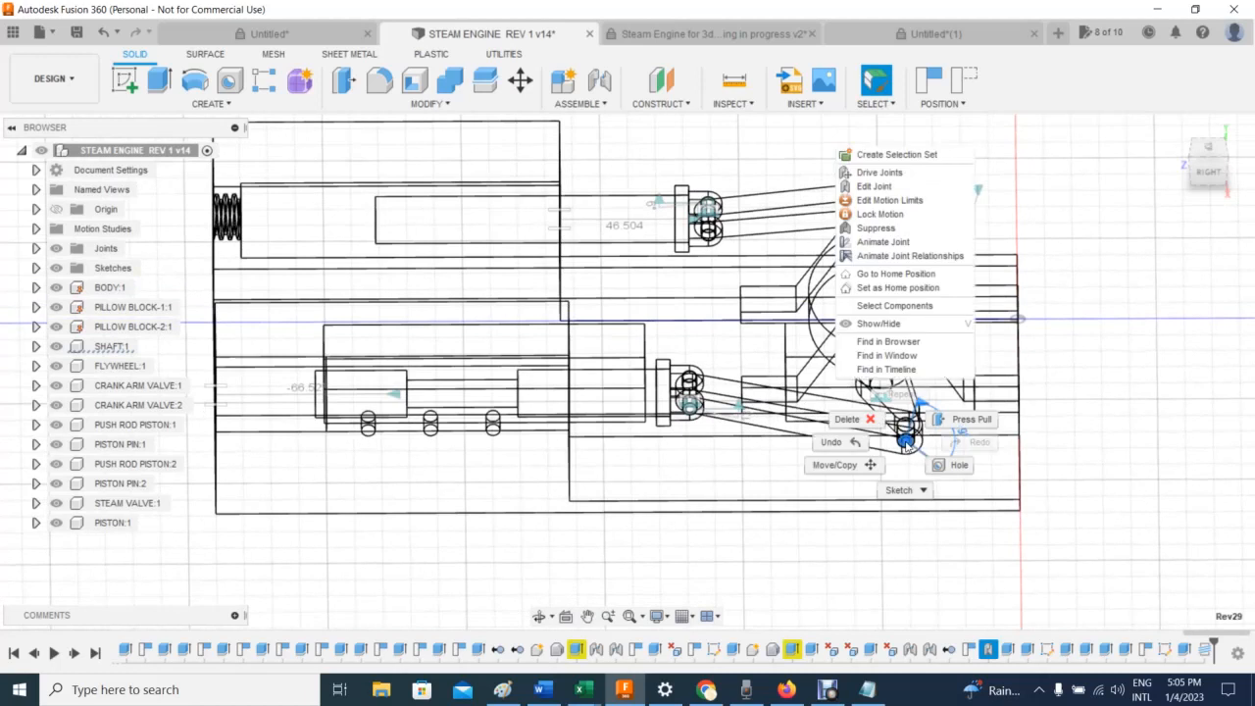
{"action": "left_click", "coordinate": [889, 256]}
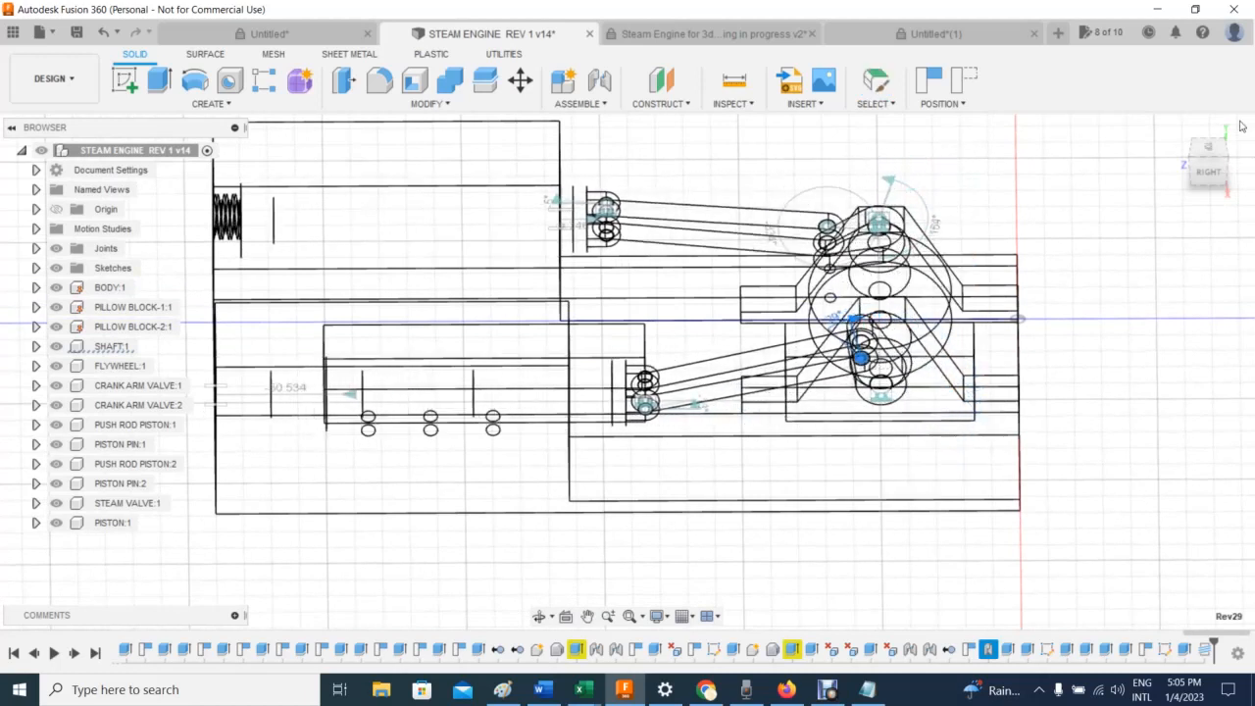
{"action": "left_click", "coordinate": [1205, 144]}
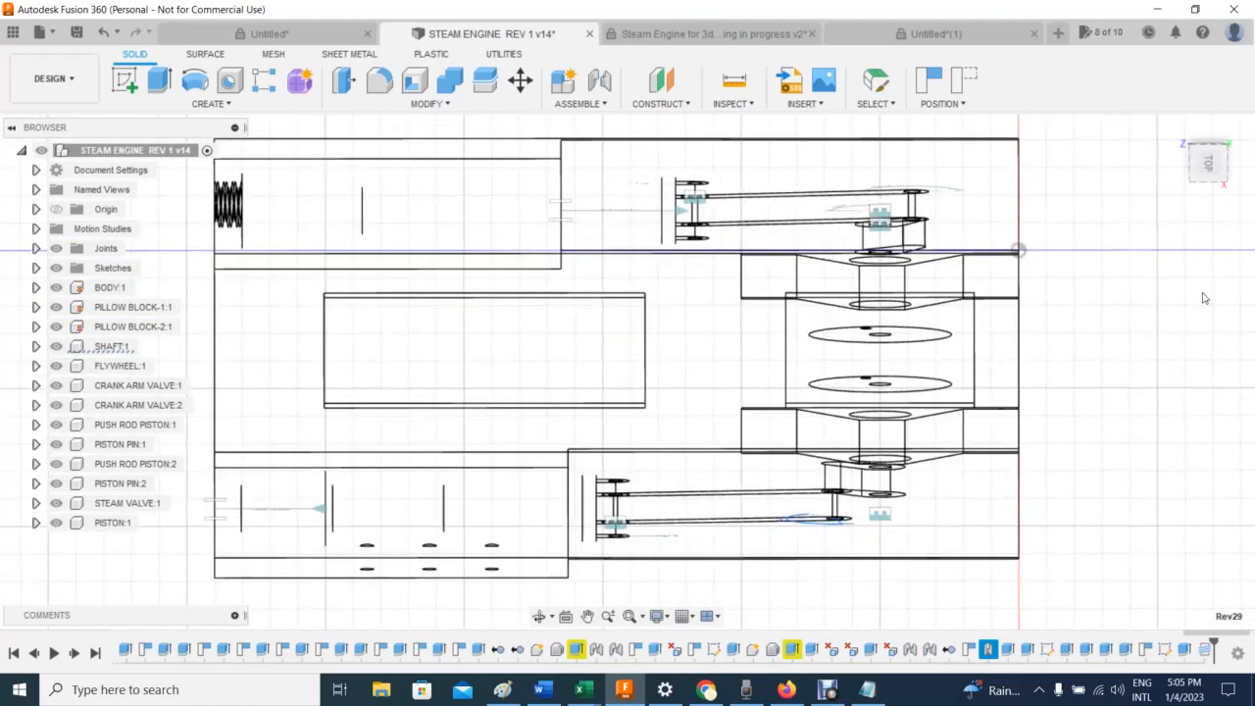
{"action": "left_click_drag", "start_coordinate": [1207, 155], "coordinate": [1186, 156]}
{"action": "key", "text": "Escape"}
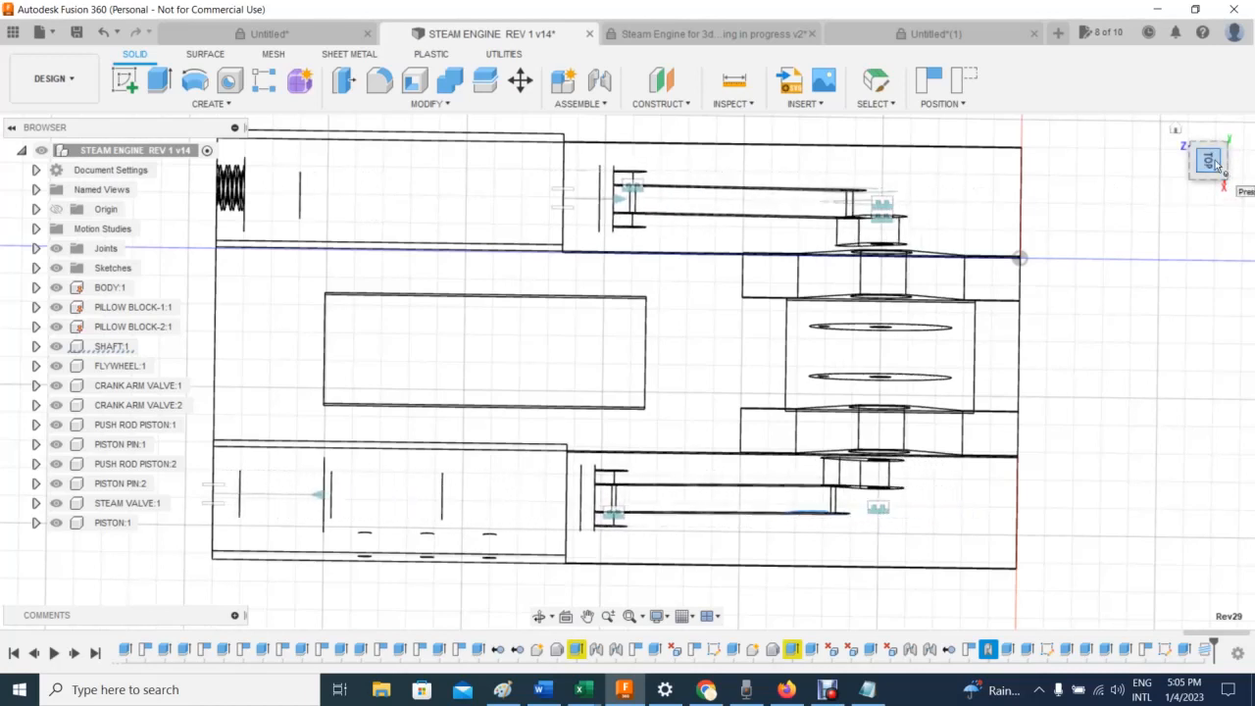
{"action": "left_click", "coordinate": [1214, 116]}
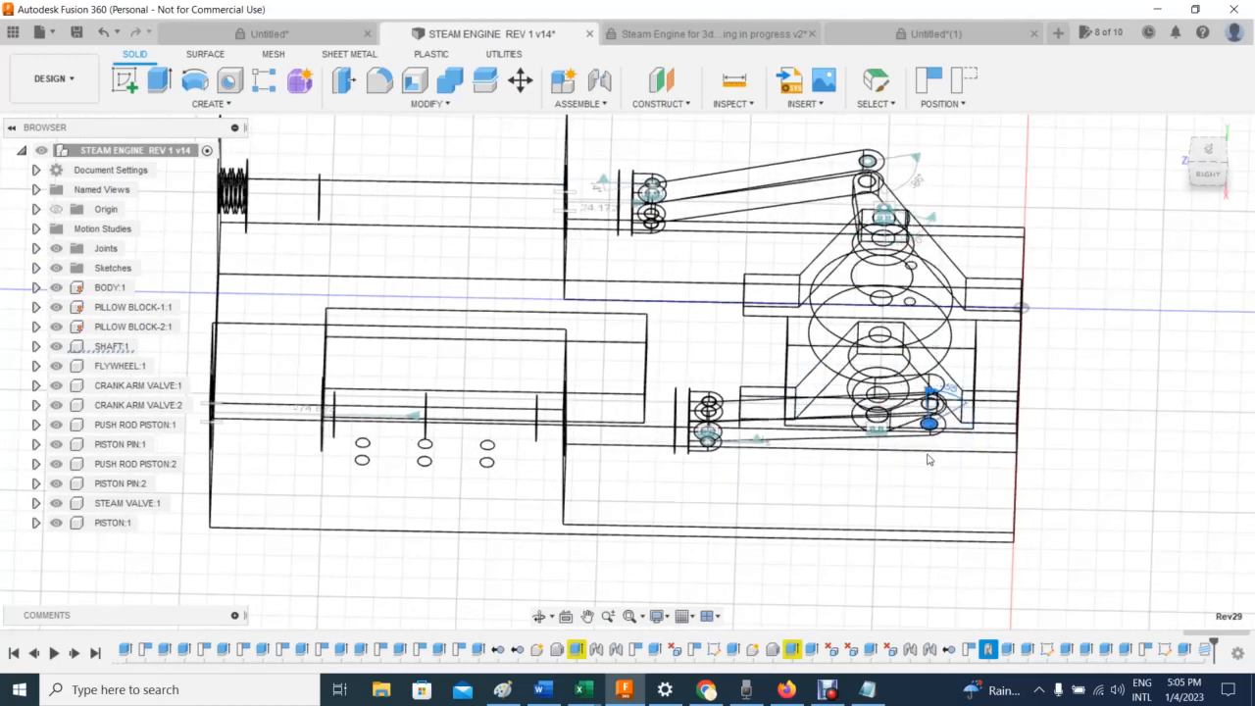
{"action": "left_click", "coordinate": [582, 104]}
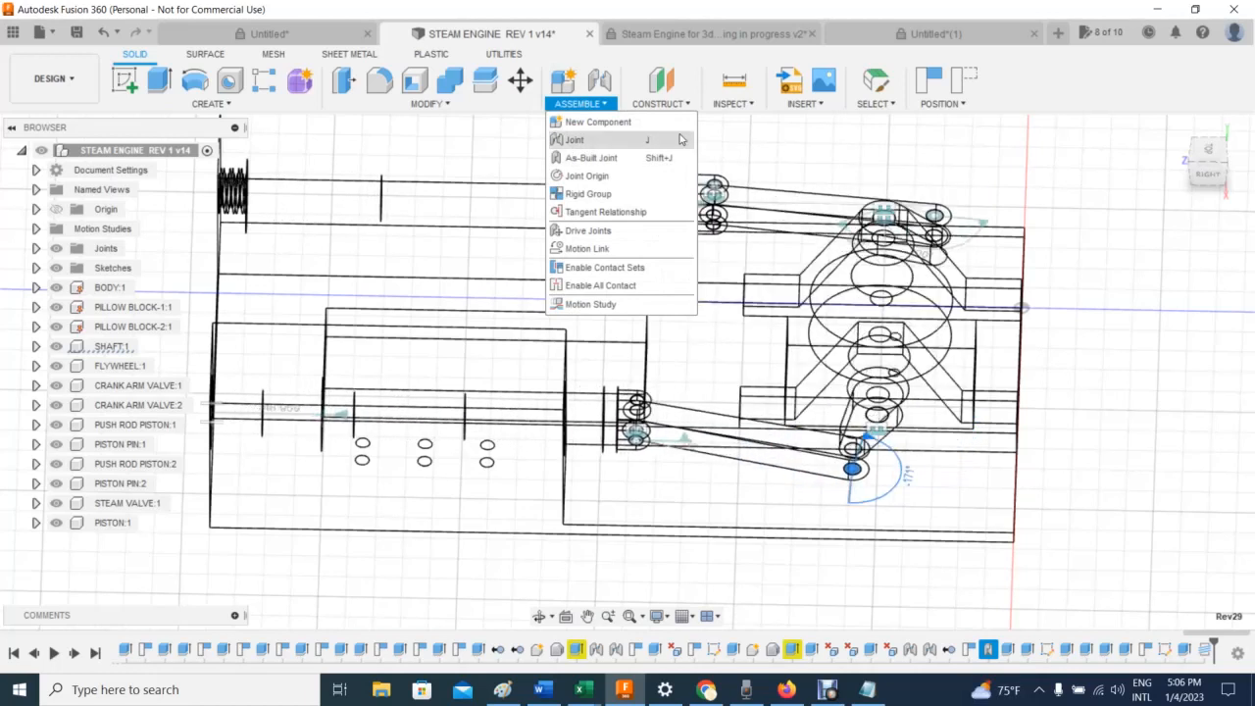
{"action": "left_click", "coordinate": [1139, 272]}
{"action": "left_click", "coordinate": [1139, 273]}
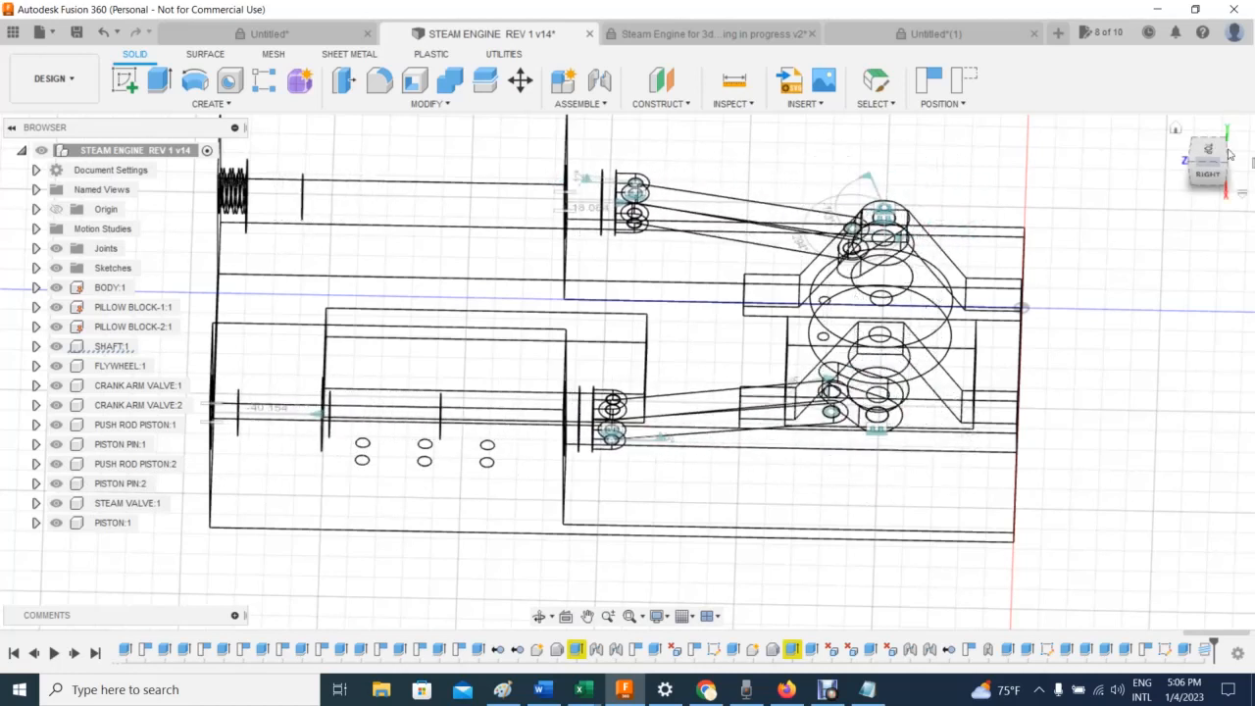
Step: Watch the piston and steam valve move inside the wireframe blocks from the side, from above and at an angle
{"action": "mouse_move", "coordinate": [1214, 157]}
{"action": "left_mouse_down"}
{"action": "mouse_move", "coordinate": [1182, 135]}
{"action": "mouse_move", "coordinate": [1141, 133]}
{"action": "mouse_move", "coordinate": [1117, 149]}
{"action": "mouse_move", "coordinate": [1074, 115]}
{"action": "mouse_move", "coordinate": [1020, 118]}
{"action": "mouse_move", "coordinate": [1117, 153]}
{"action": "mouse_move", "coordinate": [1228, 116]}
{"action": "left_mouse_up"}
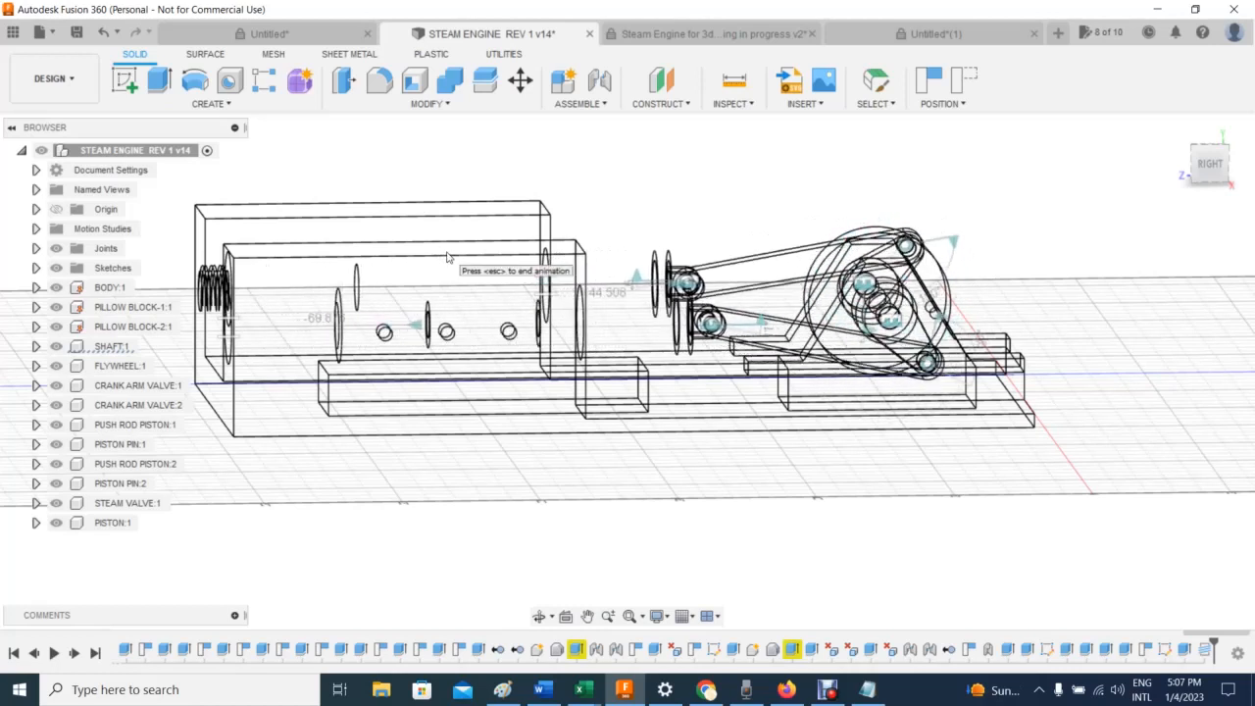
{"action": "mouse_move", "coordinate": [1211, 172]}
{"action": "left_mouse_down"}
{"action": "mouse_move", "coordinate": [1241, 196]}
{"action": "mouse_move", "coordinate": [1194, 217]}
{"action": "left_mouse_up"}
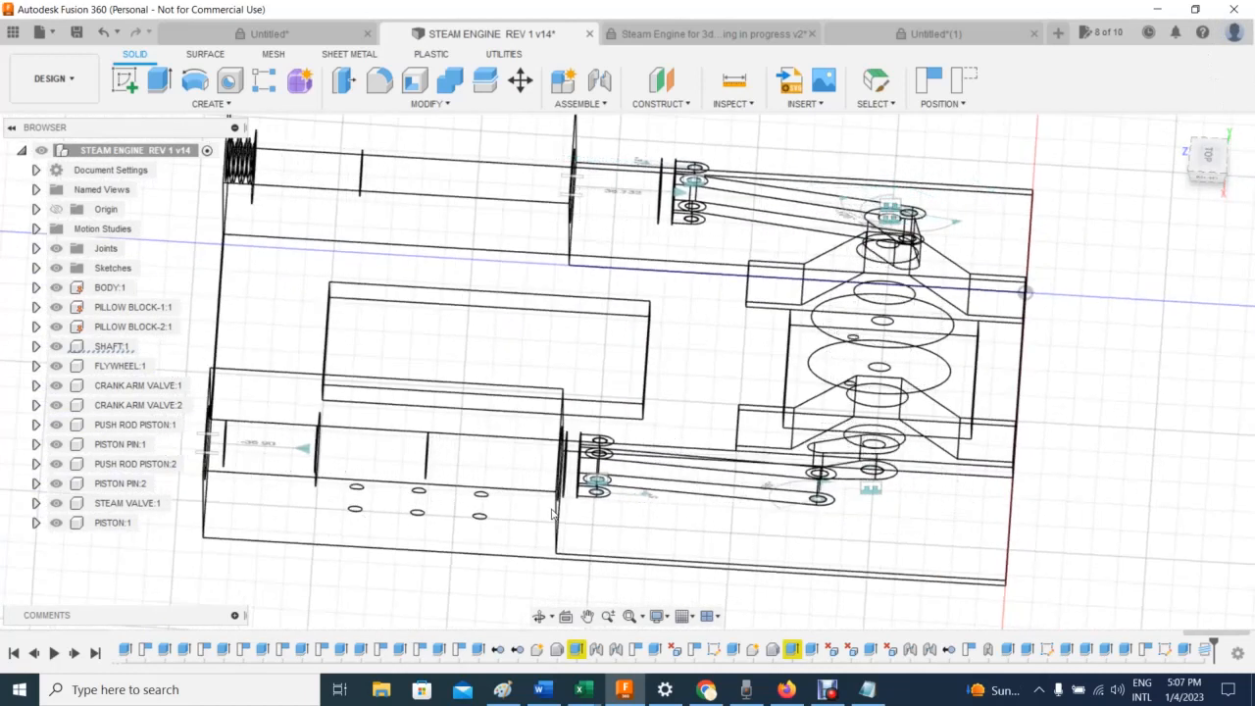
{"action": "left_click_drag", "start_coordinate": [1218, 162], "coordinate": [1239, 97]}
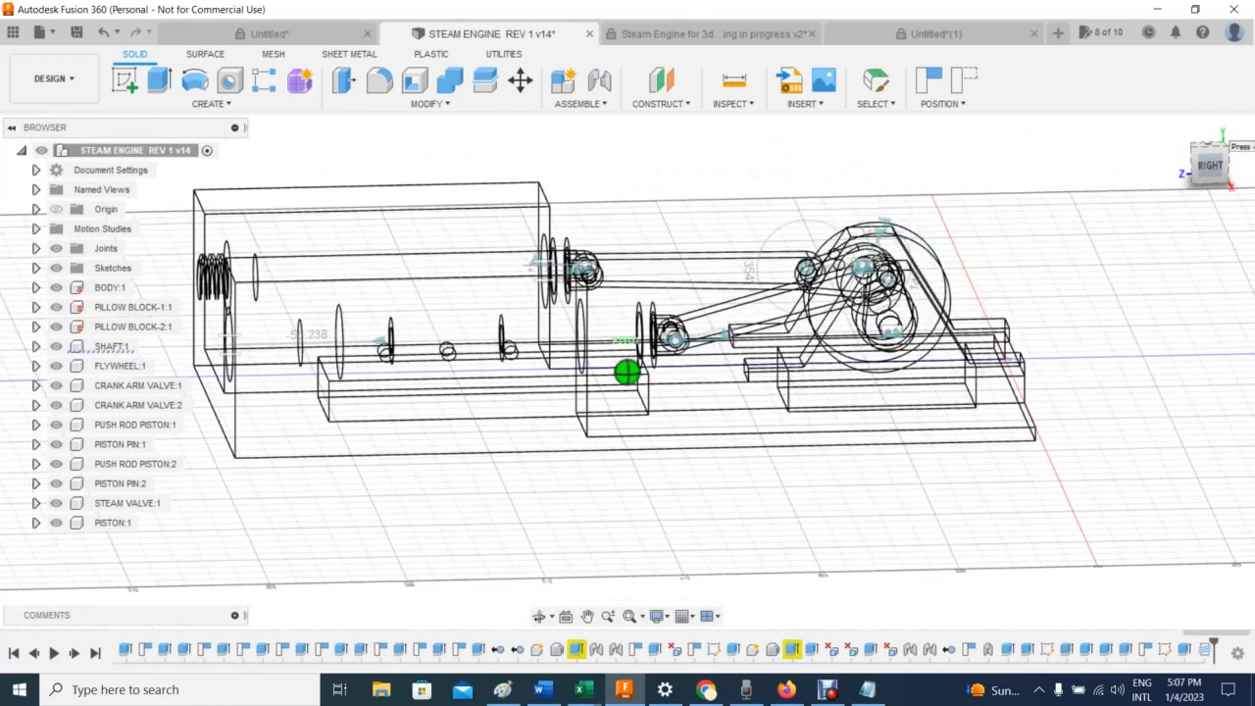
{"action": "left_click_drag", "start_coordinate": [1239, 97], "coordinate": [1229, 142]}
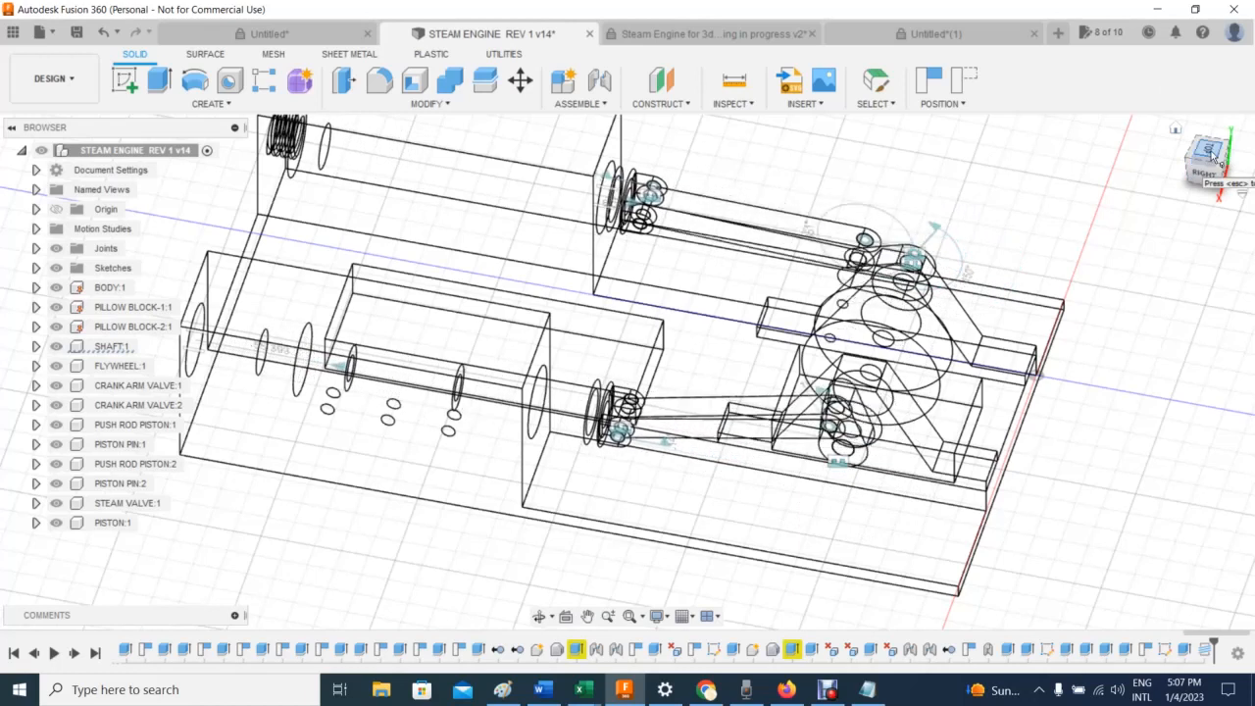
{"action": "mouse_move", "coordinate": [1216, 157]}
{"action": "left_mouse_down"}
{"action": "mouse_move", "coordinate": [1230, 146]}
{"action": "mouse_move", "coordinate": [1253, 182]}
{"action": "mouse_move", "coordinate": [1203, 167]}
{"action": "mouse_move", "coordinate": [1205, 183]}
{"action": "left_mouse_up"}
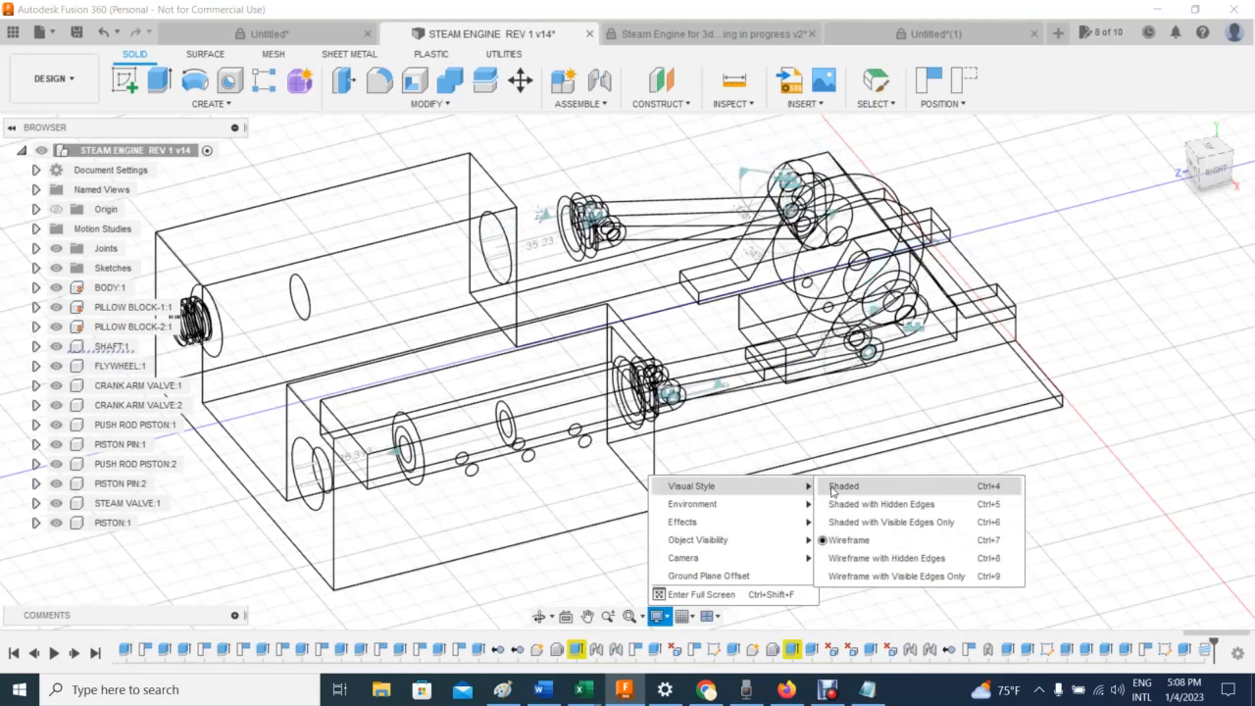
Step: Set the visual style of the running engine to Shaded with Visible Edges Only and centre the model in view
{"action": "left_click", "coordinate": [878, 521]}
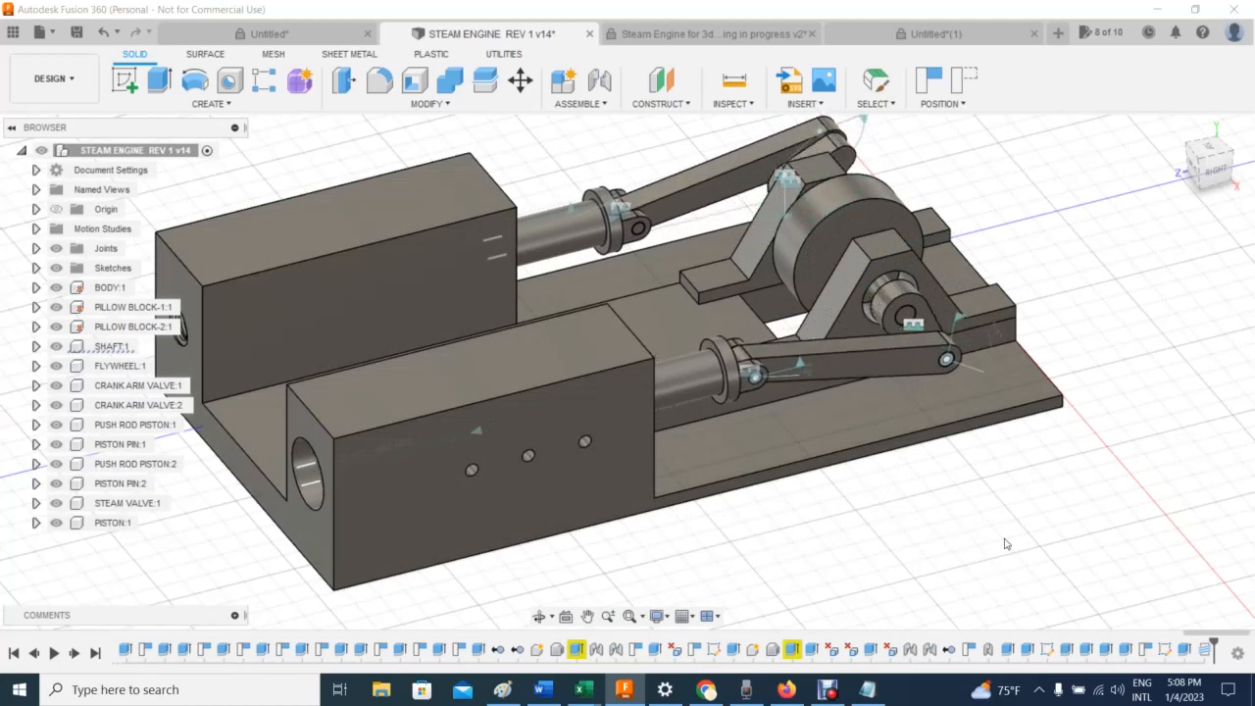
{"action": "middle_click_drag", "start_coordinate": [990, 562], "coordinate": [1093, 559]}
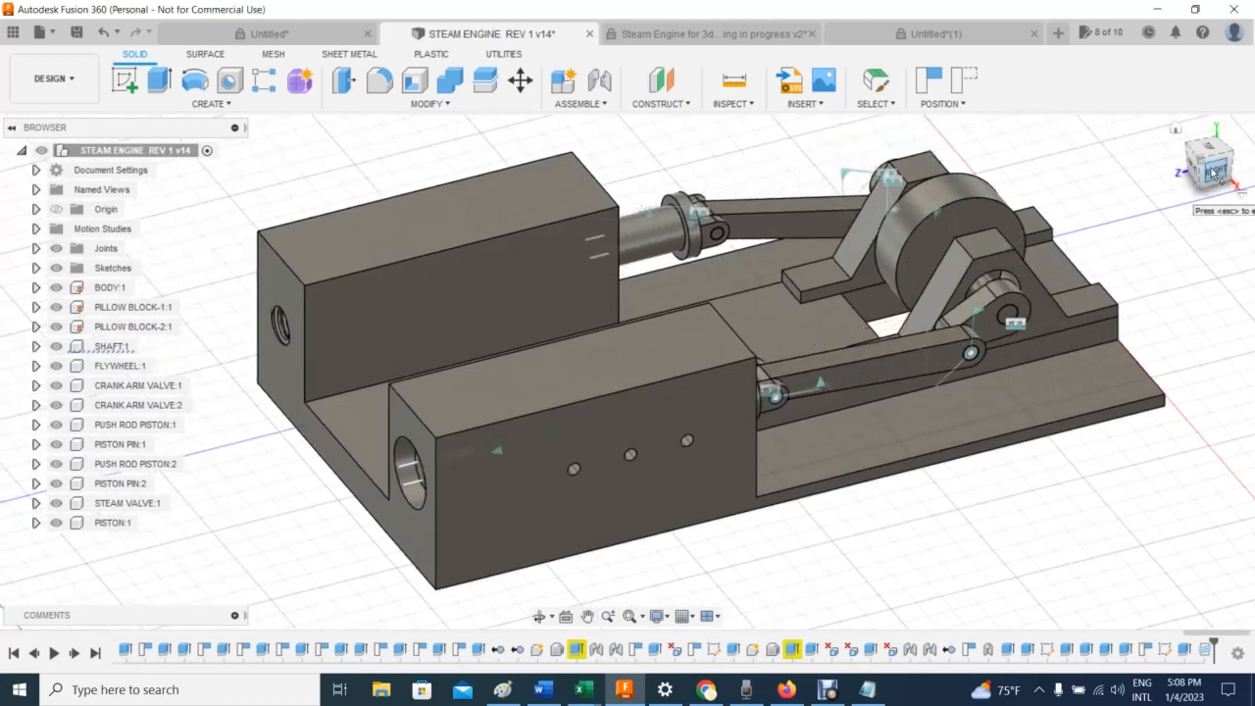
Step: Watch the shaded engine run from above, from the flywheel end, from the threaded-hole end and from the ported block's side
{"action": "left_click", "coordinate": [1214, 174]}
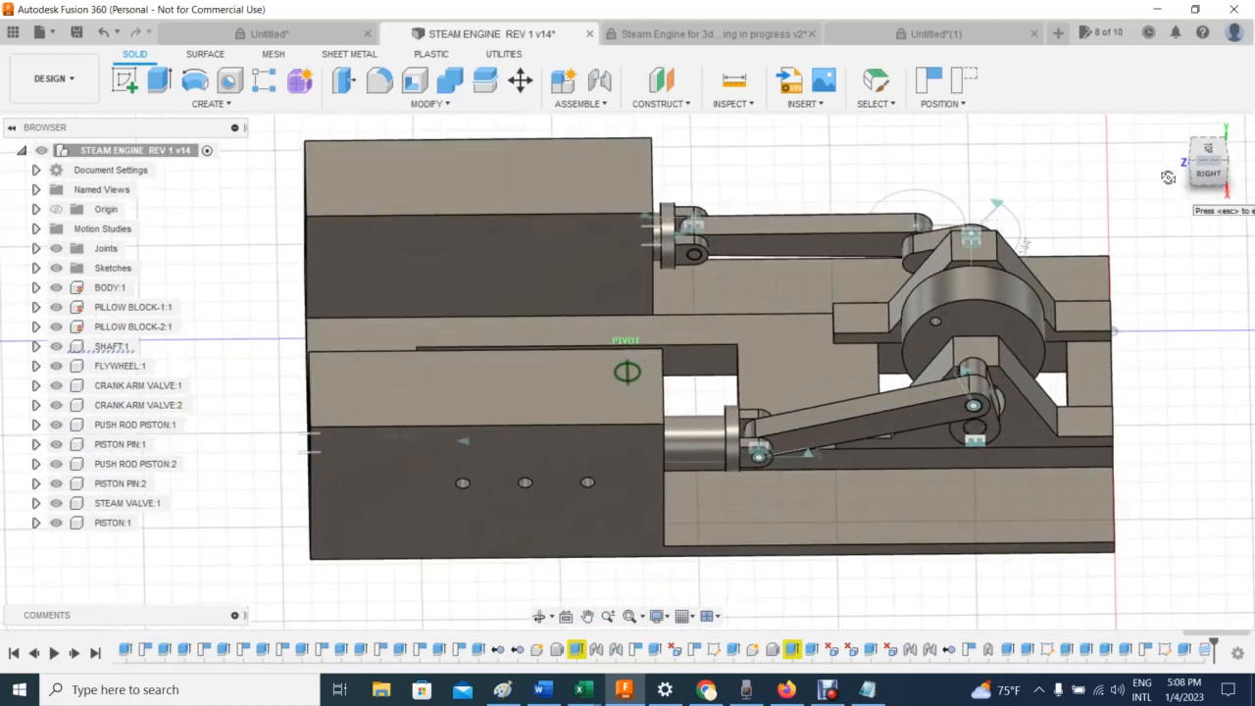
{"action": "left_click", "coordinate": [1167, 178]}
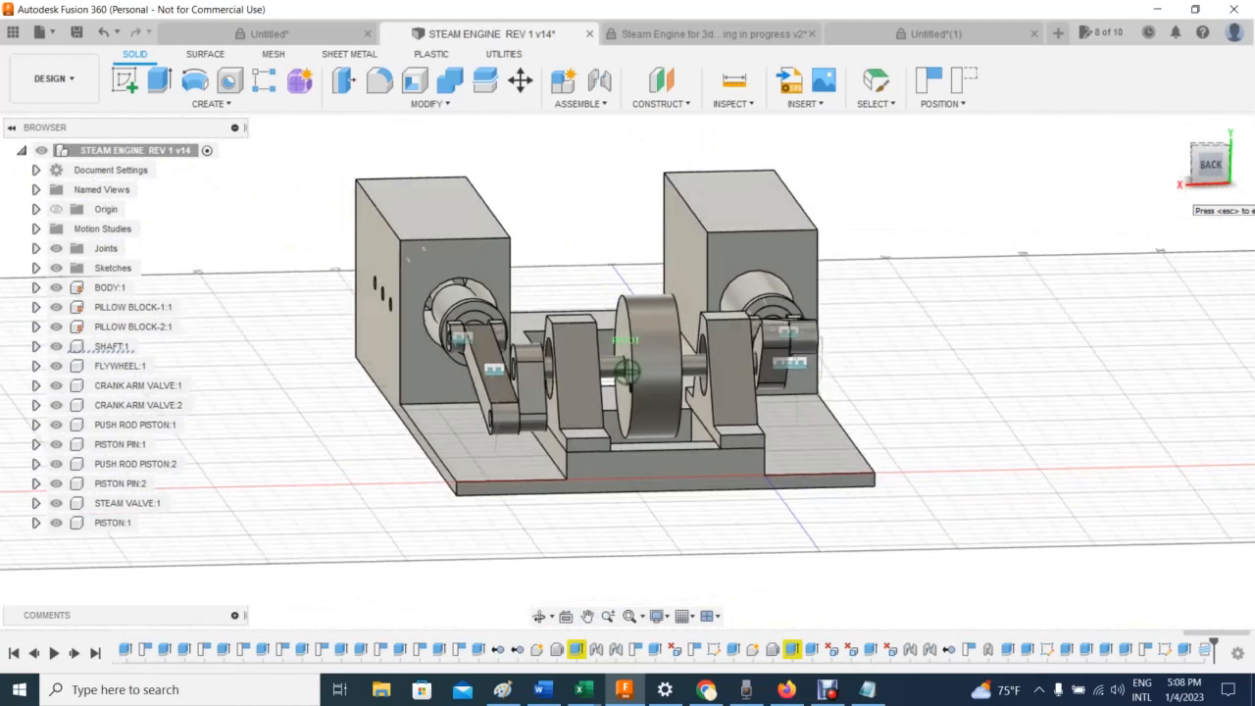
{"action": "left_click_drag", "start_coordinate": [1211, 169], "coordinate": [1251, 180]}
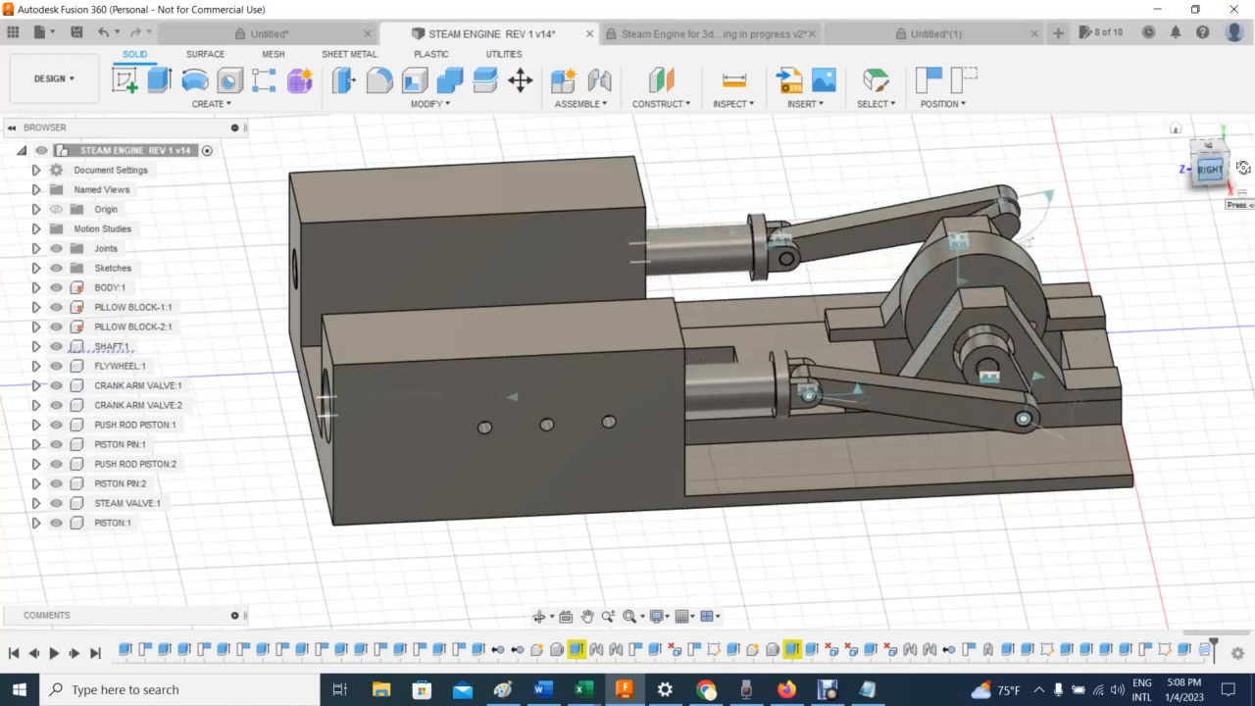
{"action": "left_click", "coordinate": [1214, 181]}
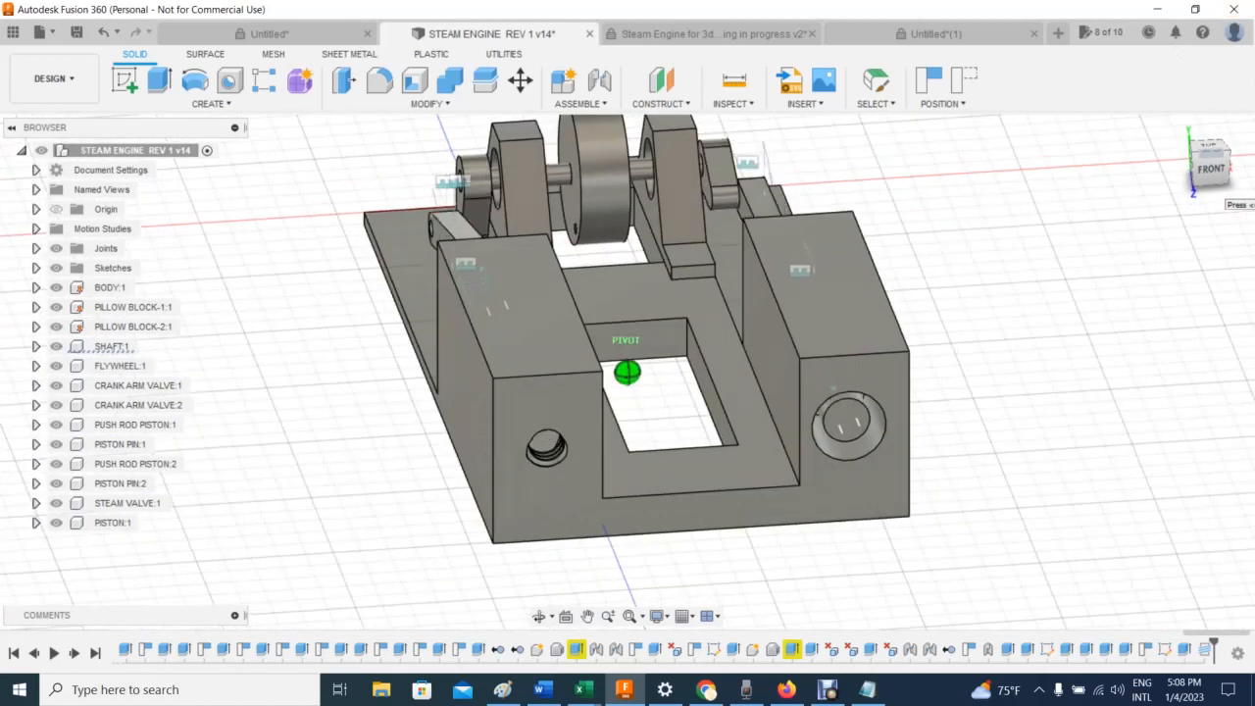
{"action": "mouse_move", "coordinate": [1243, 184]}
{"action": "left_mouse_down"}
{"action": "mouse_move", "coordinate": [1230, 170]}
{"action": "mouse_move", "coordinate": [1193, 181]}
{"action": "left_mouse_up"}
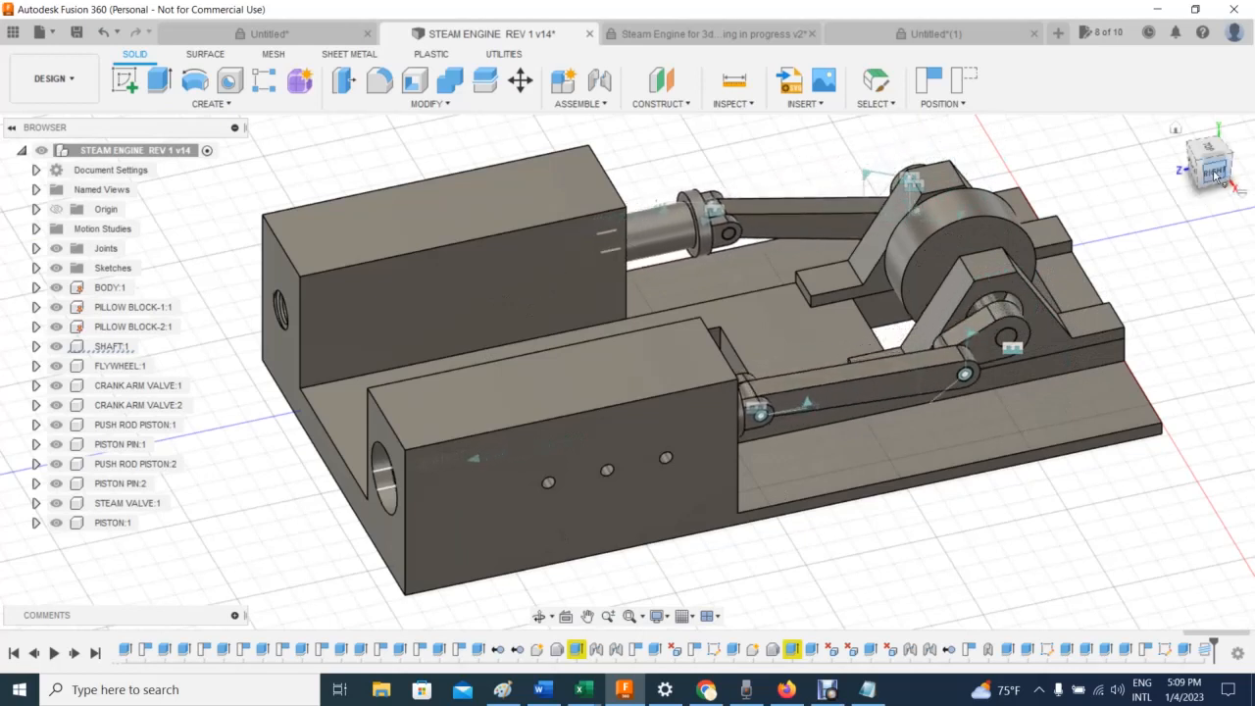
{"action": "left_click_drag", "start_coordinate": [1207, 179], "coordinate": [1133, 184]}
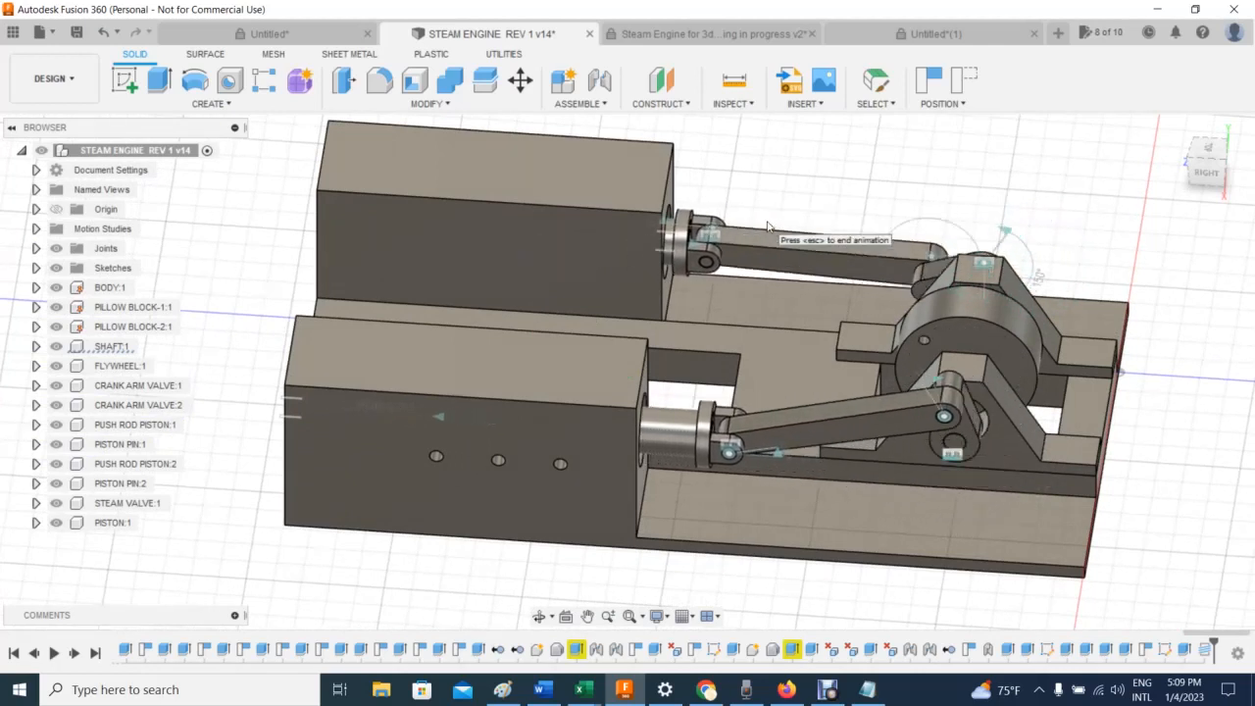
{"action": "left_click", "coordinate": [1213, 177]}
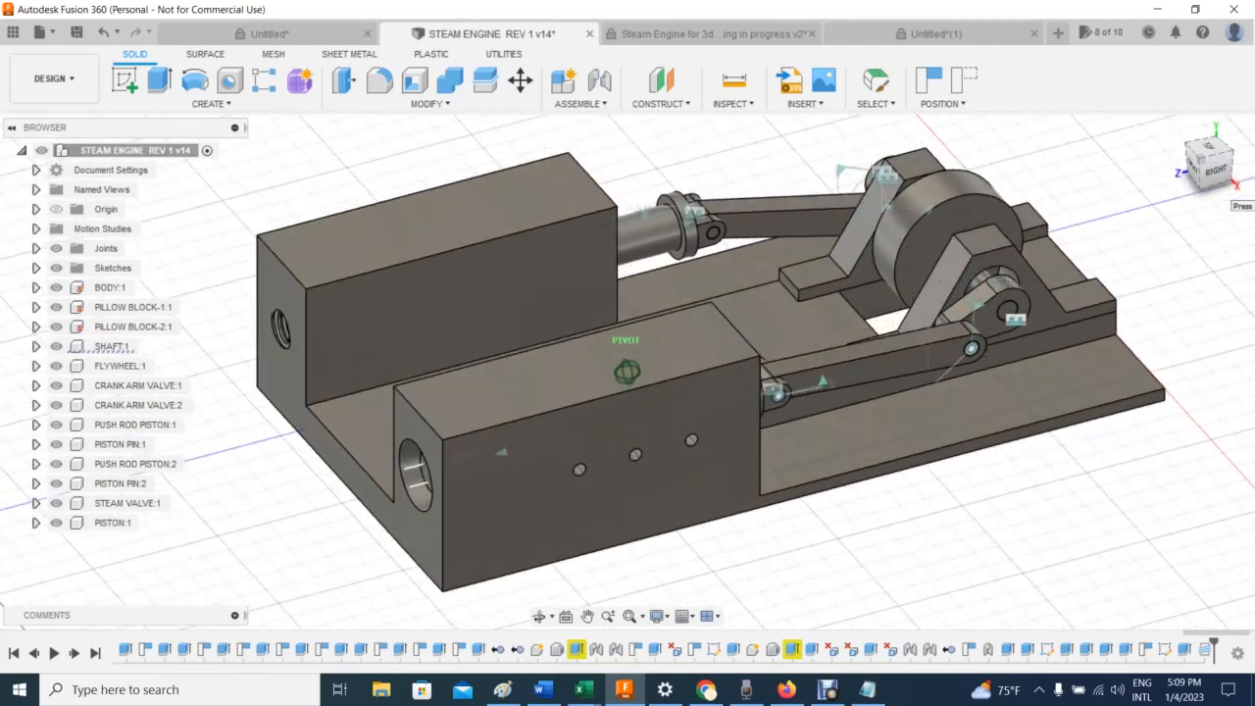